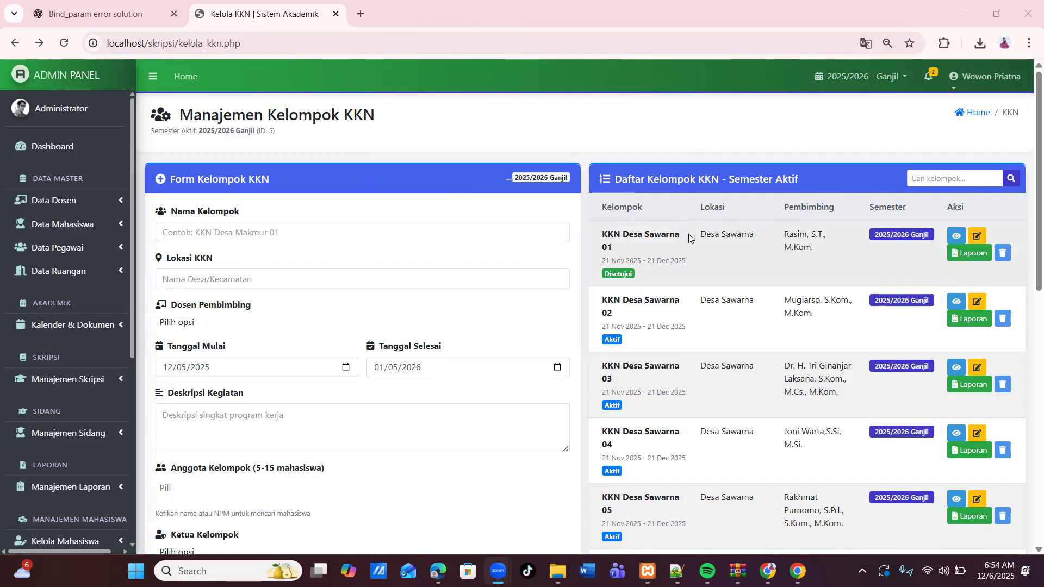
# Open the details of group KKN Desa Sawarna 01 and review its final report and proposal submission periods.
pyautogui.click(955, 238)
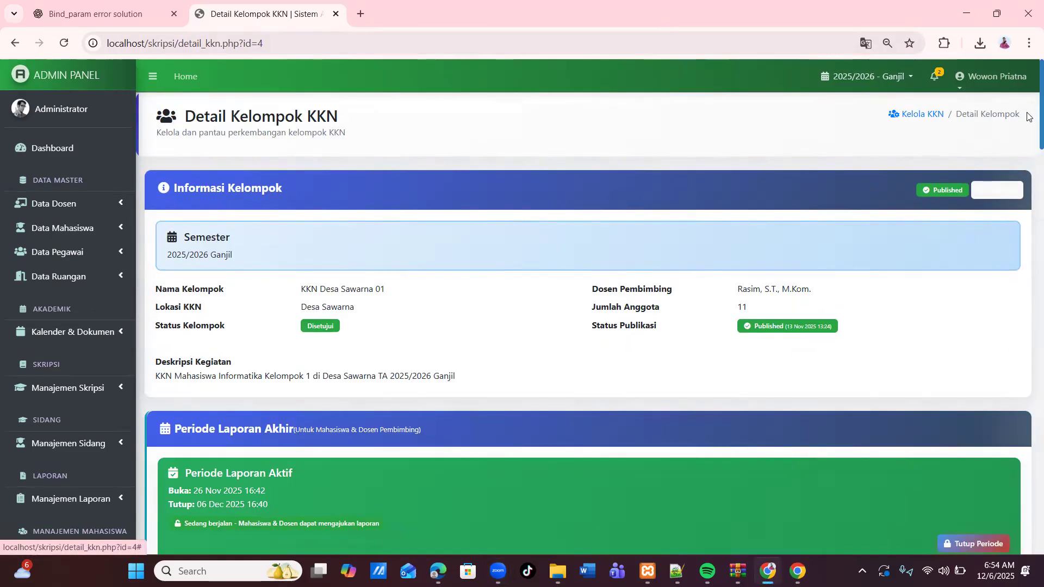
pyautogui.moveTo(1027, 122); pyautogui.dragTo(1027, 163)
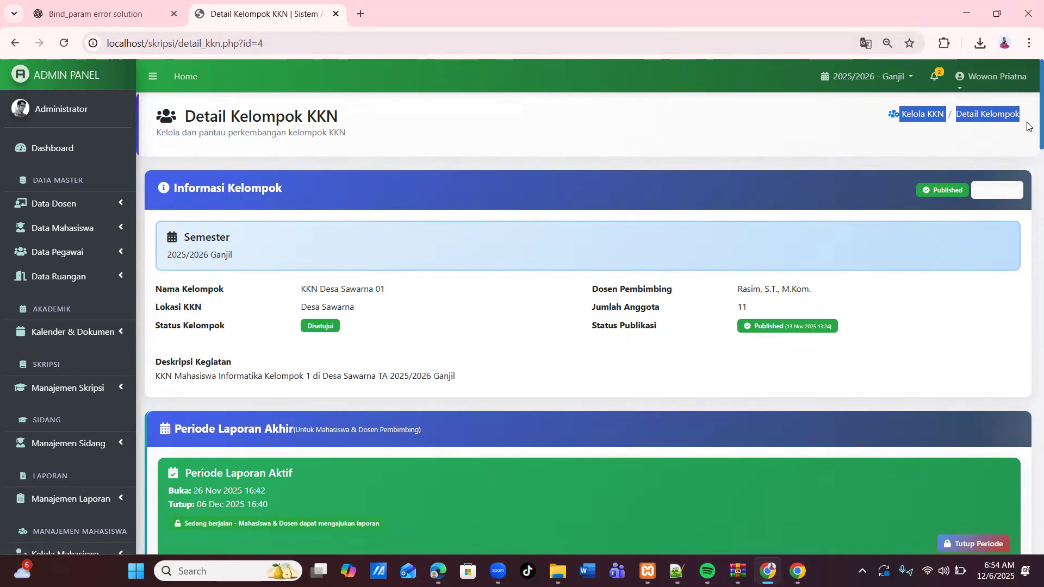
pyautogui.scroll(-3, 1027, 142)
pyautogui.scroll(-2, 1027, 153)
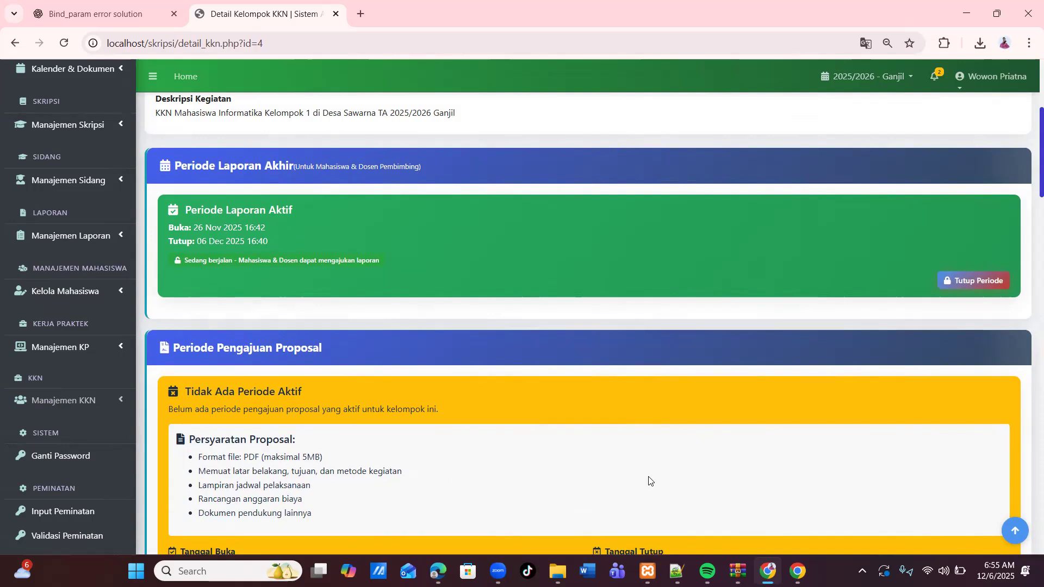
# Switch to the browser window with the student account and open the student's KKN group page.
pyautogui.moveTo(797, 571)
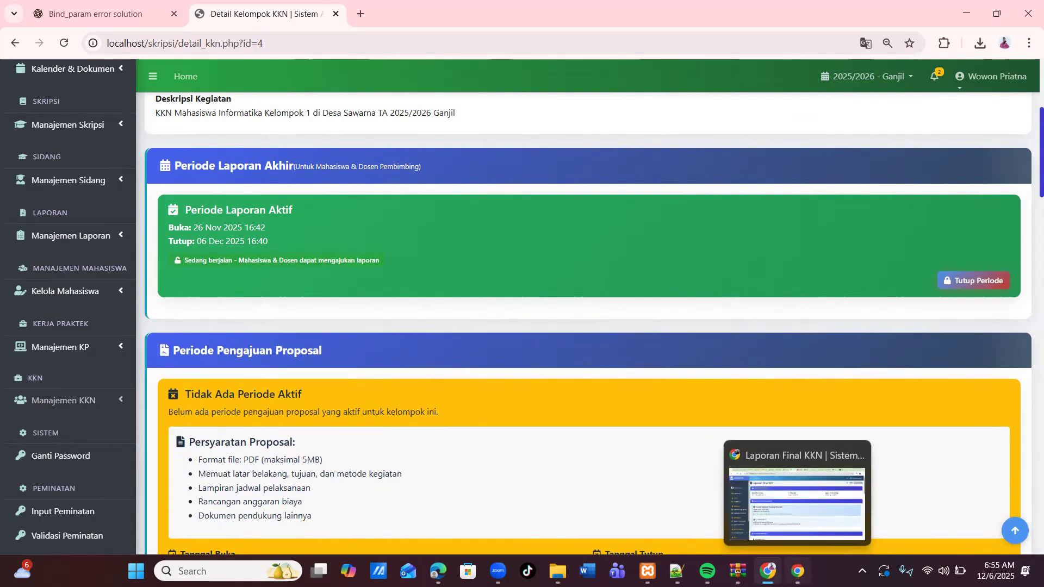
pyautogui.moveTo(797, 571); pyautogui.dragTo(769, 571)
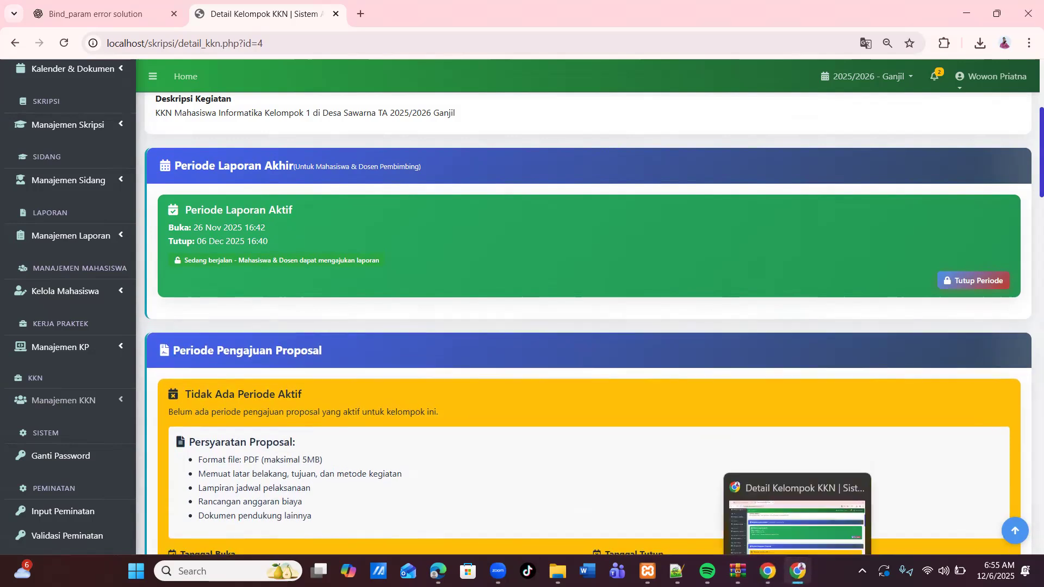
pyautogui.moveTo(767, 571)
pyautogui.click(759, 511)
pyautogui.tripleClick(286, 160)
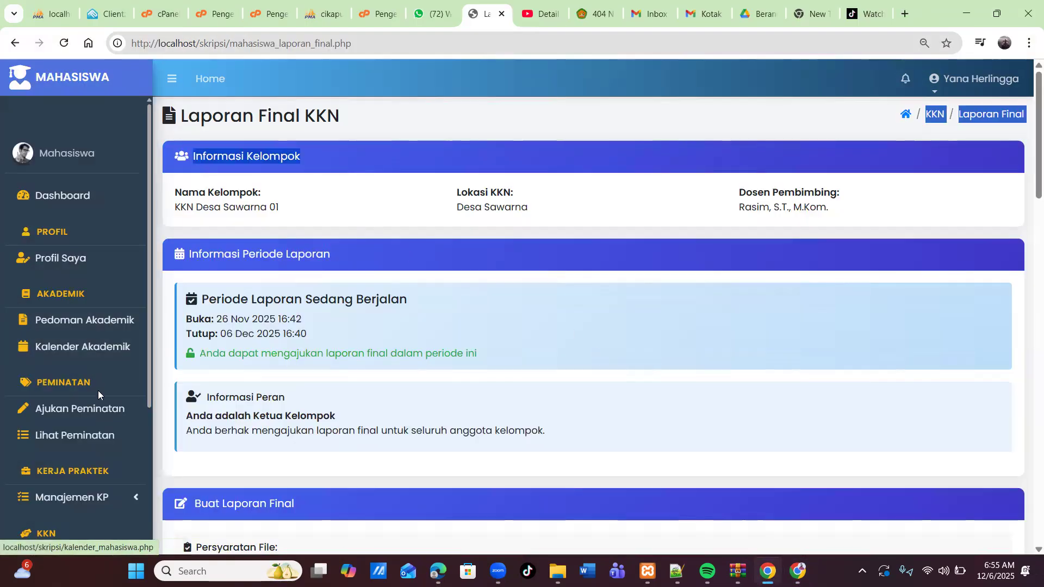
pyautogui.click(146, 305)
pyautogui.moveTo(146, 305); pyautogui.dragTo(141, 346)
pyautogui.moveTo(141, 389); pyautogui.dragTo(137, 434)
pyautogui.click(87, 370)
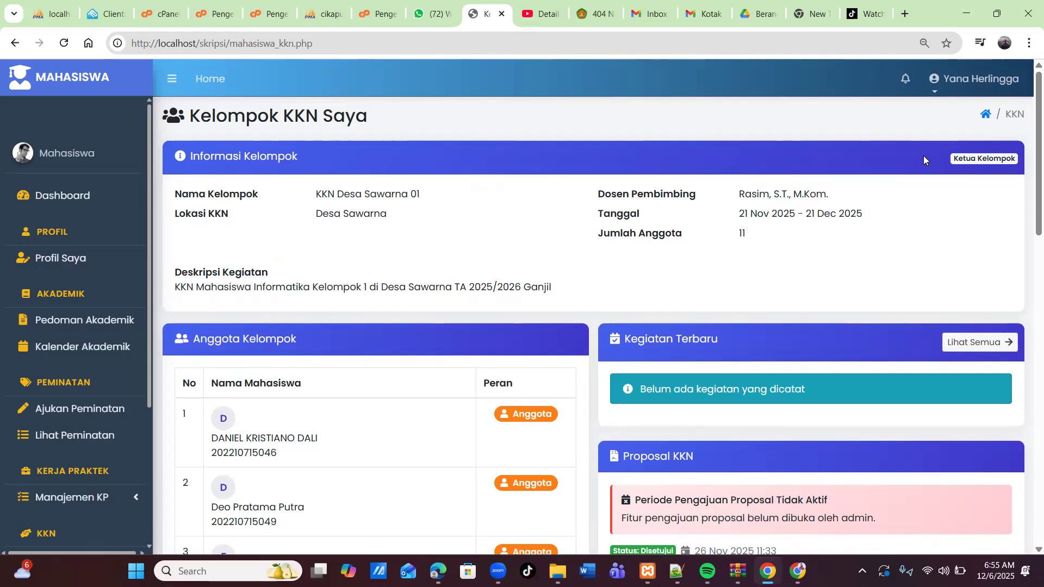
# Open the final report submission page from the group's Laporan Final KKN section.
pyautogui.moveTo(1029, 172); pyautogui.dragTo(1027, 224)
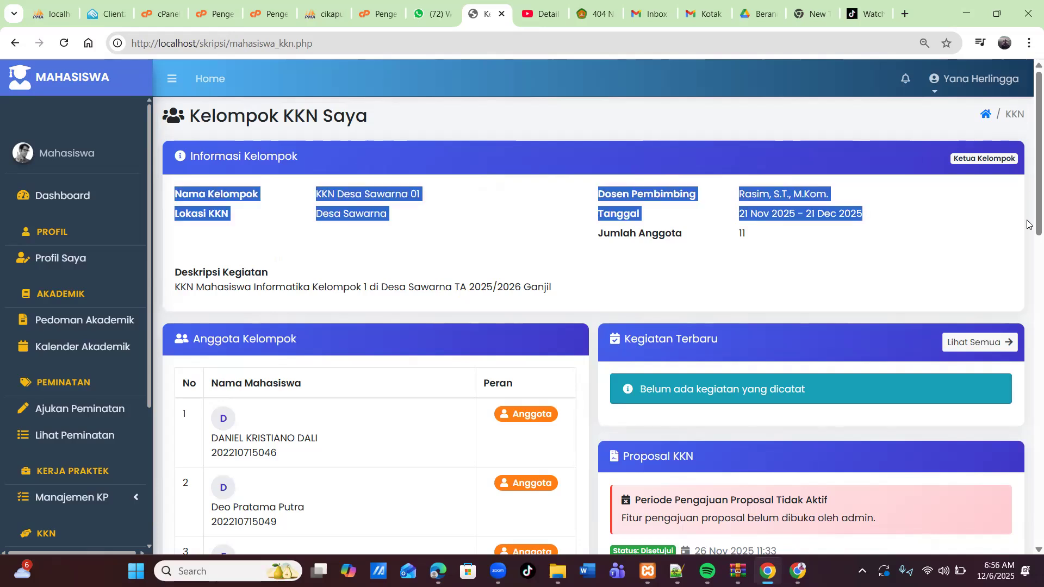
pyautogui.moveTo(1035, 166); pyautogui.dragTo(1029, 261)
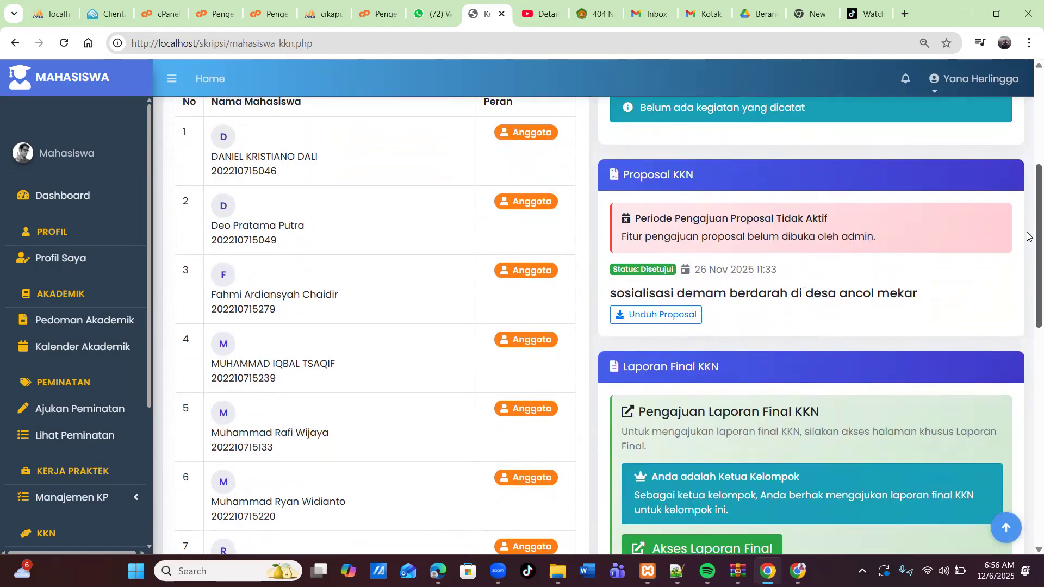
pyautogui.moveTo(1029, 235); pyautogui.dragTo(1029, 311)
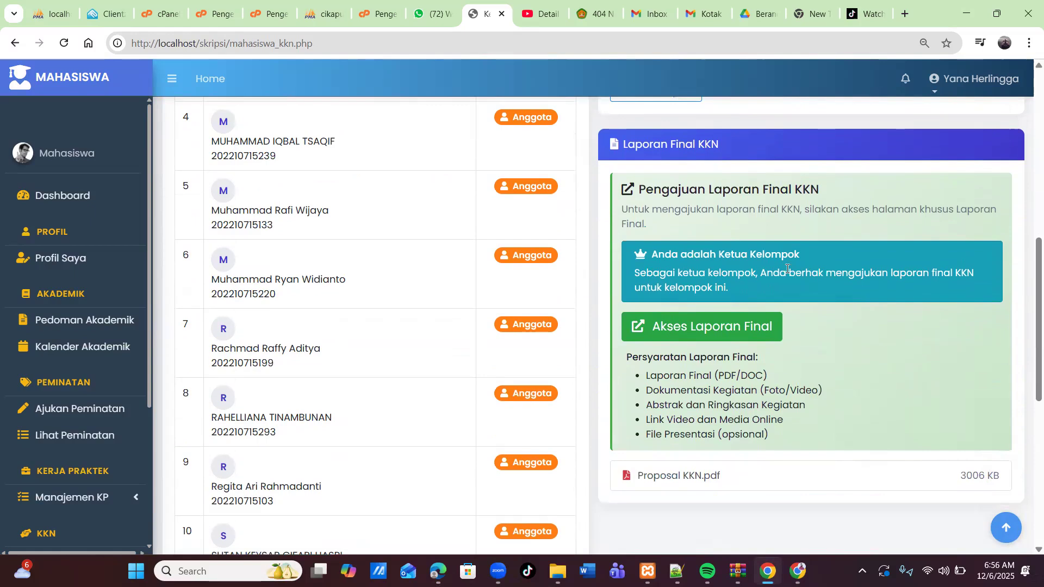
pyautogui.click(687, 334)
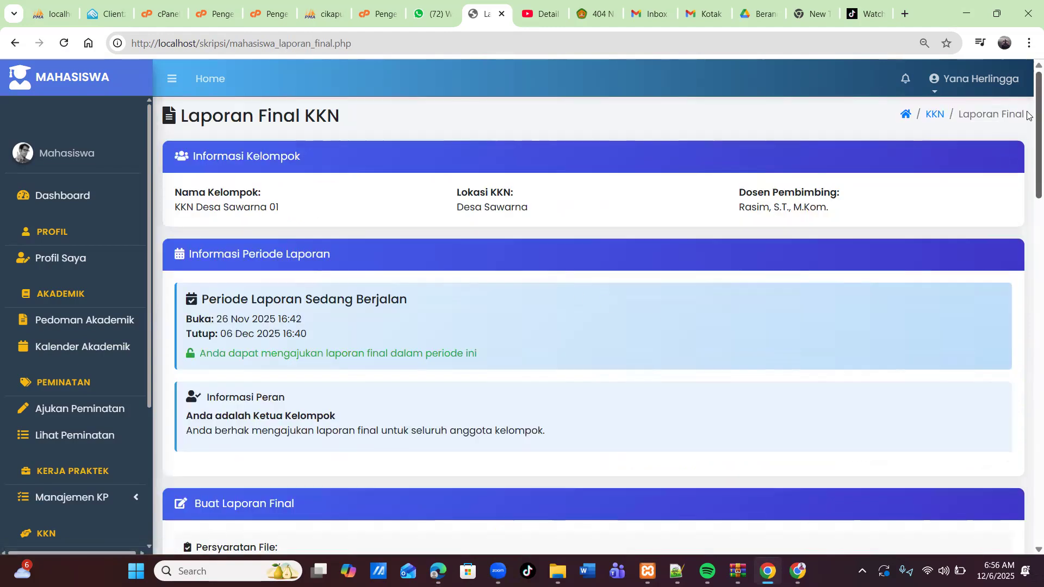
# Review the file requirements and enter "sosialiasi homestay di desa sawarna" as the report title (Judul Laporan).
pyautogui.moveTo(1028, 116); pyautogui.dragTo(1028, 262)
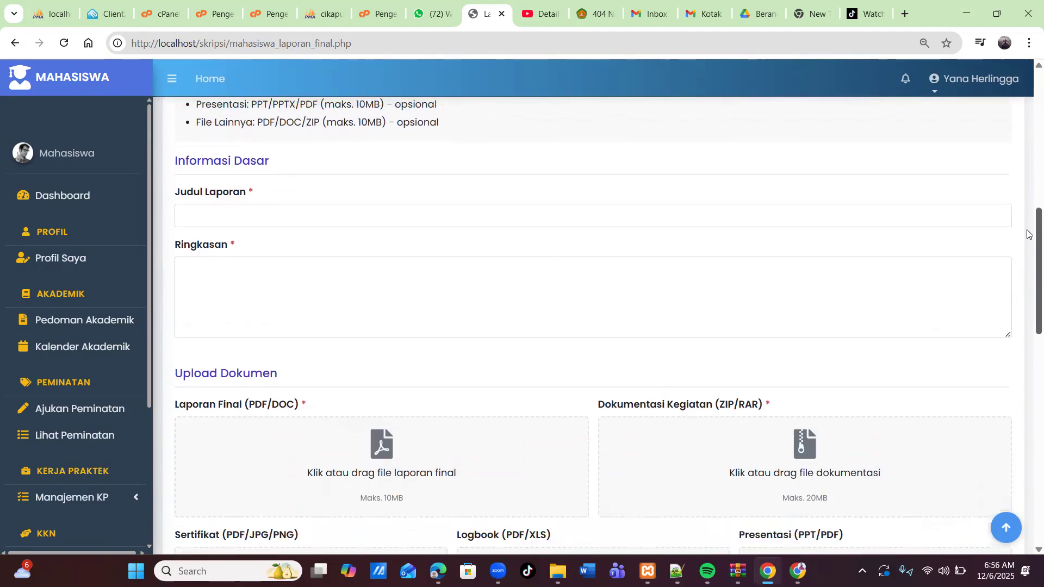
pyautogui.scroll(2, 352, 255)
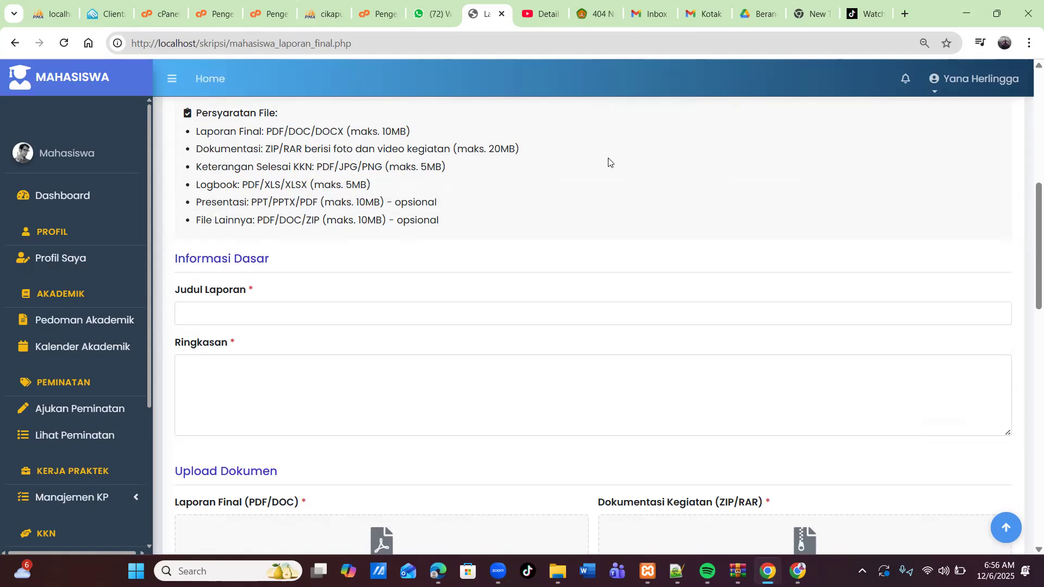
pyautogui.click(236, 375)
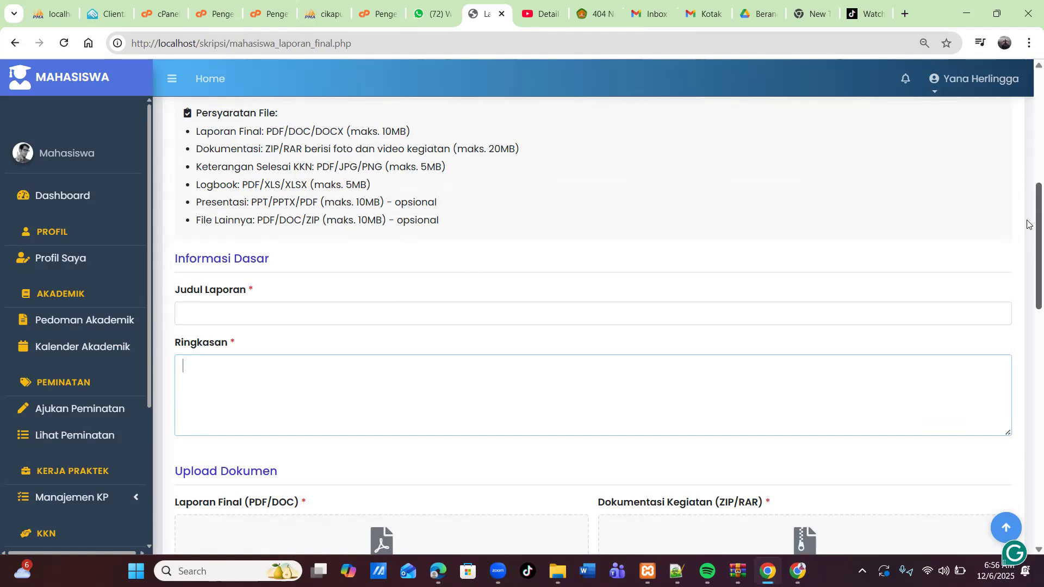
pyautogui.moveTo(1028, 224)
pyautogui.mouseDown()
pyautogui.moveTo(1027, 290)
pyautogui.moveTo(1031, 234)
pyautogui.mouseUp()
pyautogui.click(241, 168)
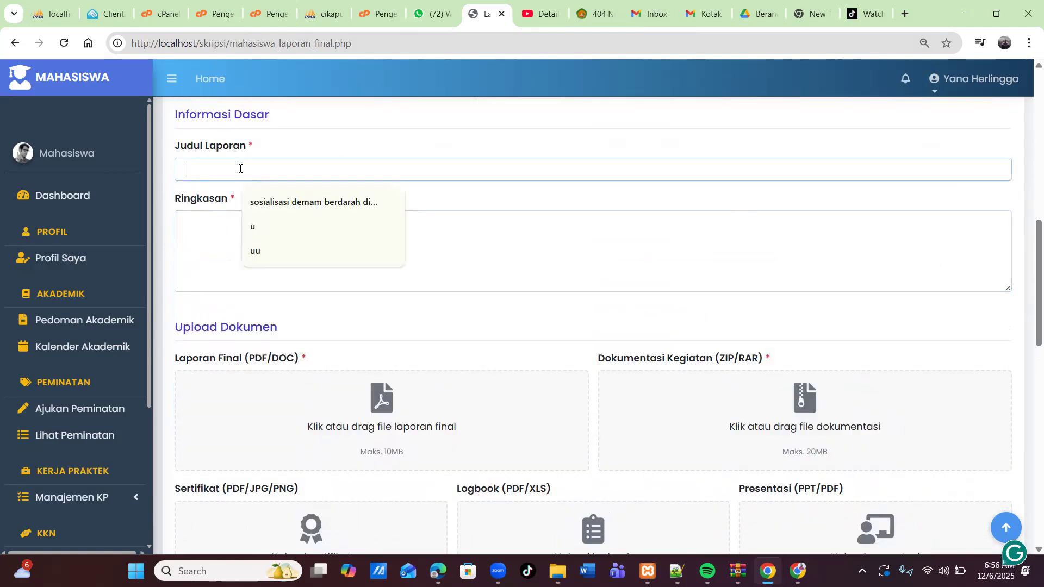
pyautogui.write('so')
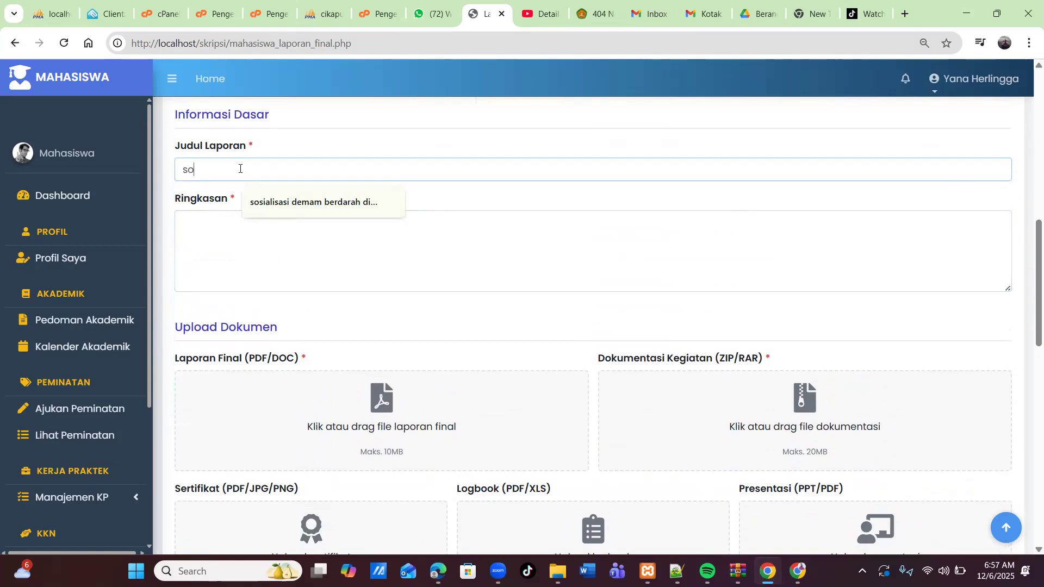
pyautogui.write('sialia')
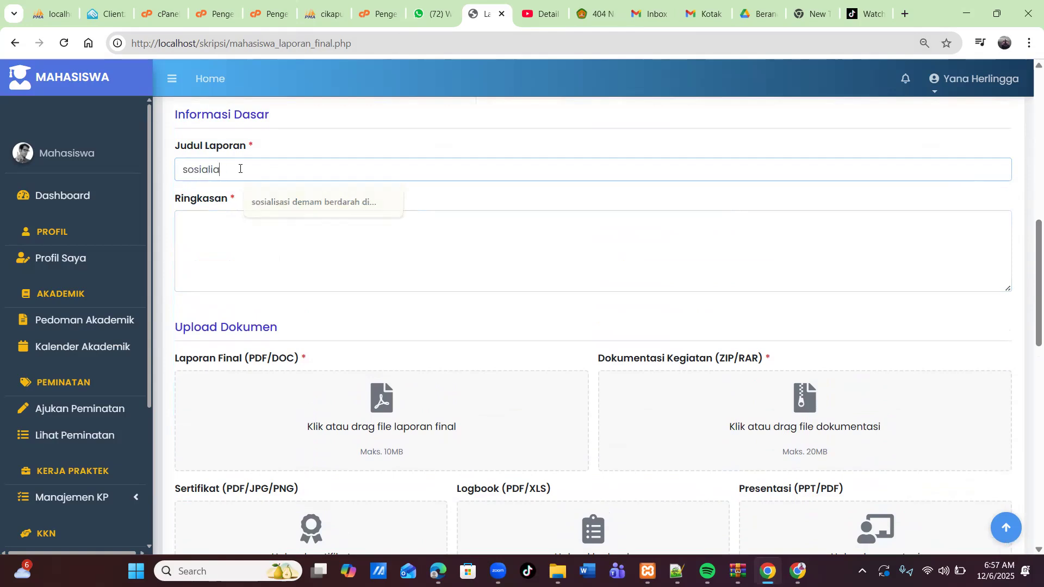
pyautogui.write('si hdmes')
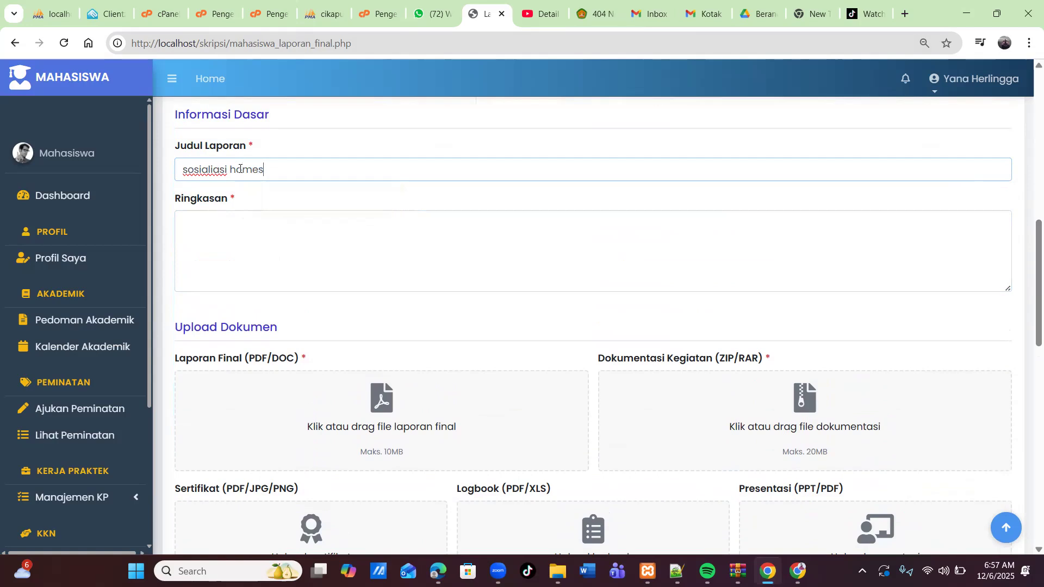
pyautogui.write('tay di desa sawarna')
# Enter "kegiatan dilaksanakan selama 1 minggu" as the report summary (Ringkasan).
pyautogui.click(220, 238)
pyautogui.write('kegiatan dilak')
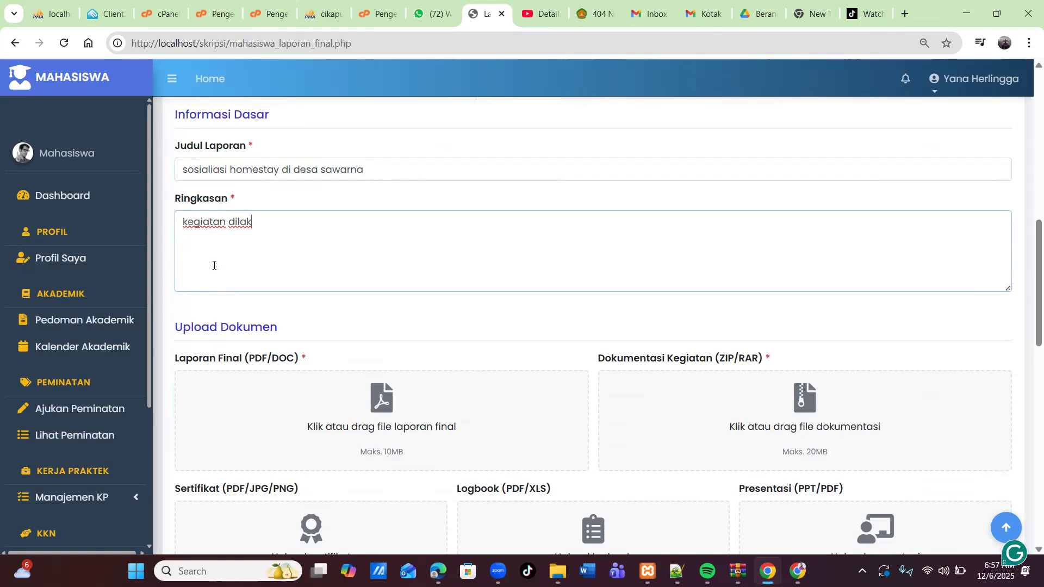
pyautogui.write('sanakan selama')
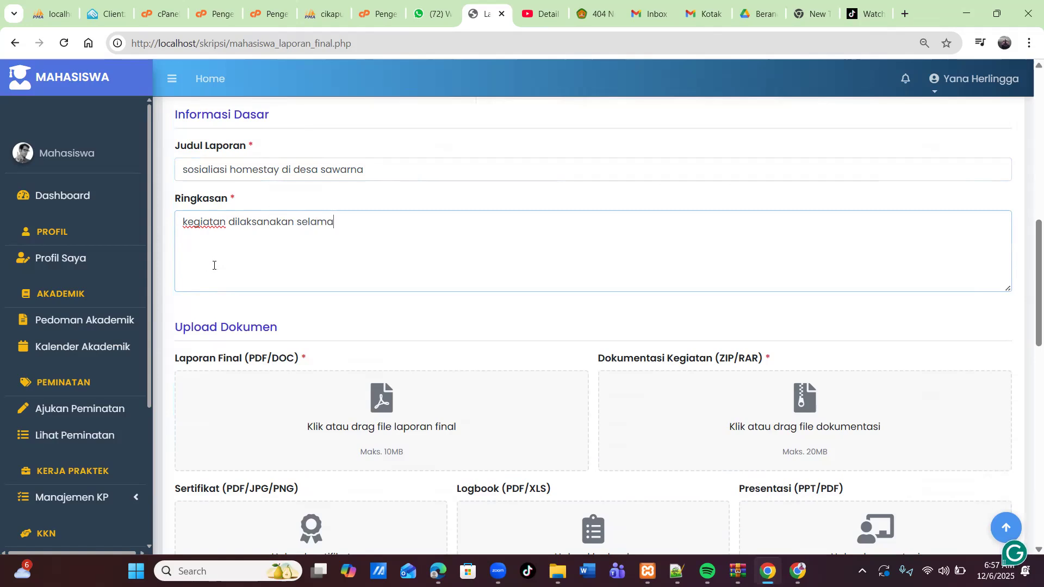
pyautogui.write(' 1 minggu')
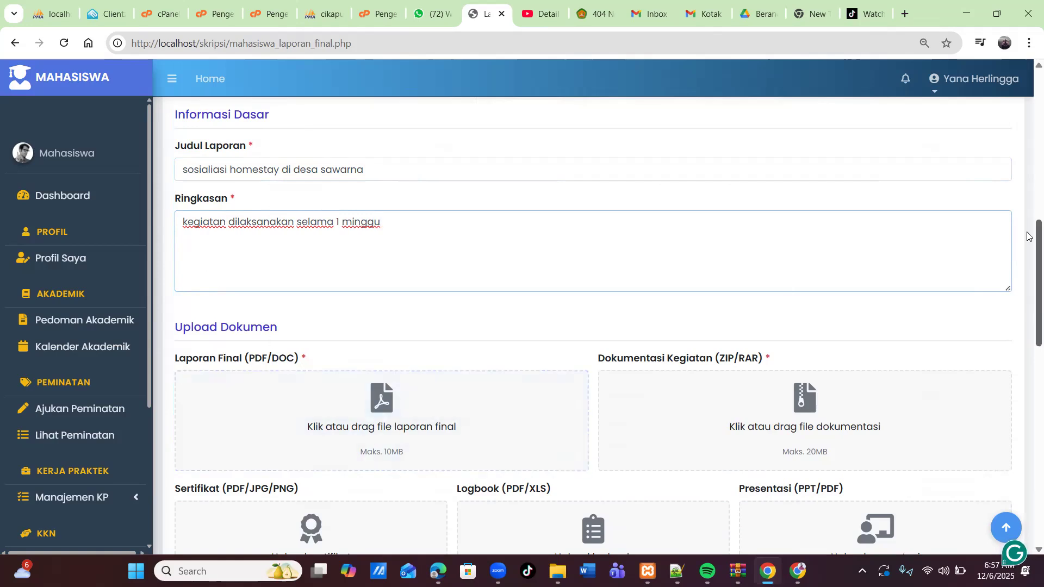
# Try to attach modul1 from the skripsi folder as the Laporan Final document.
pyautogui.scroll(-2, 1027, 256)
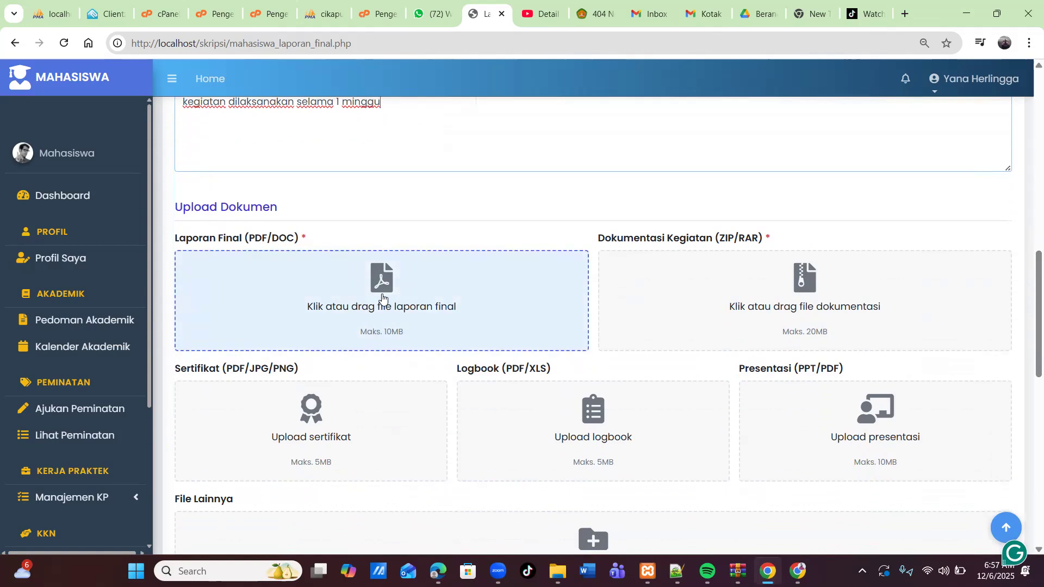
pyautogui.click(382, 280)
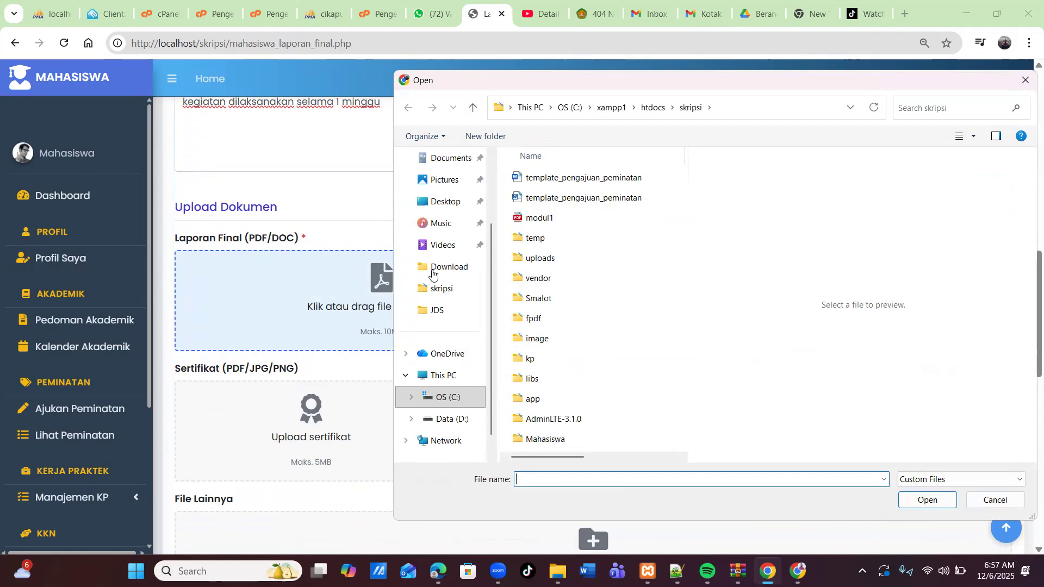
pyautogui.click(539, 223)
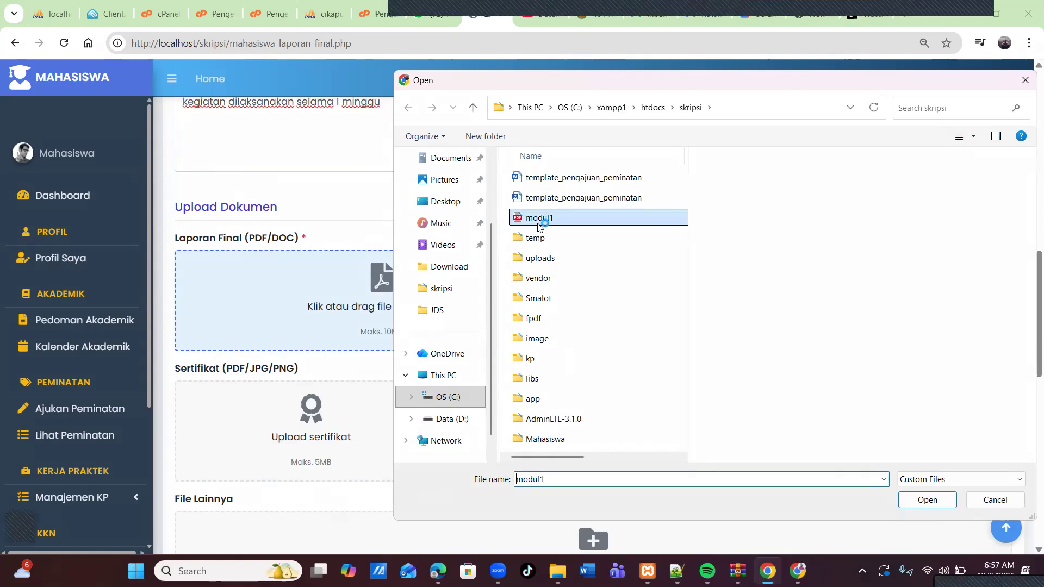
pyautogui.click(927, 500)
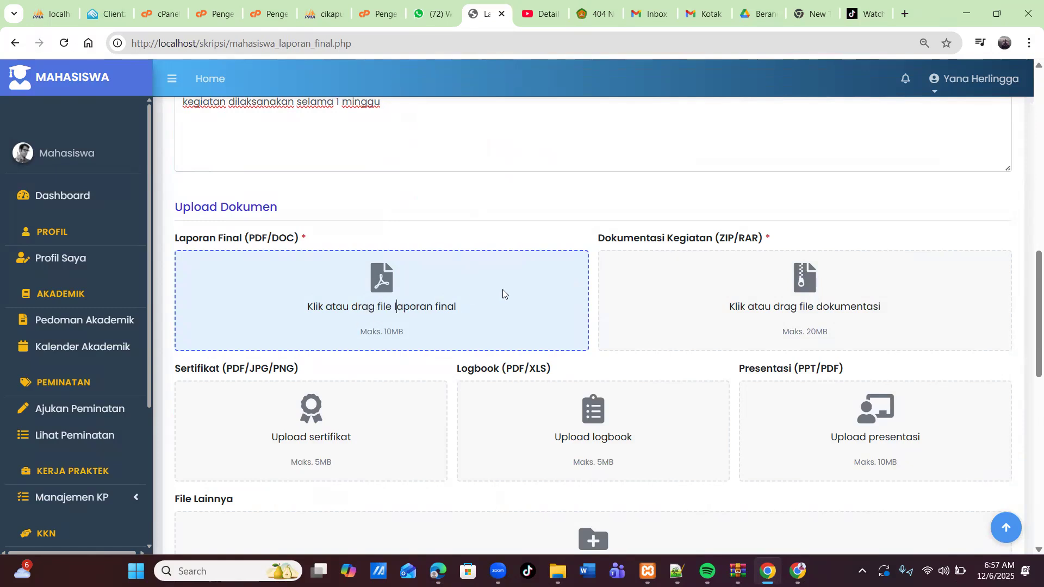
pyautogui.click(370, 278)
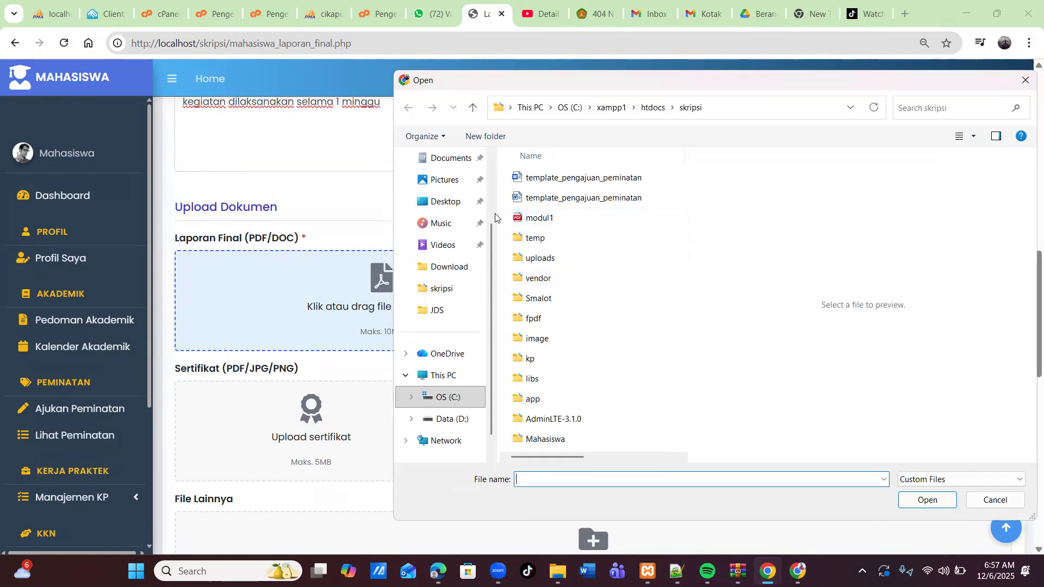
pyautogui.scroll(3, 488, 226)
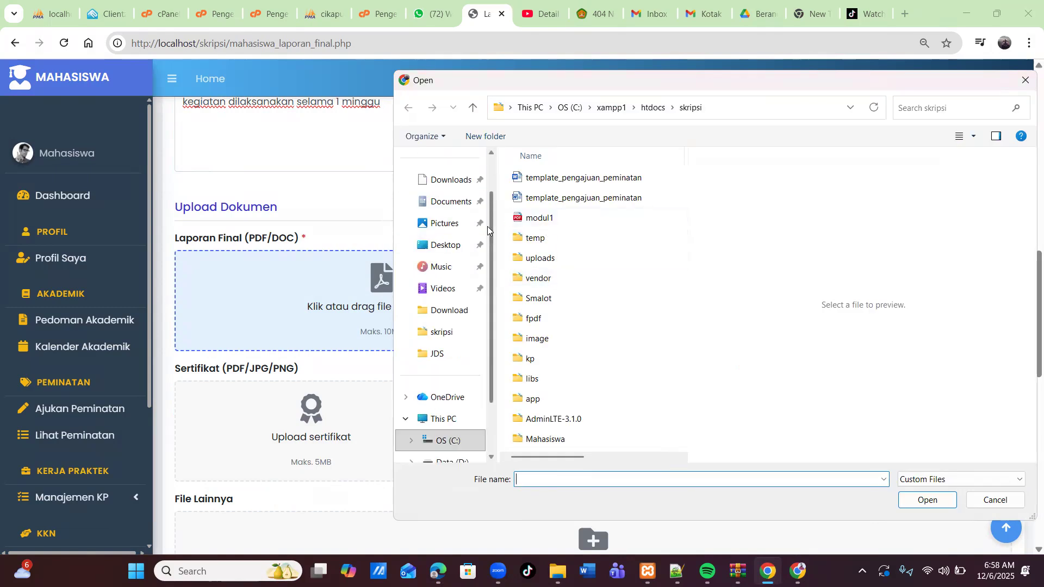
pyautogui.click(449, 229)
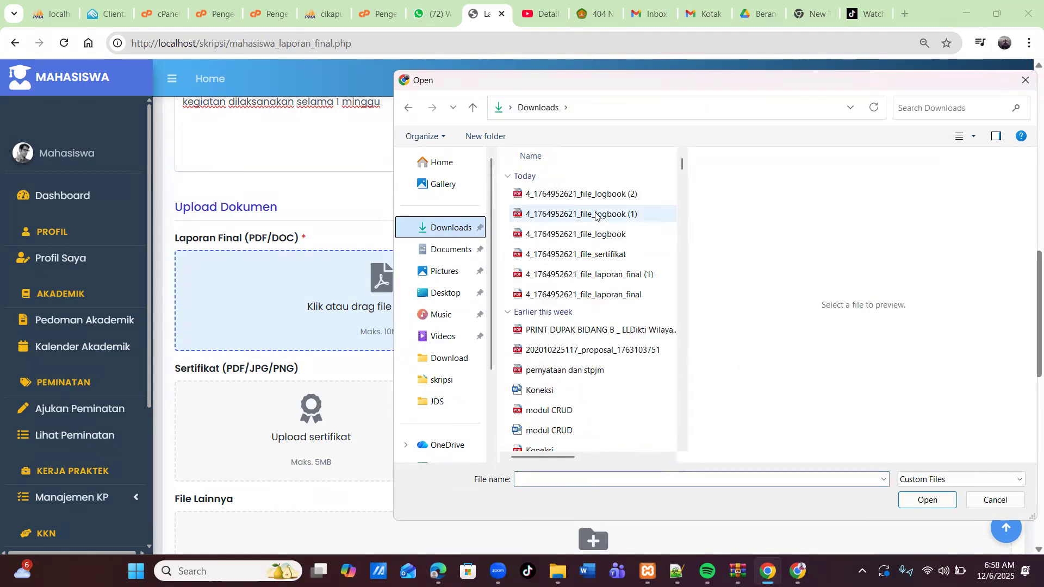
pyautogui.click(570, 273)
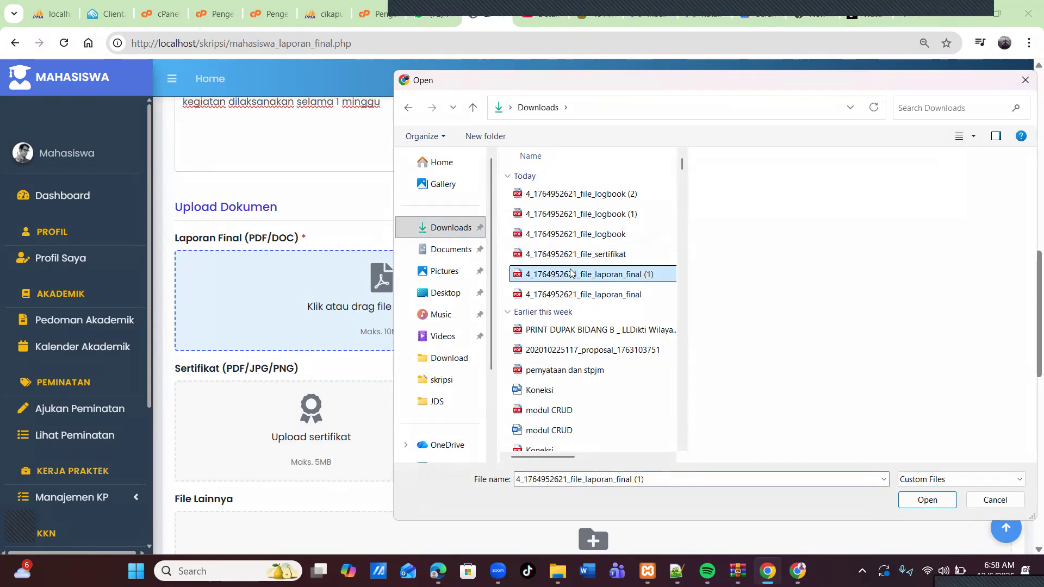
pyautogui.doubleClick(571, 273)
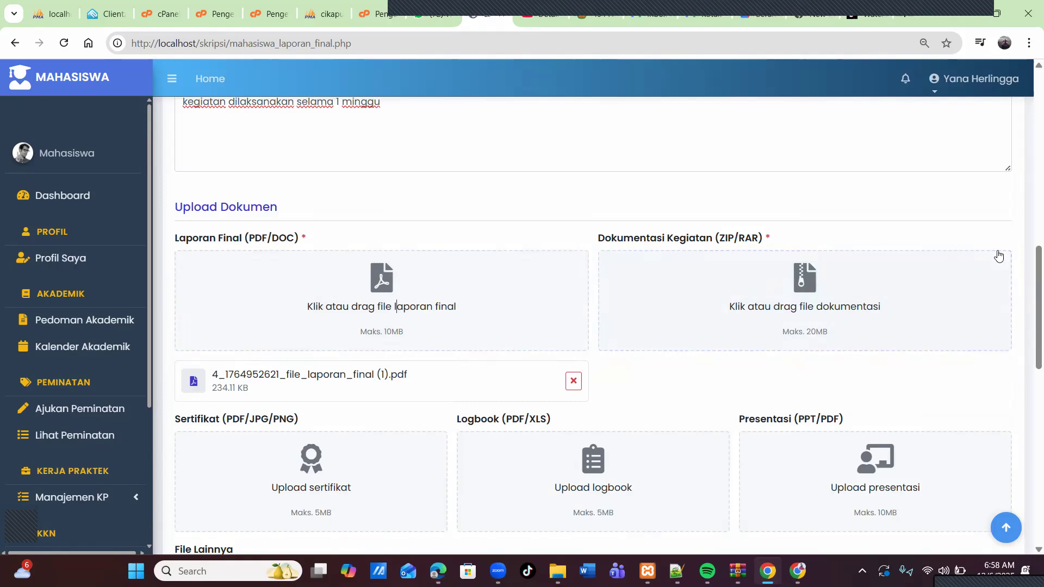
pyautogui.click(807, 302)
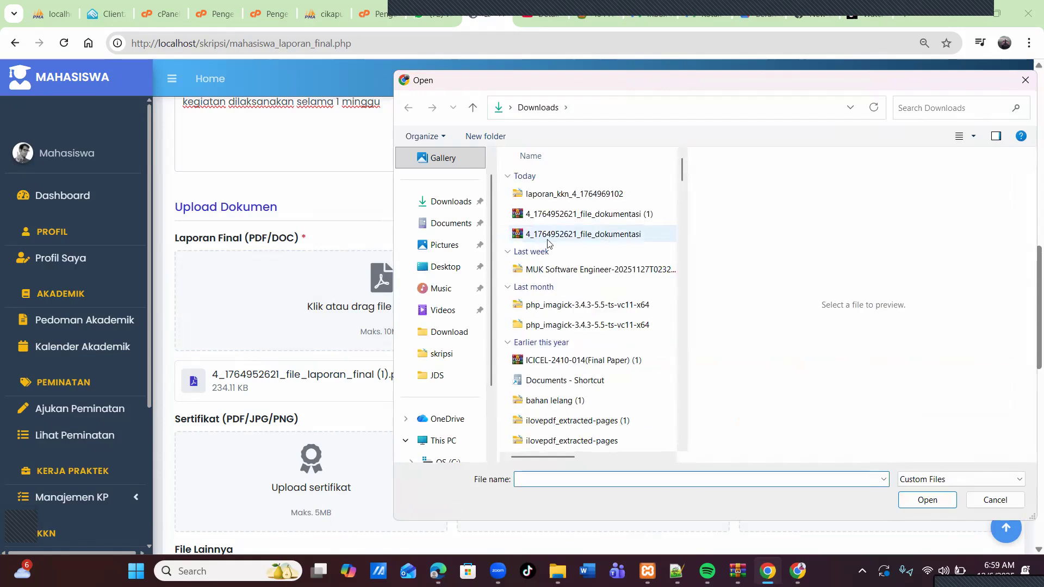
pyautogui.click(579, 234)
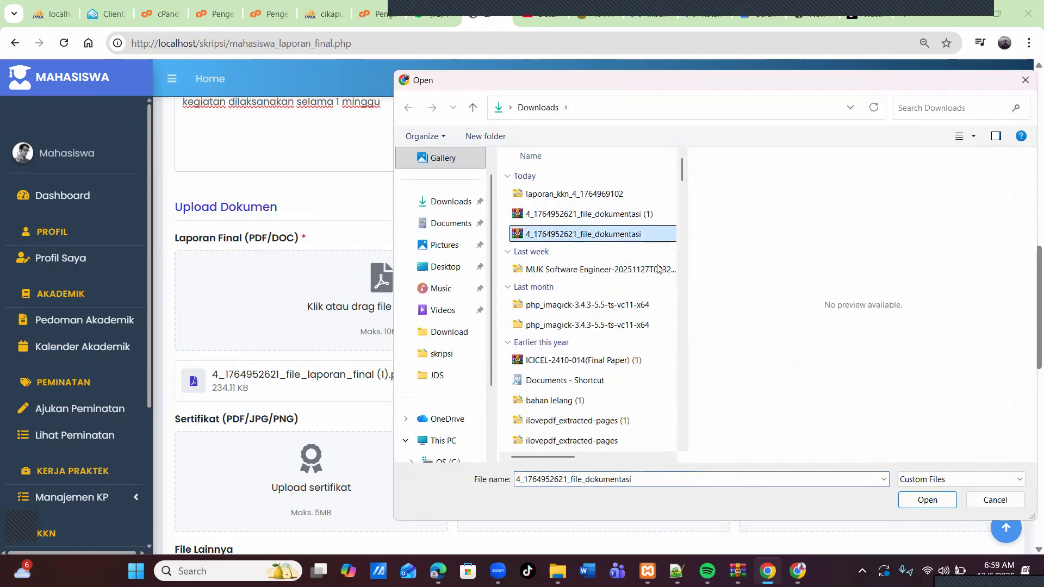
pyautogui.click(927, 500)
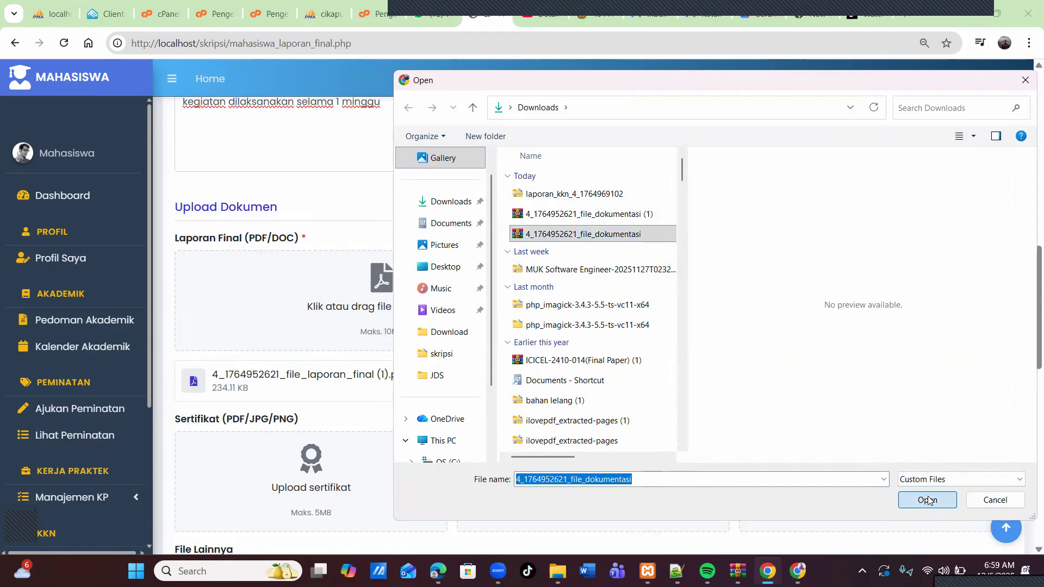
pyautogui.scroll(6, 1029, 238)
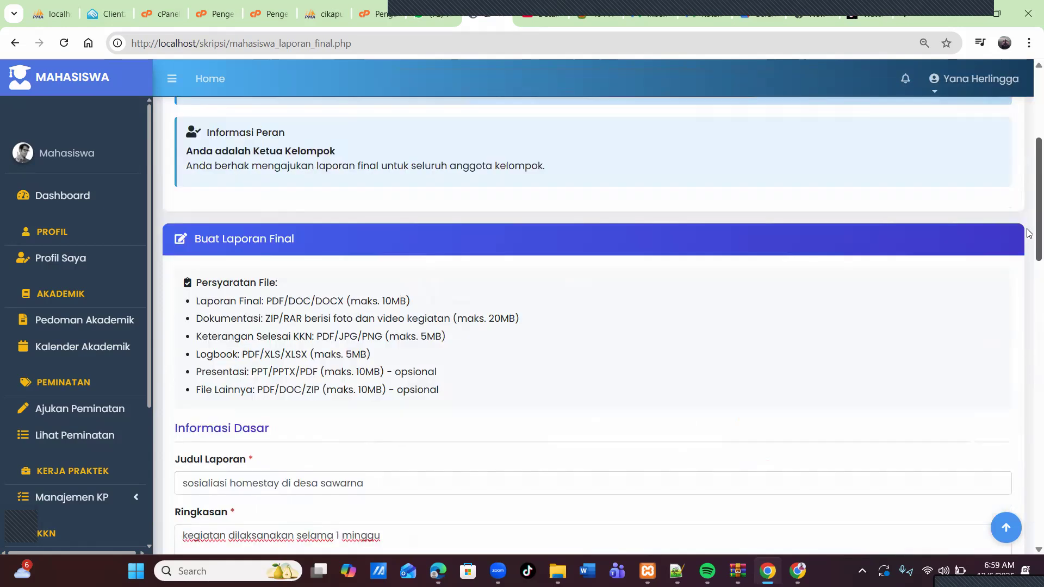
pyautogui.scroll(-9, 1029, 286)
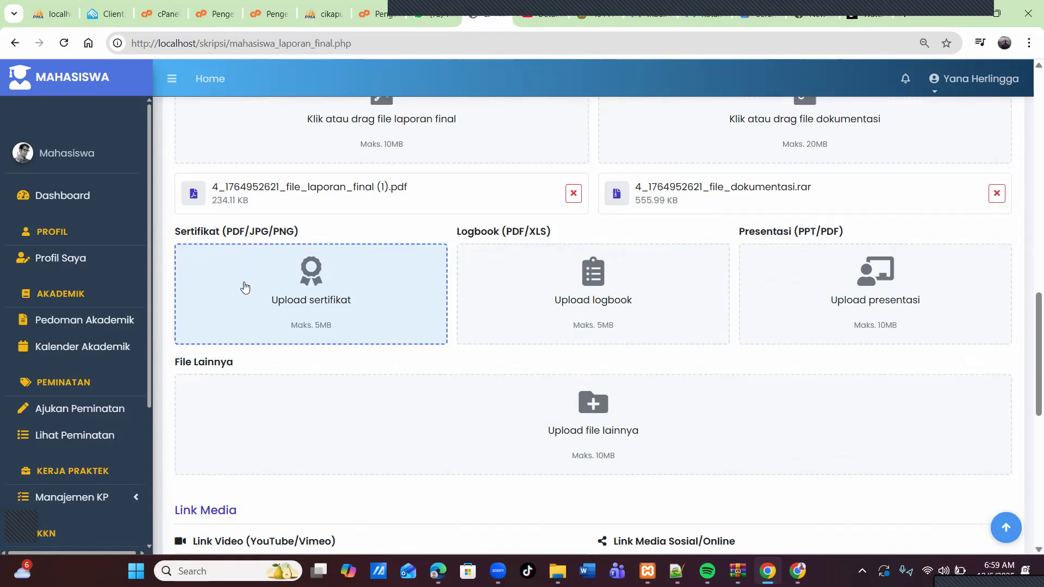
pyautogui.click(321, 294)
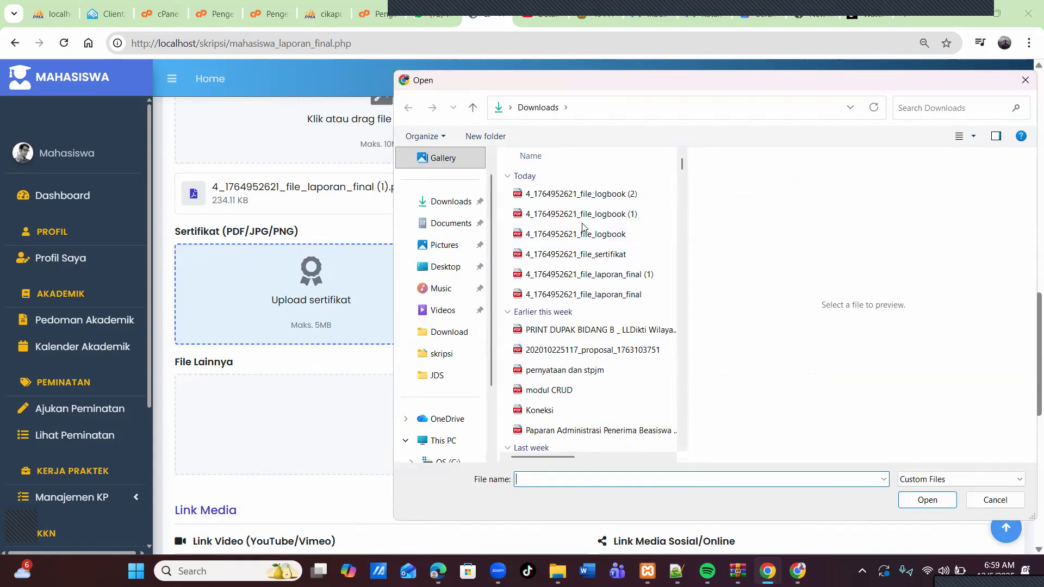
pyautogui.click(574, 235)
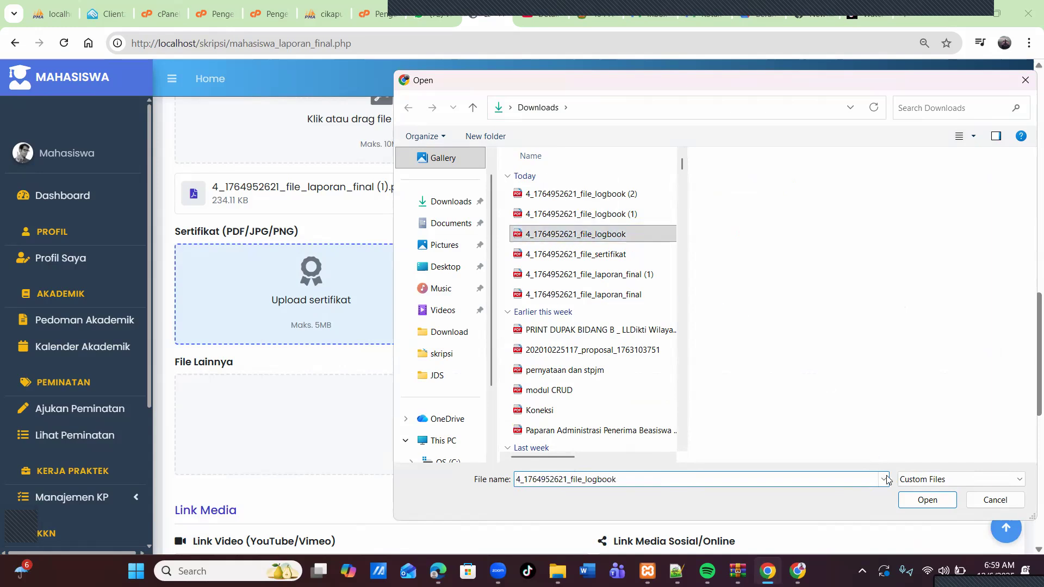
pyautogui.click(925, 504)
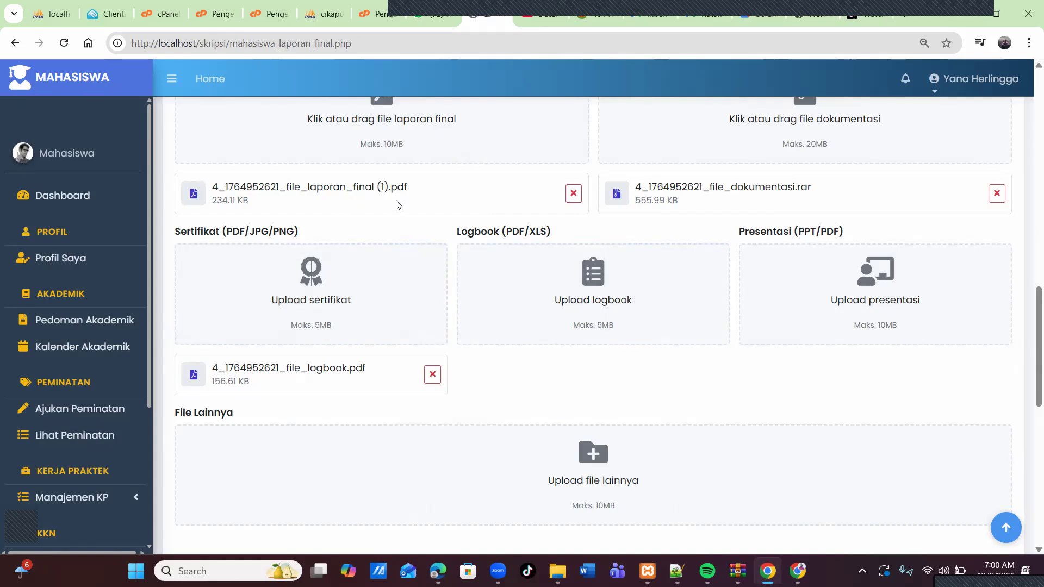
pyautogui.click(588, 283)
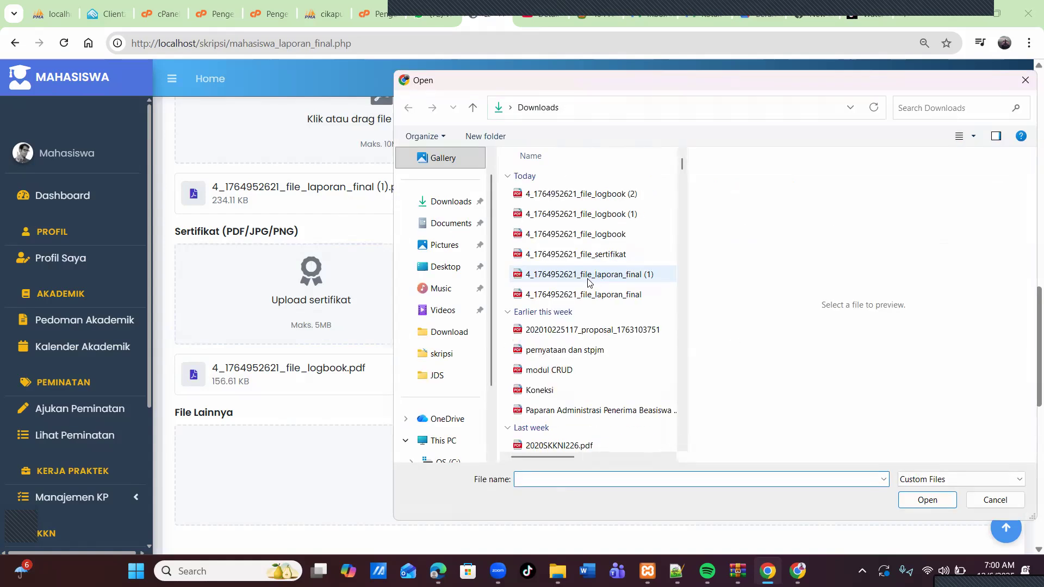
pyautogui.click(588, 201)
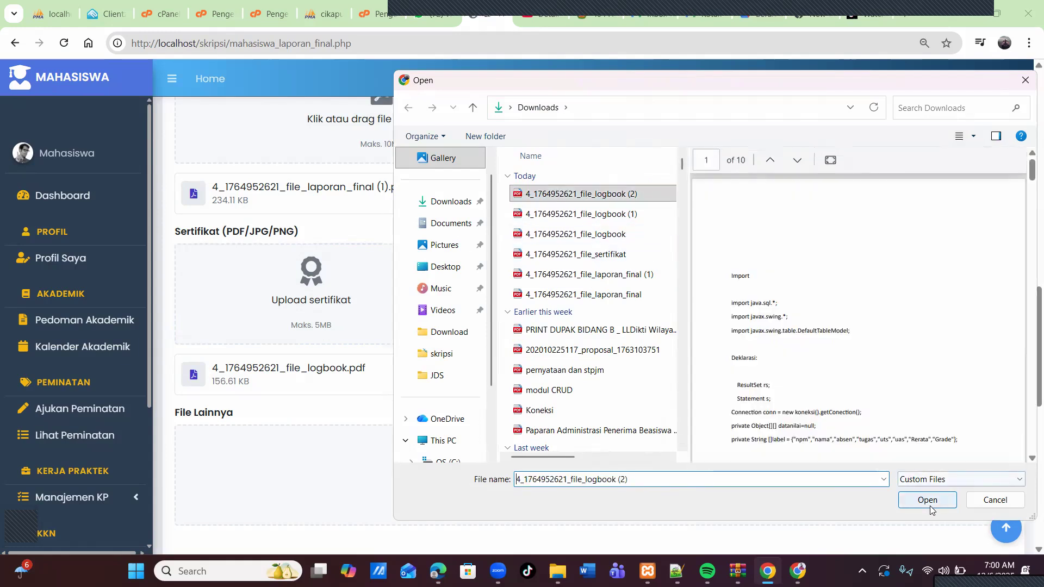
pyautogui.click(930, 506)
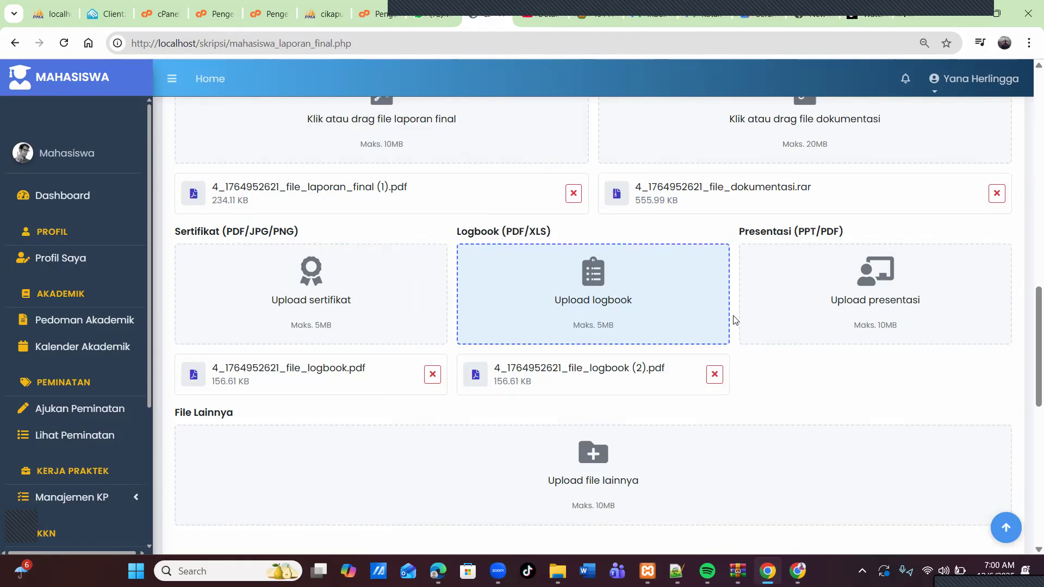
pyautogui.click(875, 305)
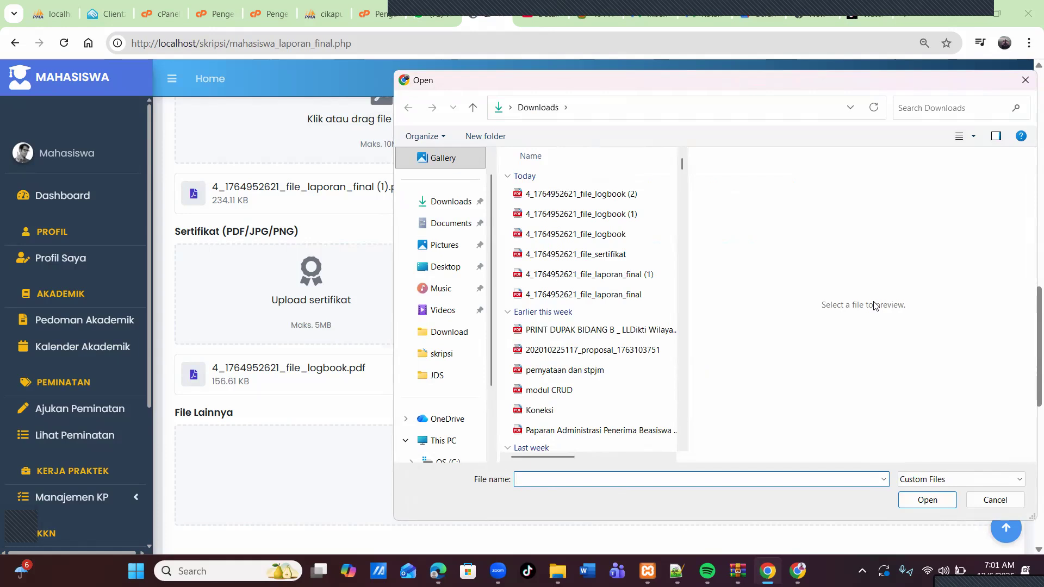
pyautogui.click(580, 242)
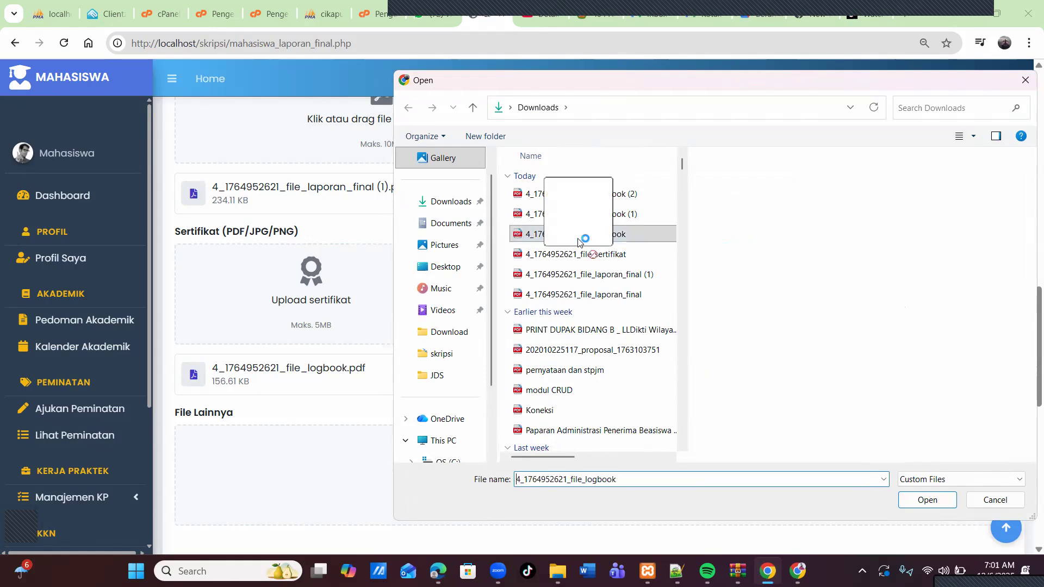
pyautogui.click(918, 507)
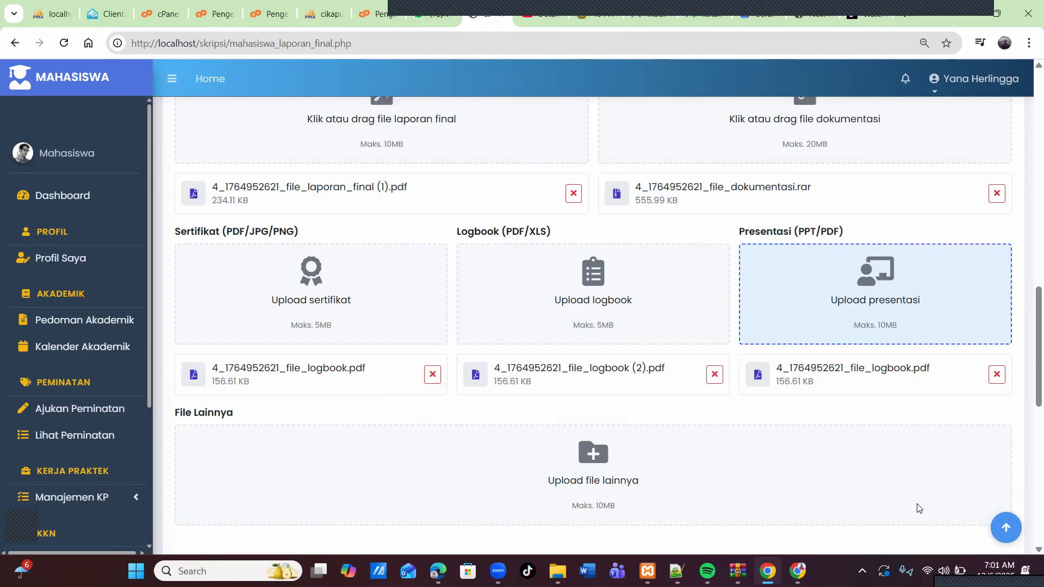
pyautogui.moveTo(1029, 340); pyautogui.dragTo(1029, 420)
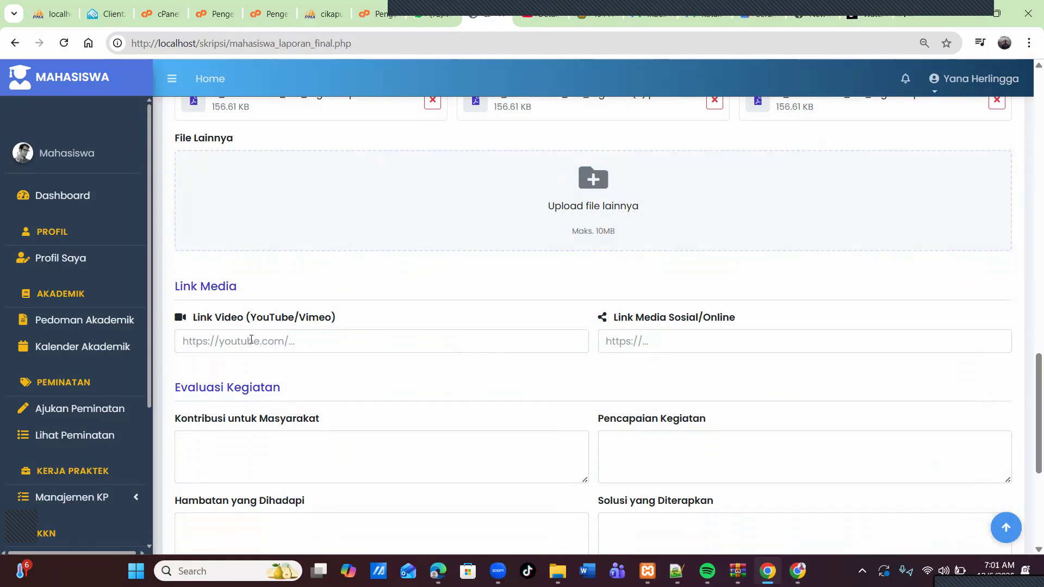
pyautogui.click(251, 339)
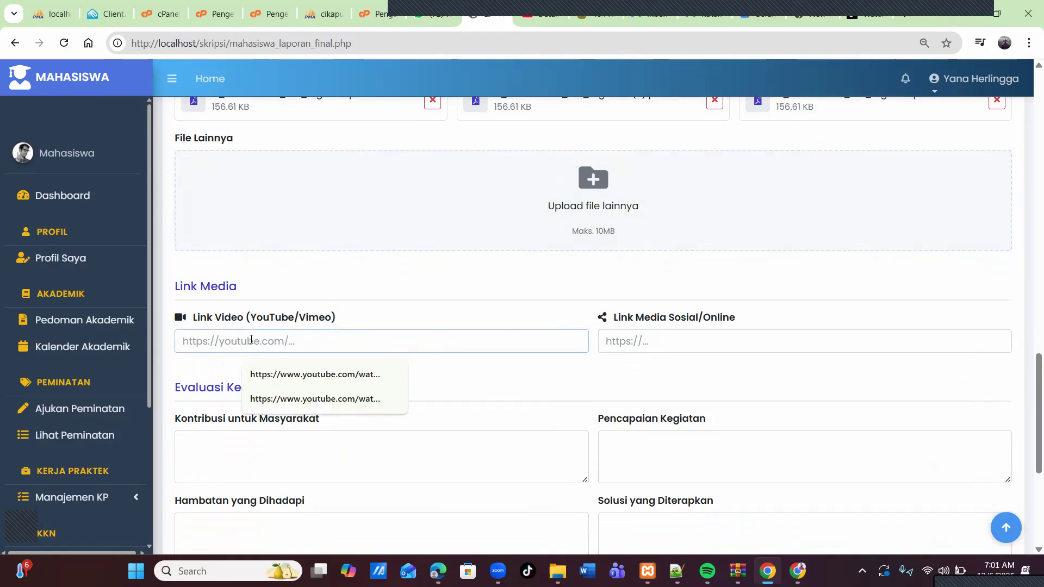
pyautogui.click(298, 374)
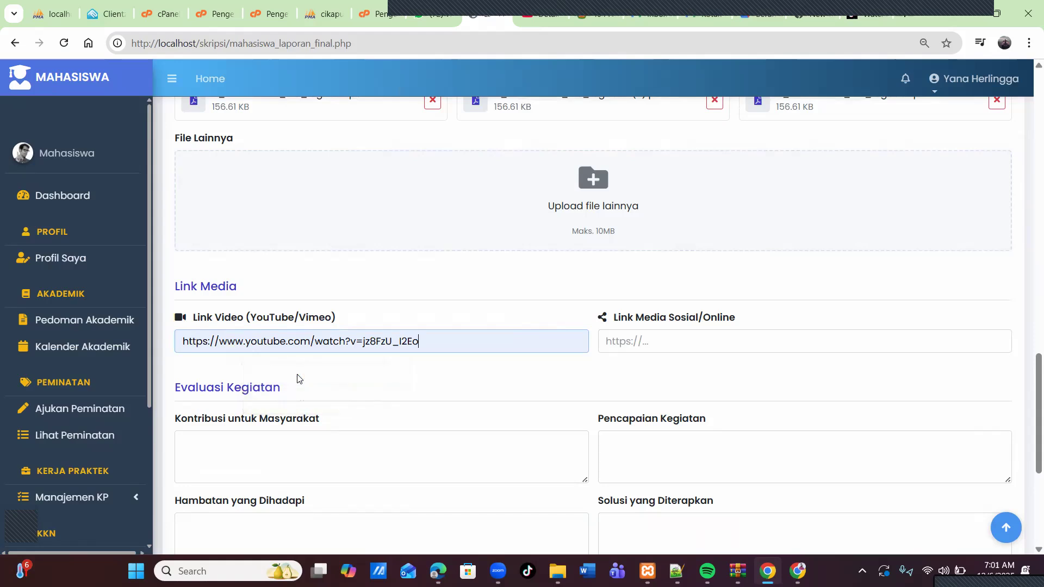
pyautogui.click(655, 342)
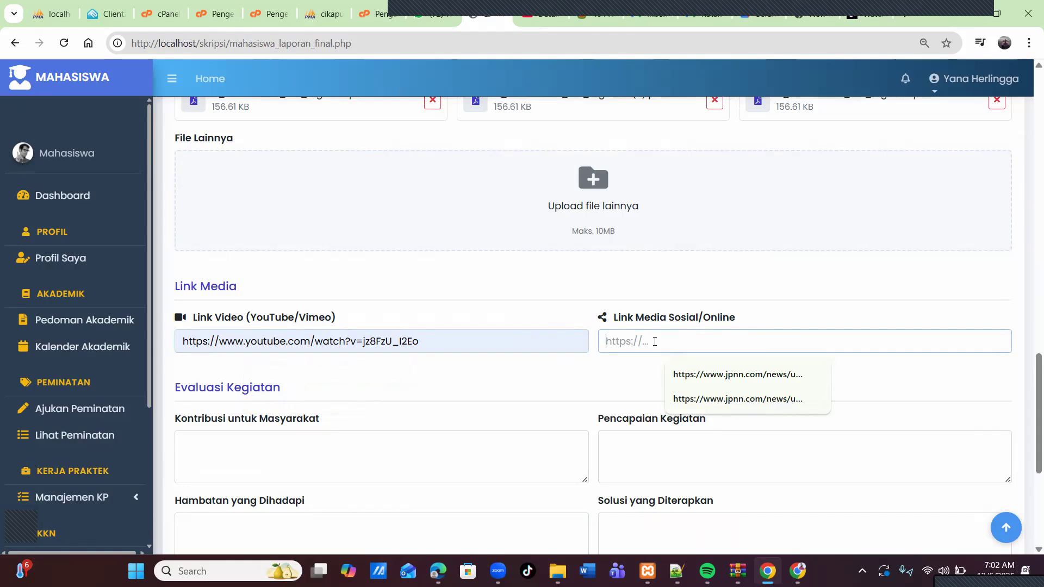
pyautogui.click(707, 375)
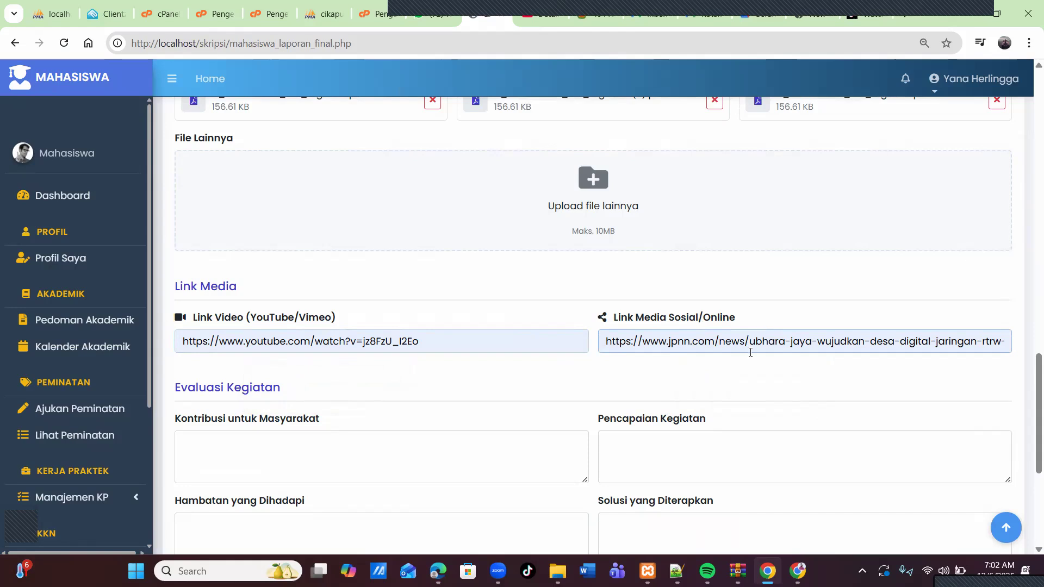
# Enter "membantu pemilik homestay untuk mempromosikan" as the Kontribusi untuk Masyarakat.
pyautogui.scroll(-3, 1027, 399)
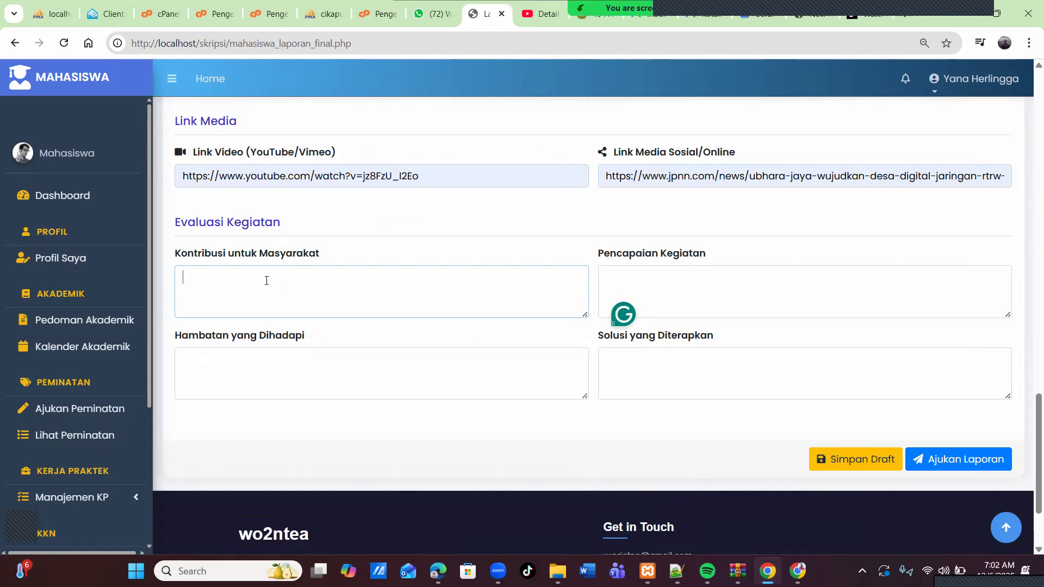
pyautogui.write('membantu masy')
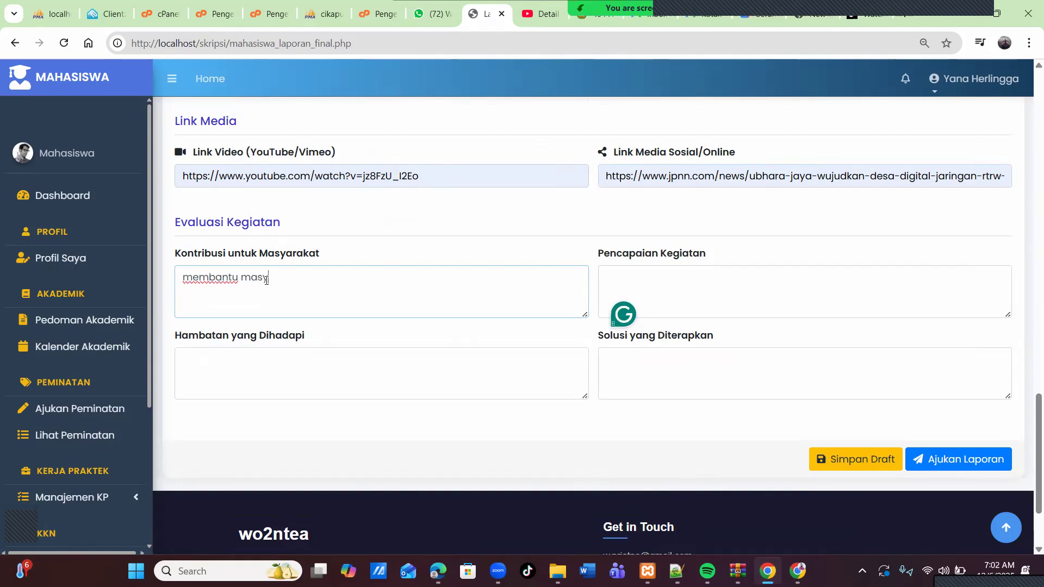
pyautogui.write('araka')
pyautogui.press('BackSpace')
pyautogui.press('BackSpace')
pyautogui.press('BackSpace')
pyautogui.press('BackSpace')
pyautogui.press('BackSpace')
pyautogui.press('BackSpace')
pyautogui.press('BackSpace')
pyautogui.press('BackSpace')
pyautogui.press('BackSpace')
pyautogui.write('pemilik')
pyautogui.write(' m')
pyautogui.press('BackSpace')
pyautogui.write('homesta')
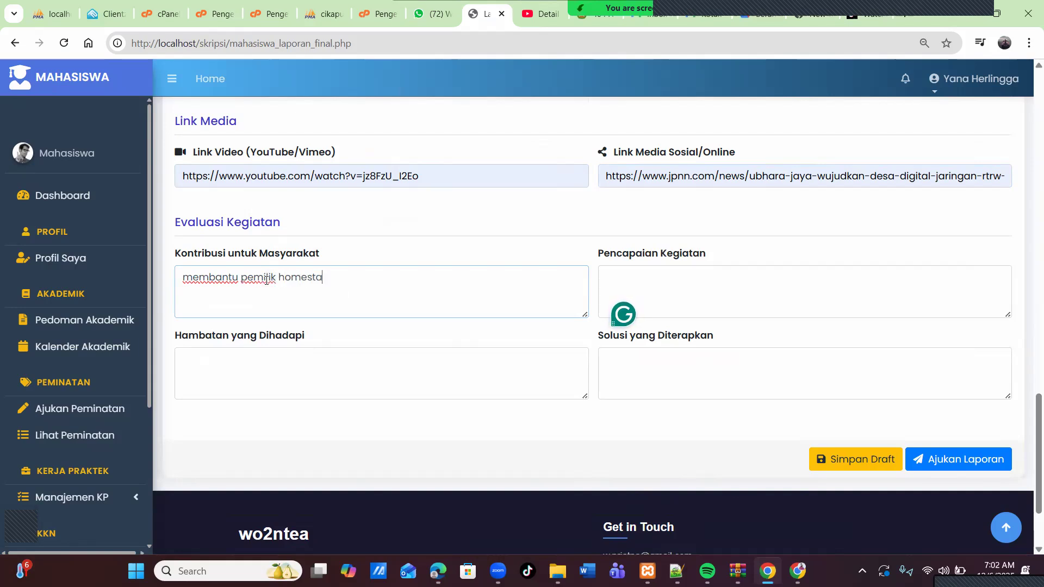
pyautogui.write('y untuk mempro')
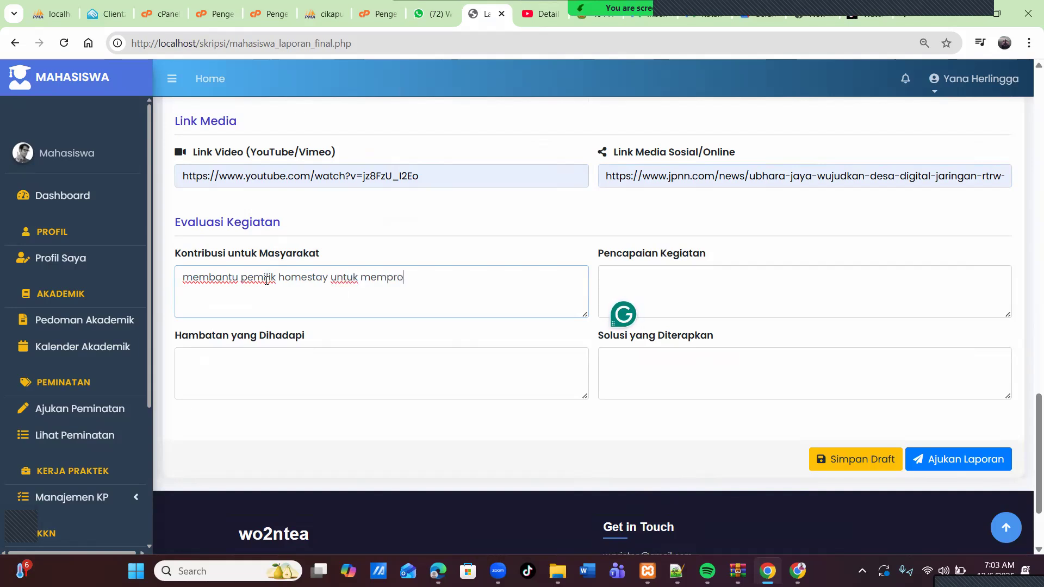
pyautogui.write('mosikan')
# Enter "berhasil mempromosikan home stay" as the Pencapaian Kegiatan.
pyautogui.click(707, 279)
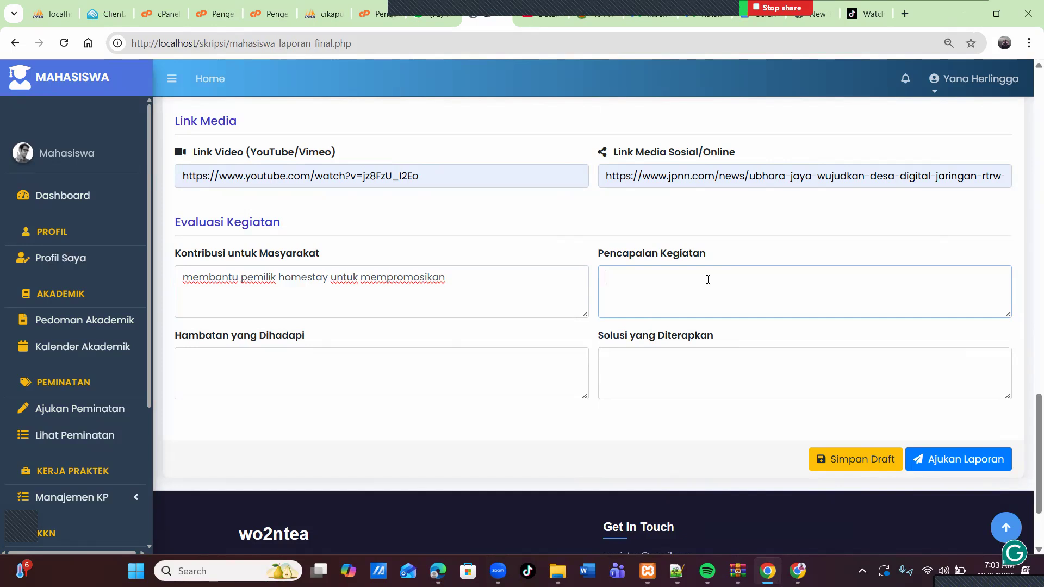
pyautogui.write('berhasil mem')
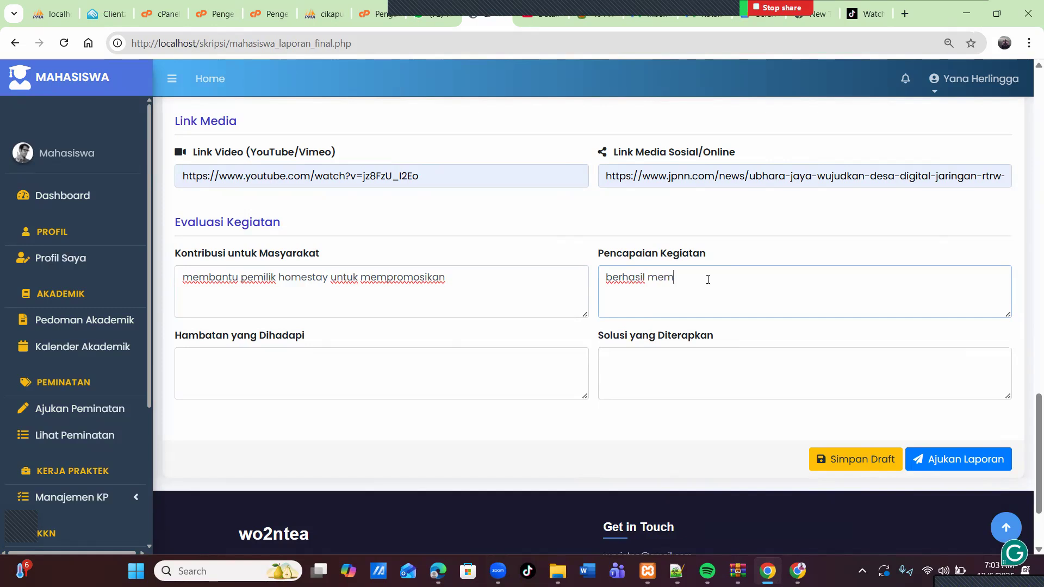
pyautogui.write('promosikan hom')
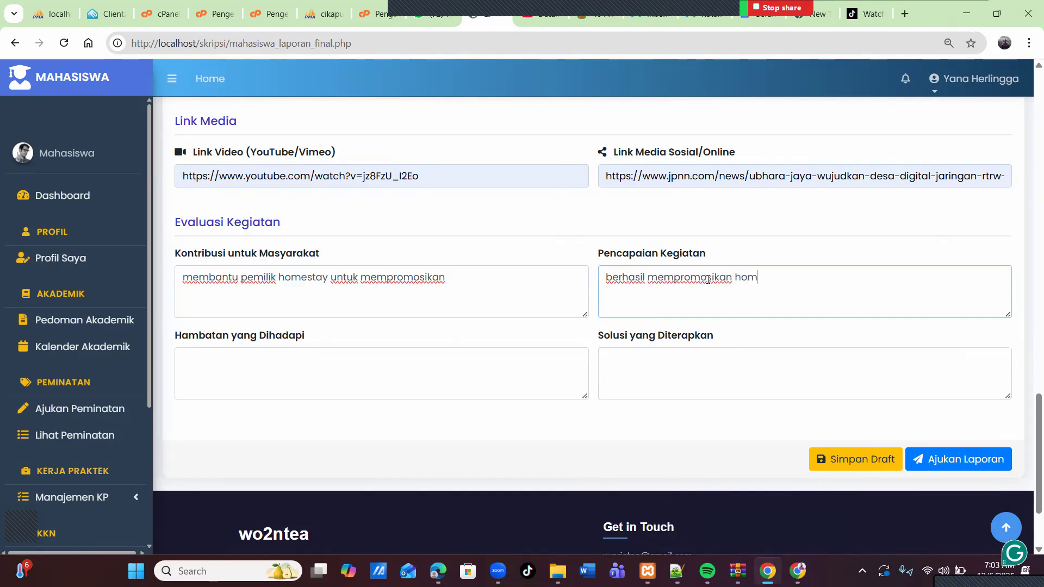
pyautogui.write('est')
pyautogui.press('BackSpace')
pyautogui.press('BackSpace')
pyautogui.write('stay')
# Enter "tempat jauh, kurang koordinasi" as the Hambatan yang Dihadapi and "silahkan di isi" as the Solusi yang Diterapkan.
pyautogui.click(301, 377)
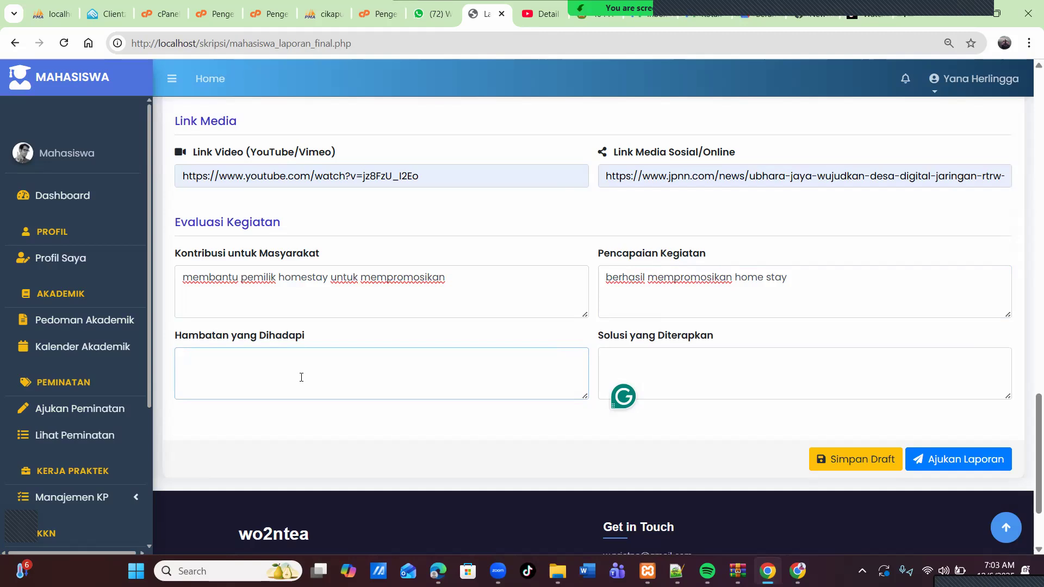
pyautogui.write('tempat jauh, kurang ')
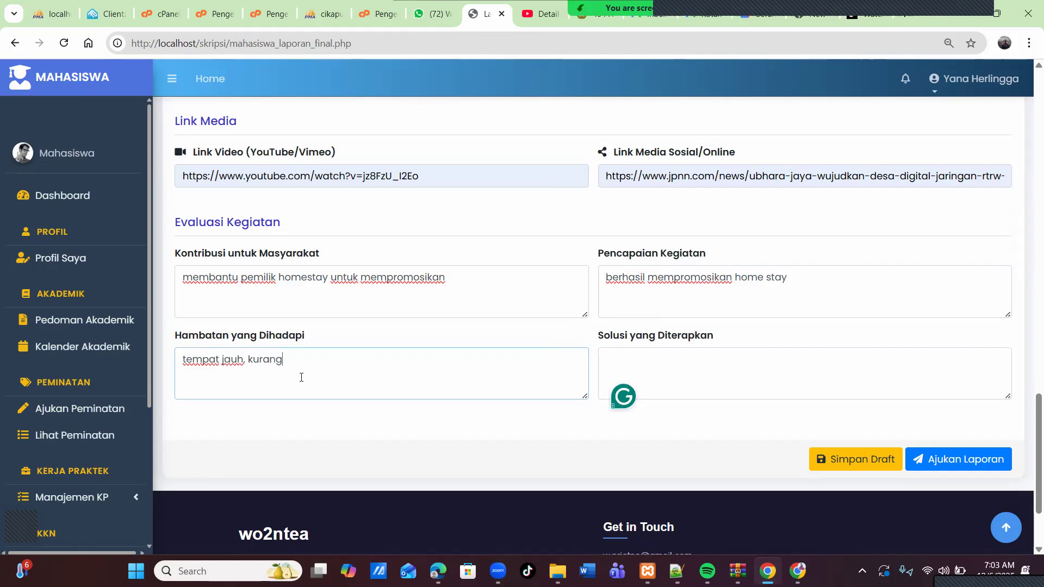
pyautogui.write('koordinasi')
pyautogui.click(665, 372)
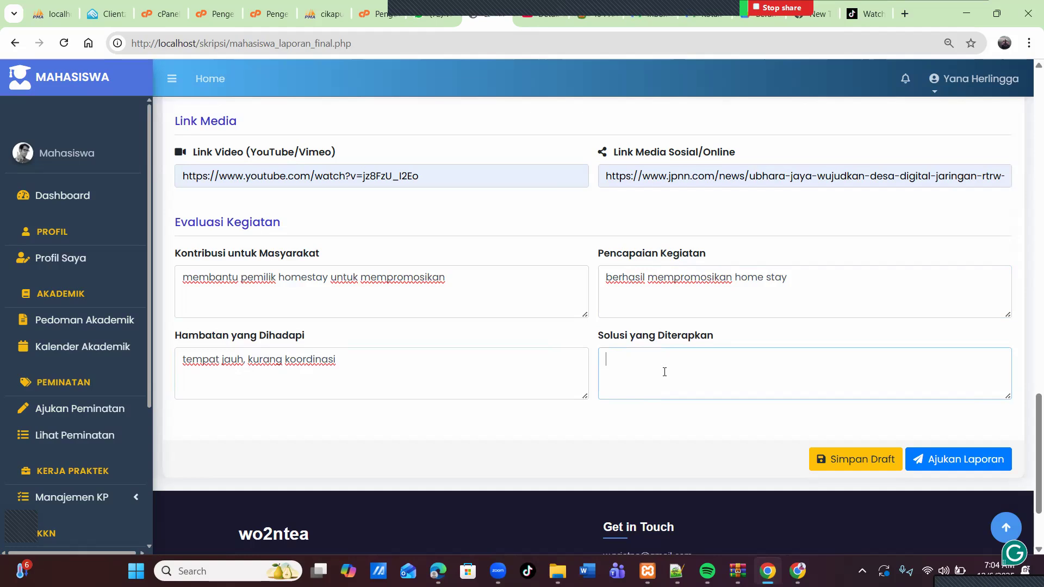
pyautogui.write('ilahkan di isi')
# Review the completed form and submit the final report (Ajukan Laporan).
pyautogui.scroll(5, 1030, 427)
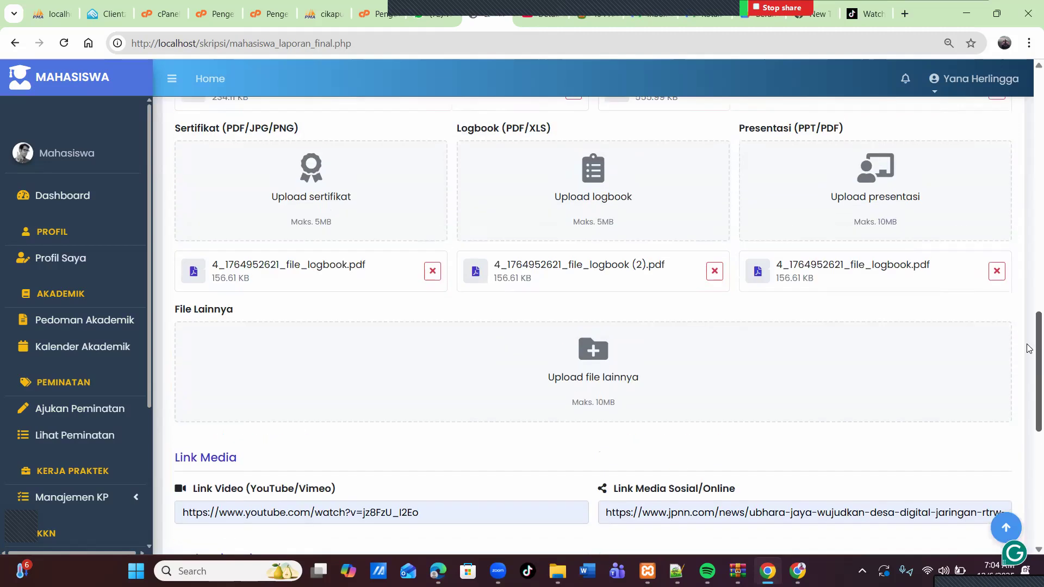
pyautogui.scroll(-7, 1027, 506)
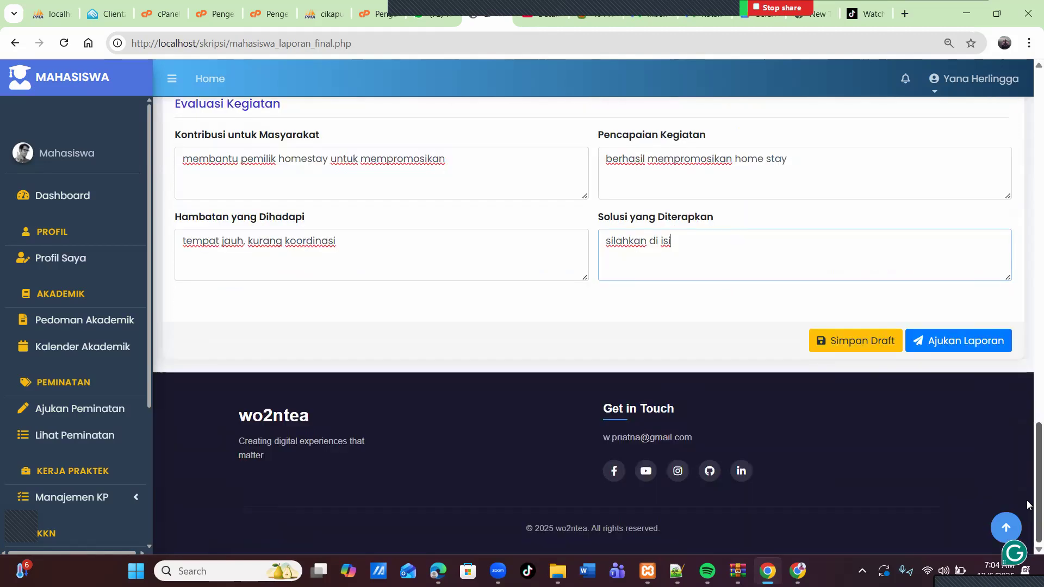
pyautogui.click(958, 340)
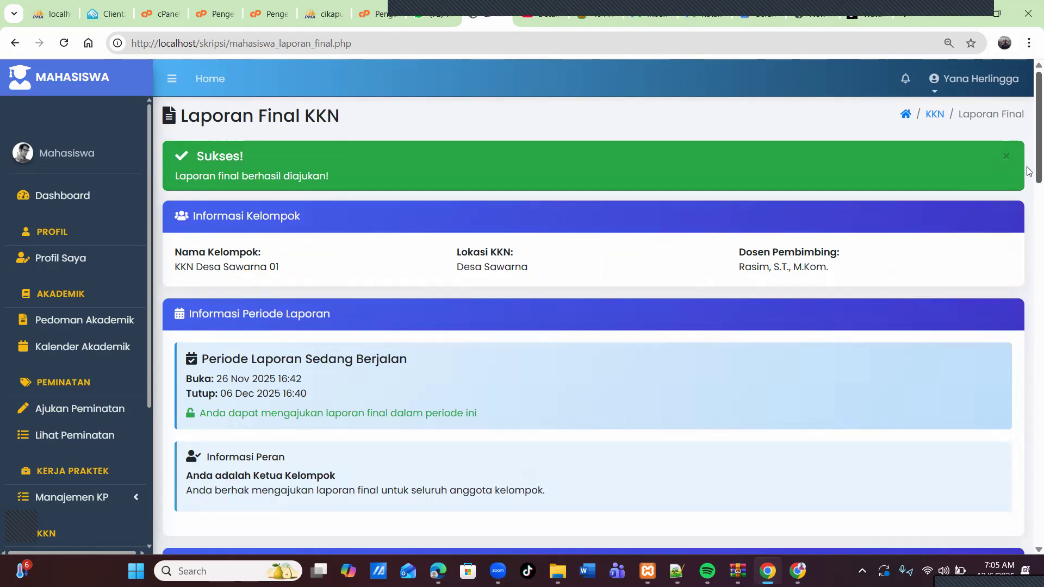
# Download the submitted Laporan and Dokumentasi files from the Status Laporan section.
pyautogui.moveTo(1028, 112); pyautogui.dragTo(1028, 194)
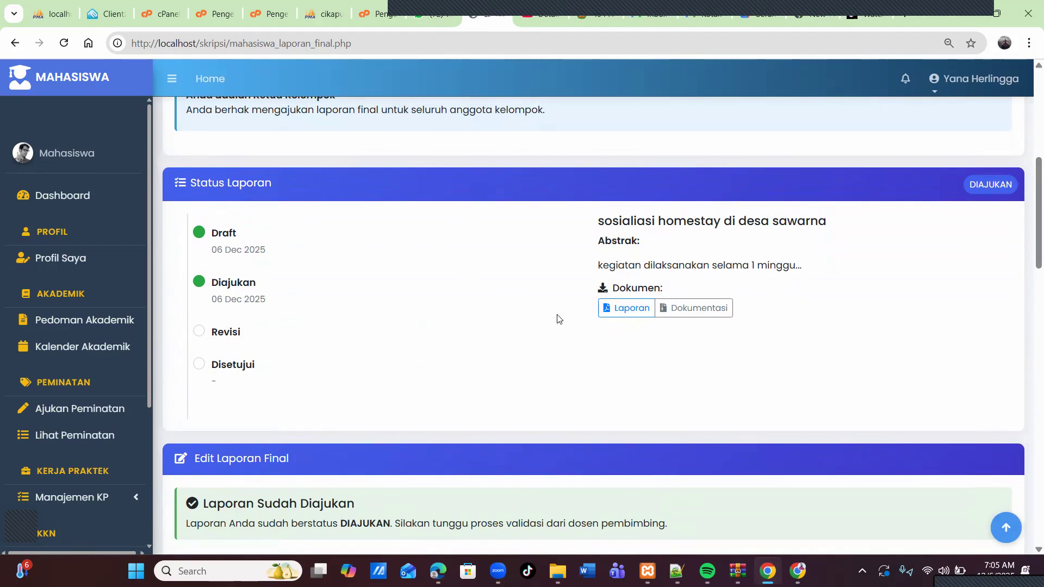
pyautogui.click(627, 313)
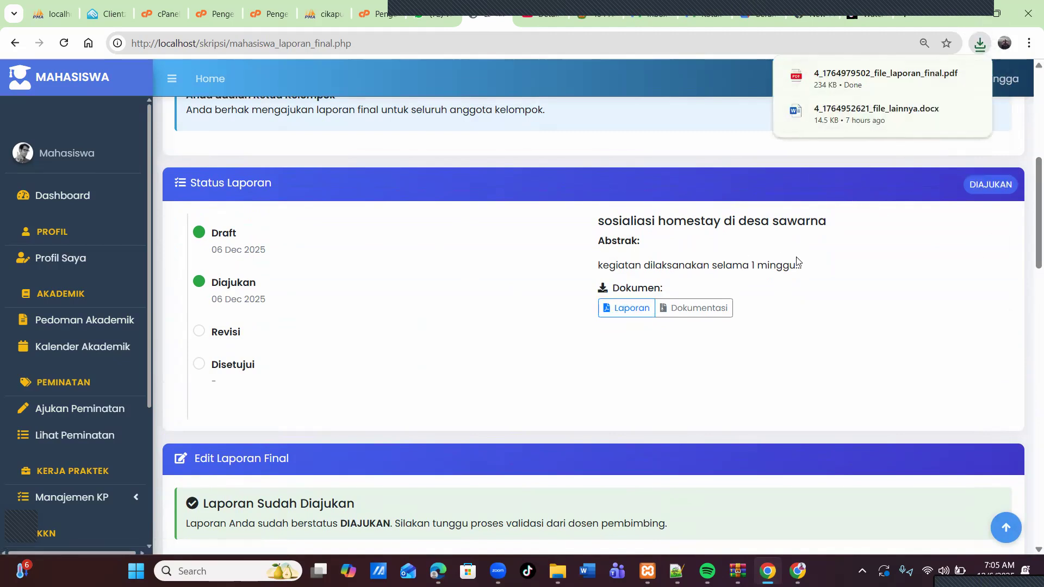
pyautogui.click(703, 309)
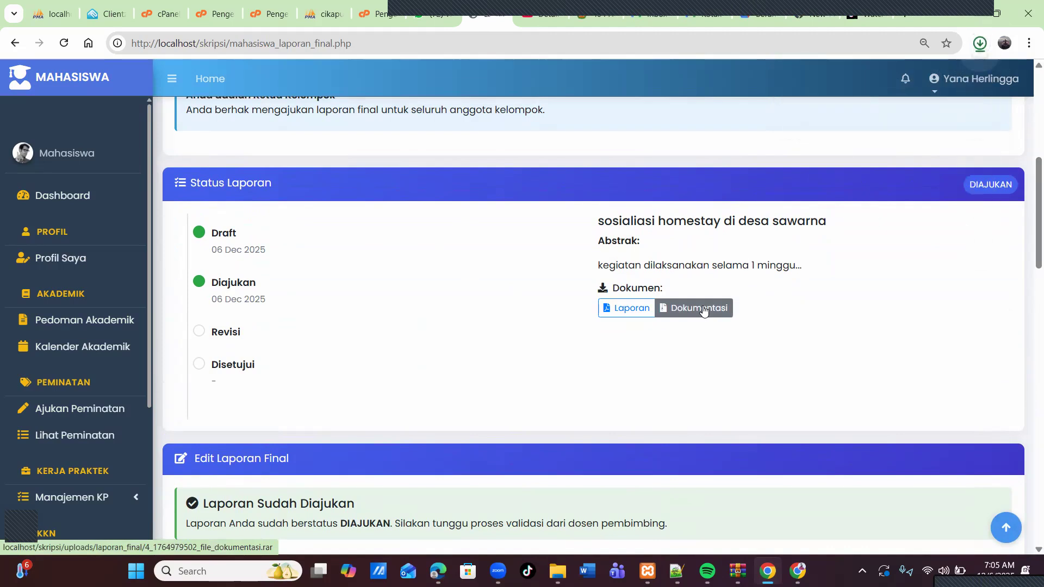
# Examine the submitted report's locked form, uploaded documents, reporting period and submission status.
pyautogui.scroll(-1, 1028, 279)
pyautogui.scroll(-20, 1028, 279)
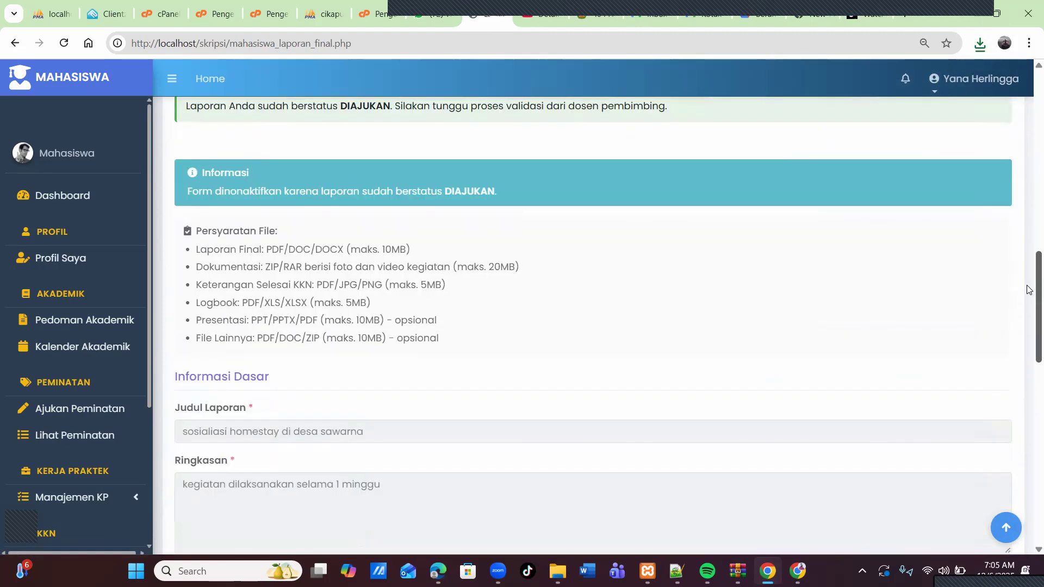
pyautogui.scroll(7, 1022, 456)
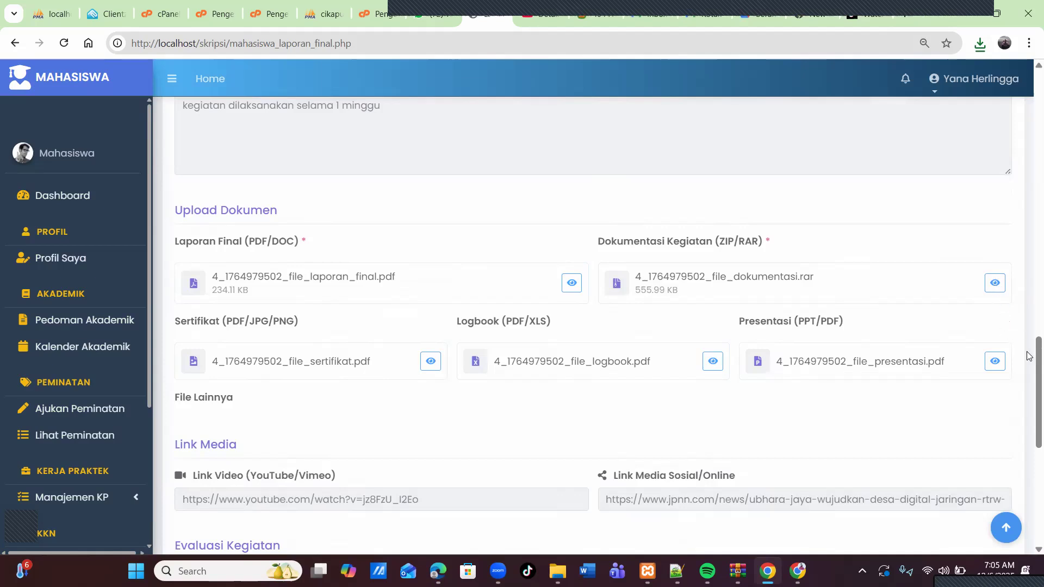
pyautogui.scroll(-4, 1027, 376)
pyautogui.moveTo(1027, 418); pyautogui.dragTo(1029, 149)
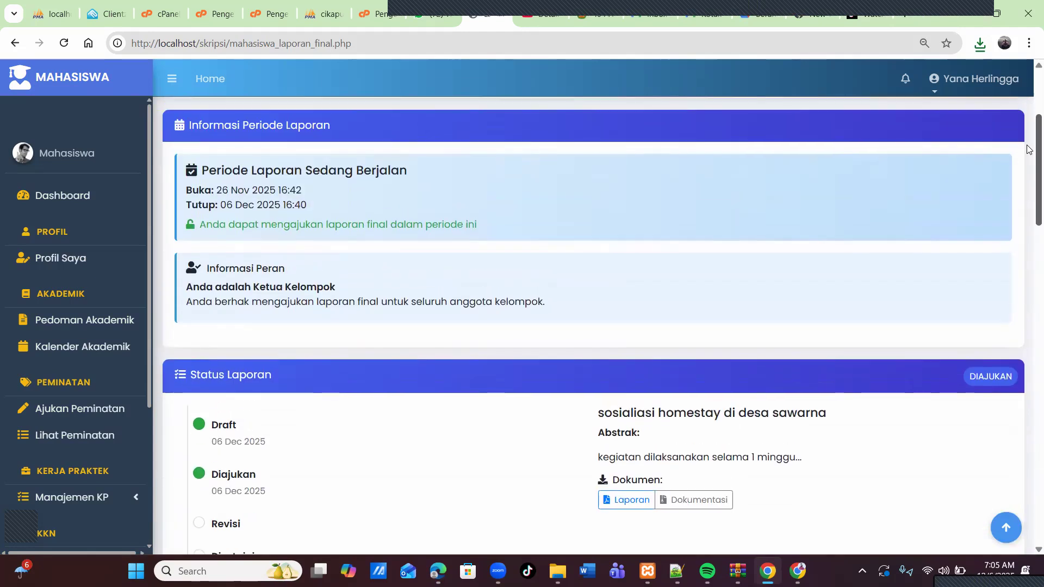
pyautogui.moveTo(1029, 149); pyautogui.dragTo(1029, 241)
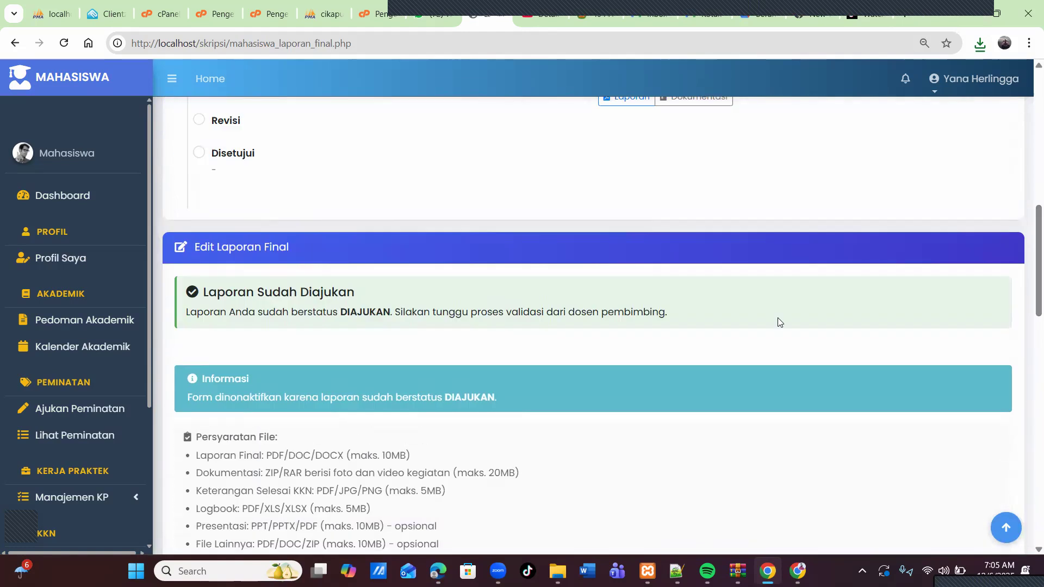
# Switch to the admin account's browser window and open the Laporan page of KKN Desa Sawarna 01 from the Kelola KKN group list.
pyautogui.moveTo(767, 571)
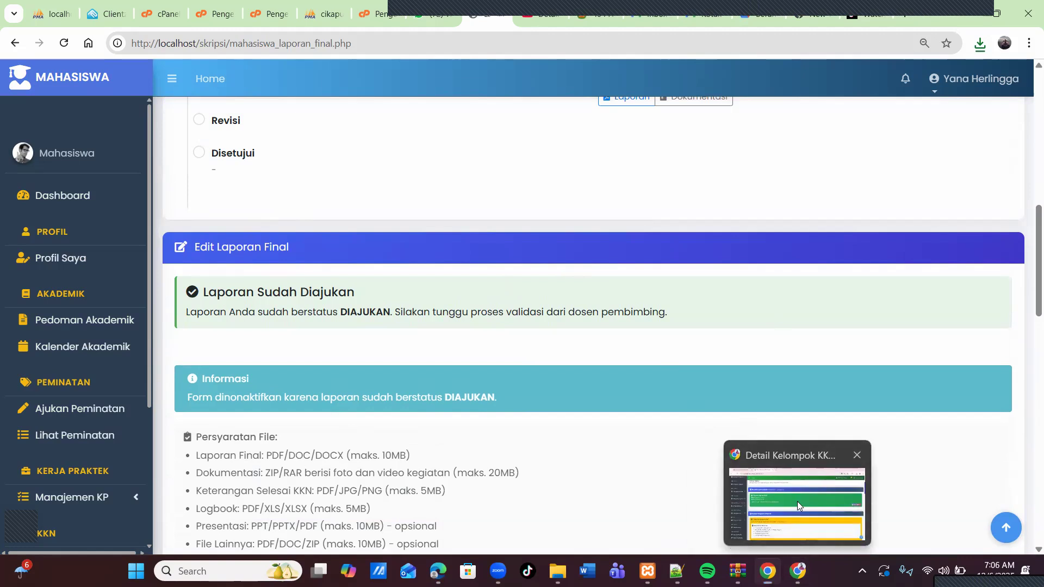
pyautogui.click(797, 502)
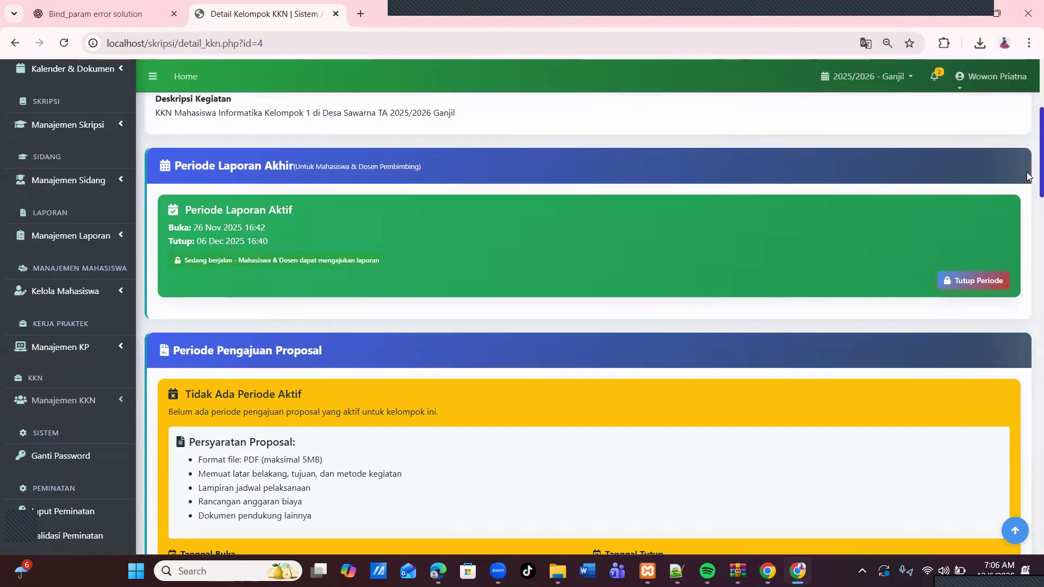
pyautogui.moveTo(1041, 169); pyautogui.dragTo(1041, 120)
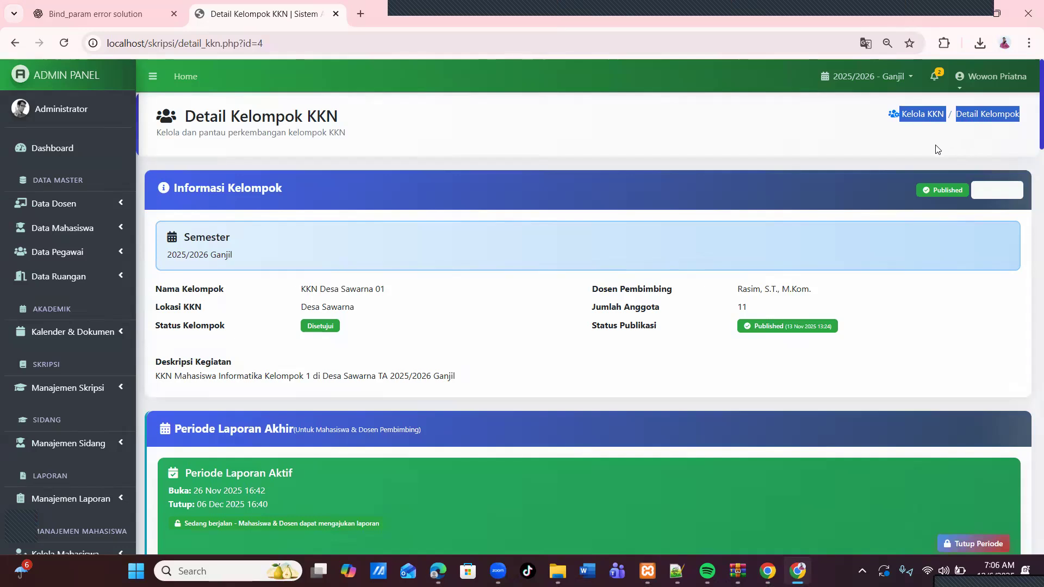
pyautogui.click(916, 132)
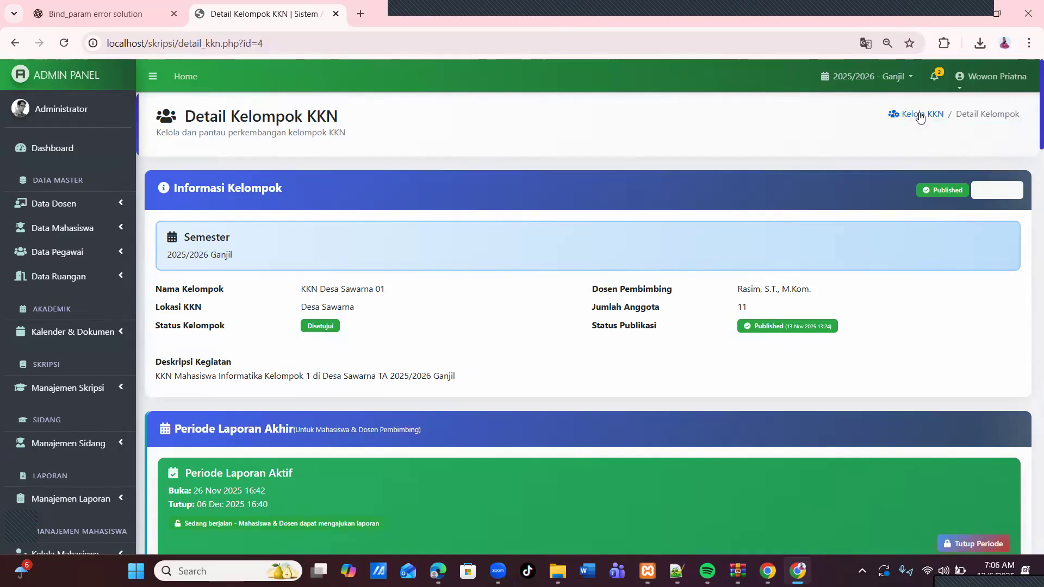
pyautogui.click(919, 115)
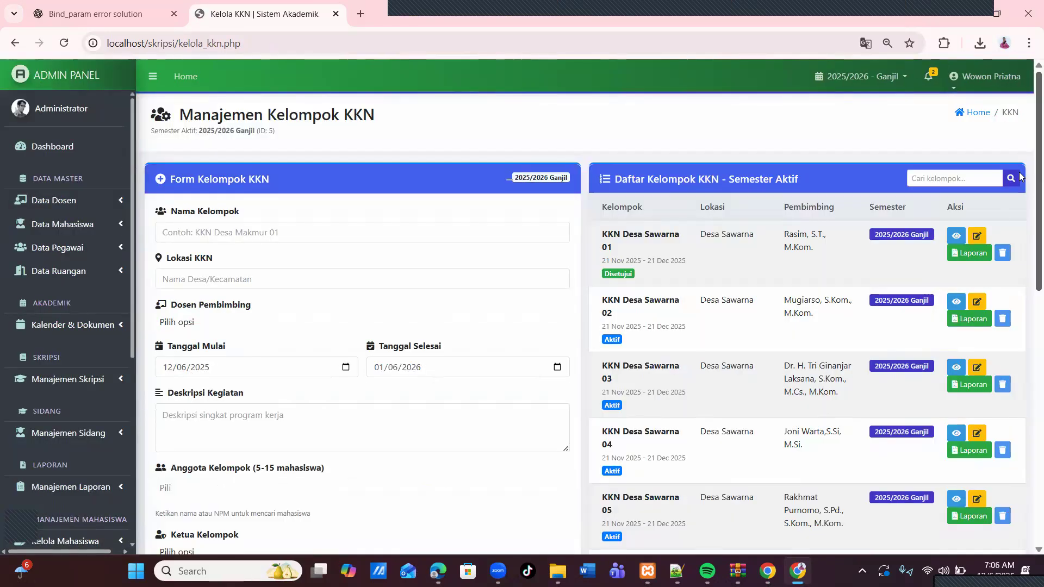
pyautogui.click(964, 254)
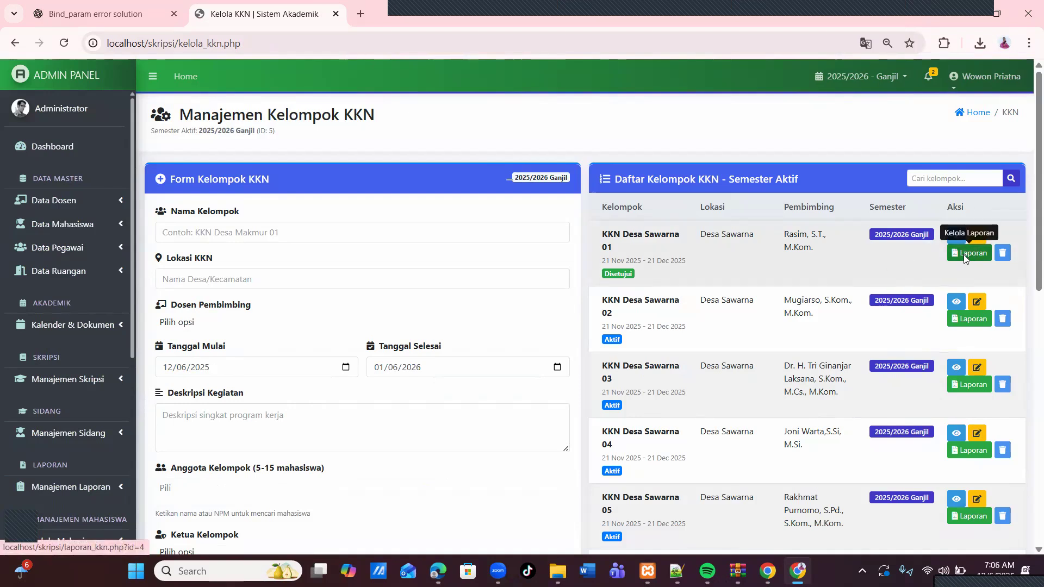
# Open the Video link of the submitted report in Laporan Final Mahasiswa, then close the video's tab.
pyautogui.scroll(-3, 1028, 142)
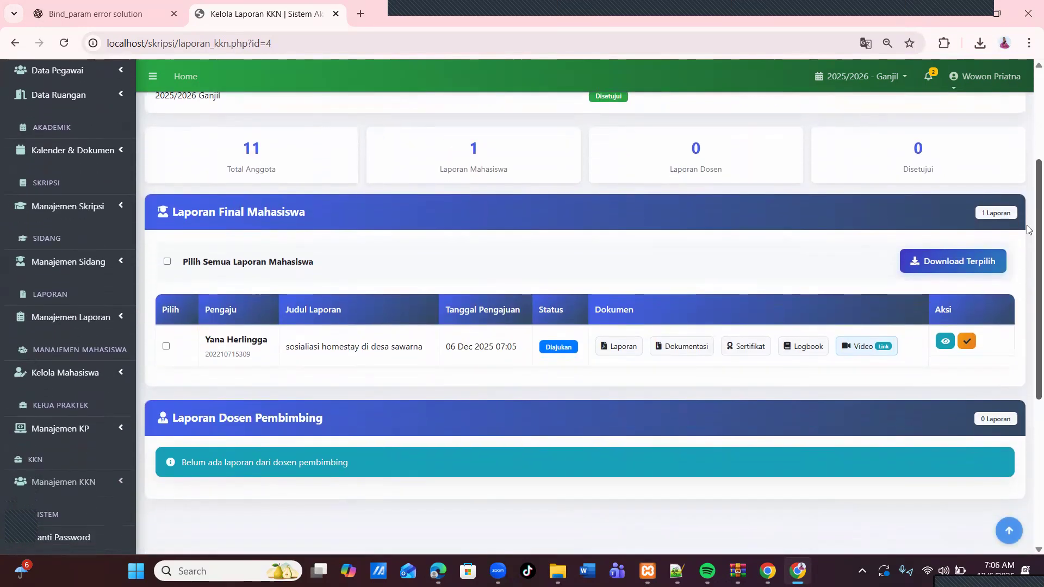
pyautogui.scroll(1, 1028, 217)
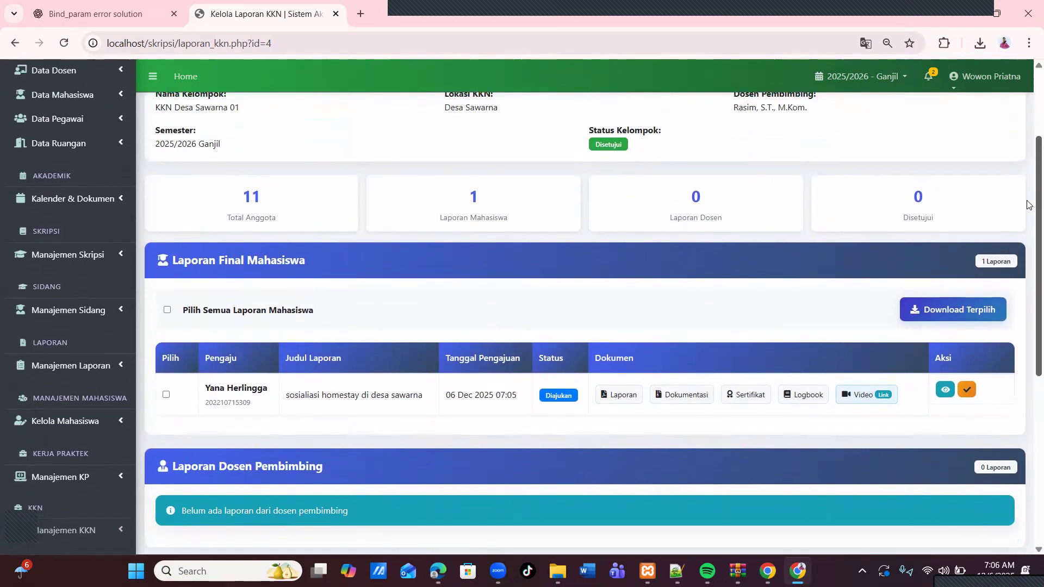
pyautogui.scroll(1, 1029, 204)
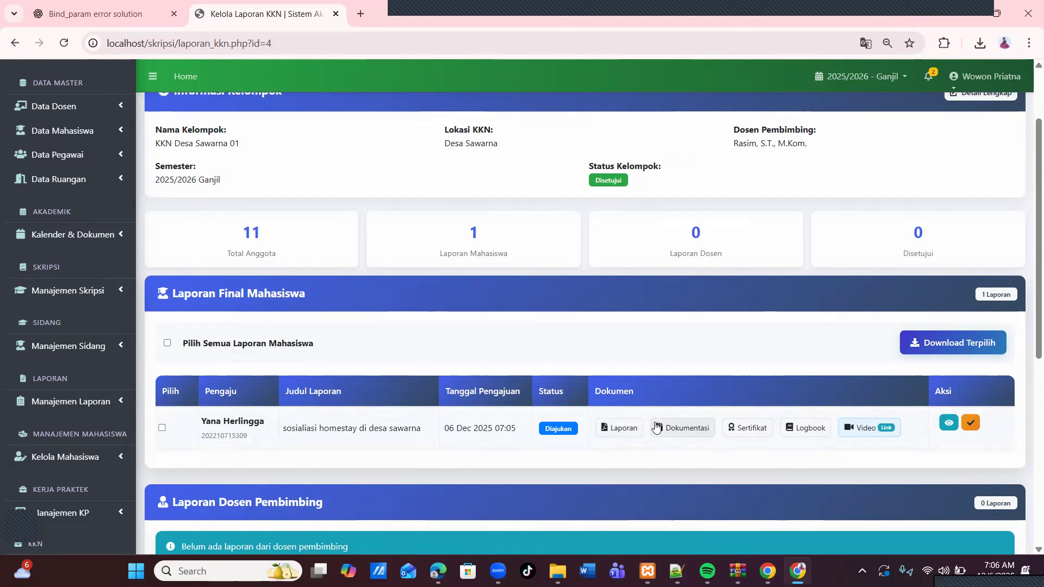
pyautogui.click(859, 431)
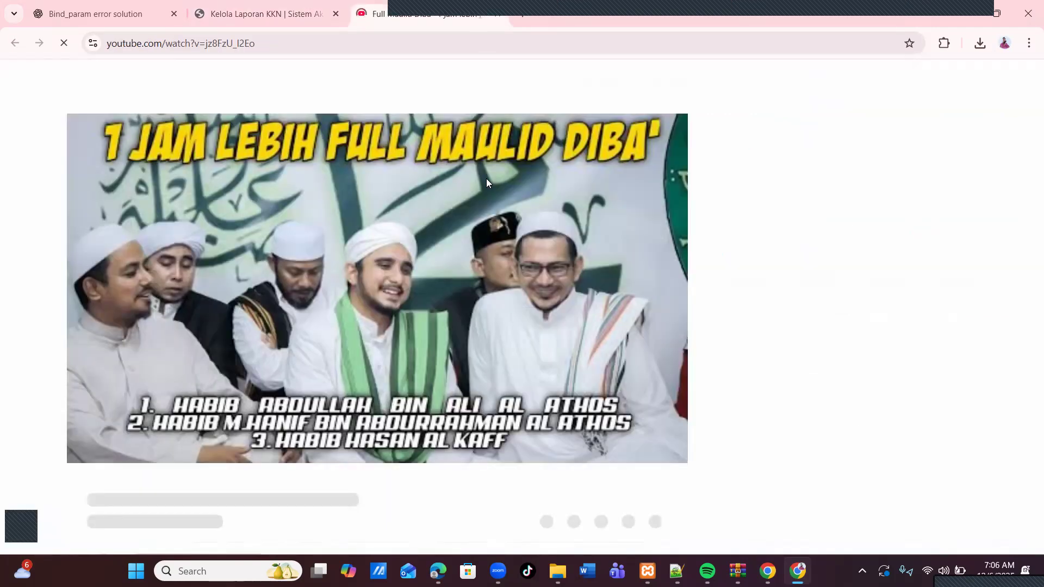
pyautogui.click(498, 15)
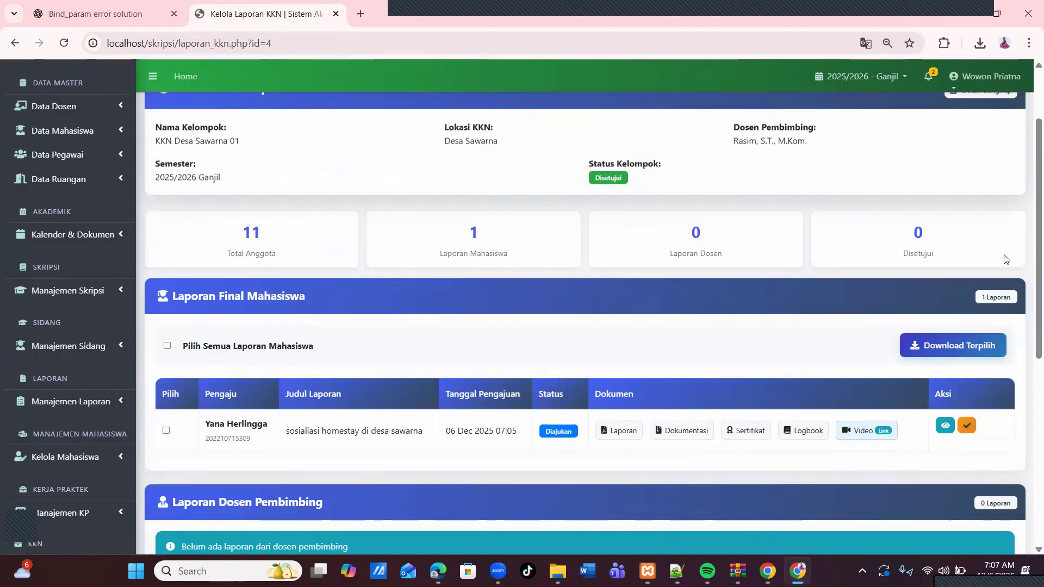
# Download the Laporan file of the submitted student report and dismiss the download list.
pyautogui.scroll(-2, 601, 314)
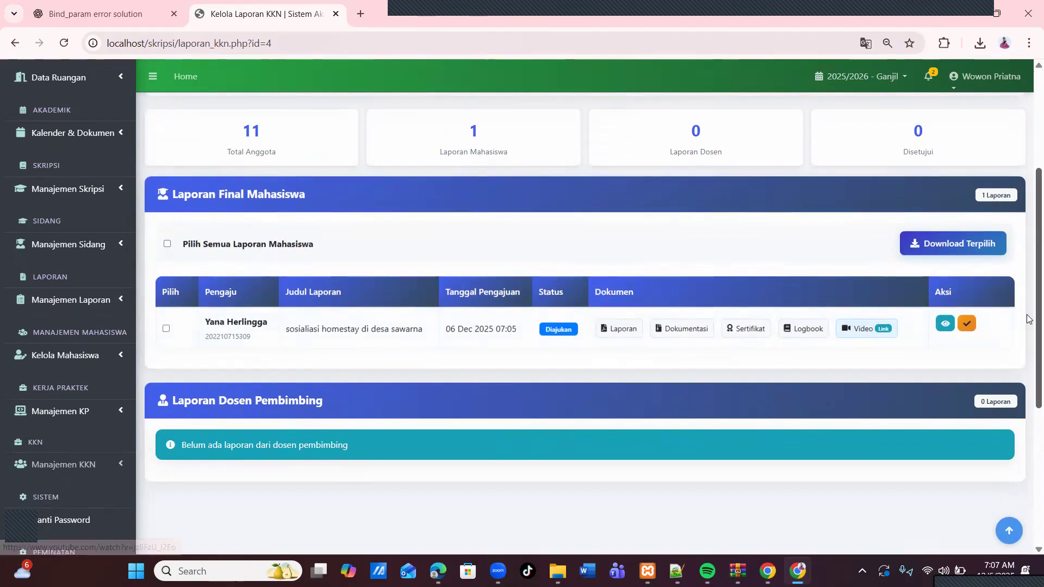
pyautogui.scroll(-5, 1027, 510)
pyautogui.scroll(7, 1027, 341)
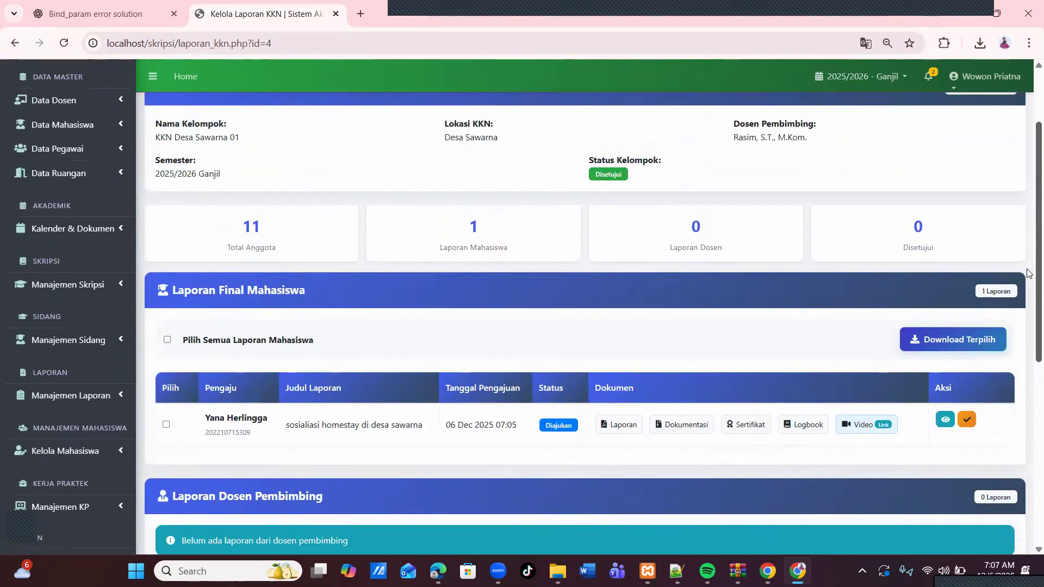
pyautogui.click(622, 429)
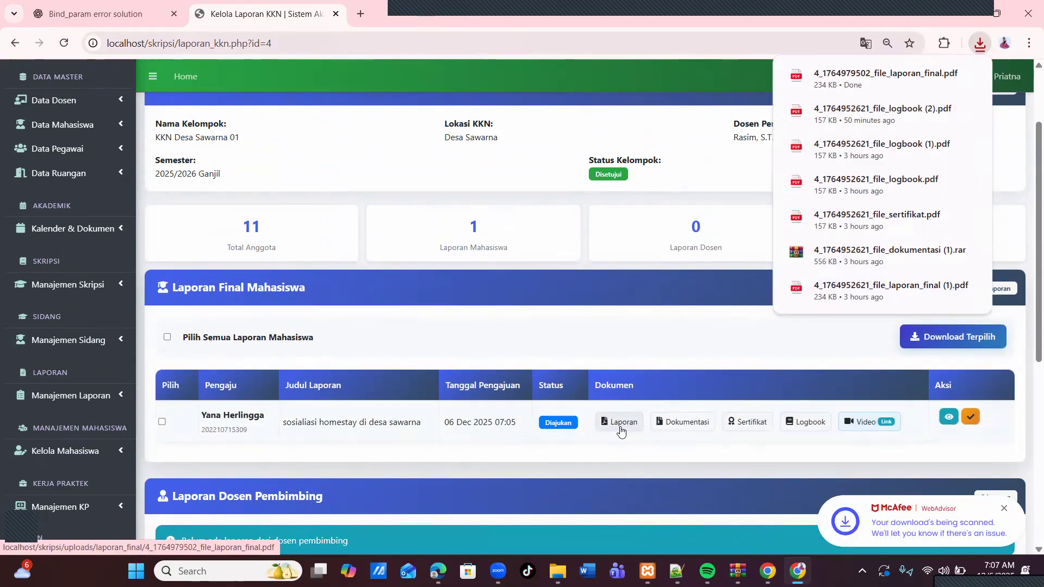
pyautogui.click(555, 450)
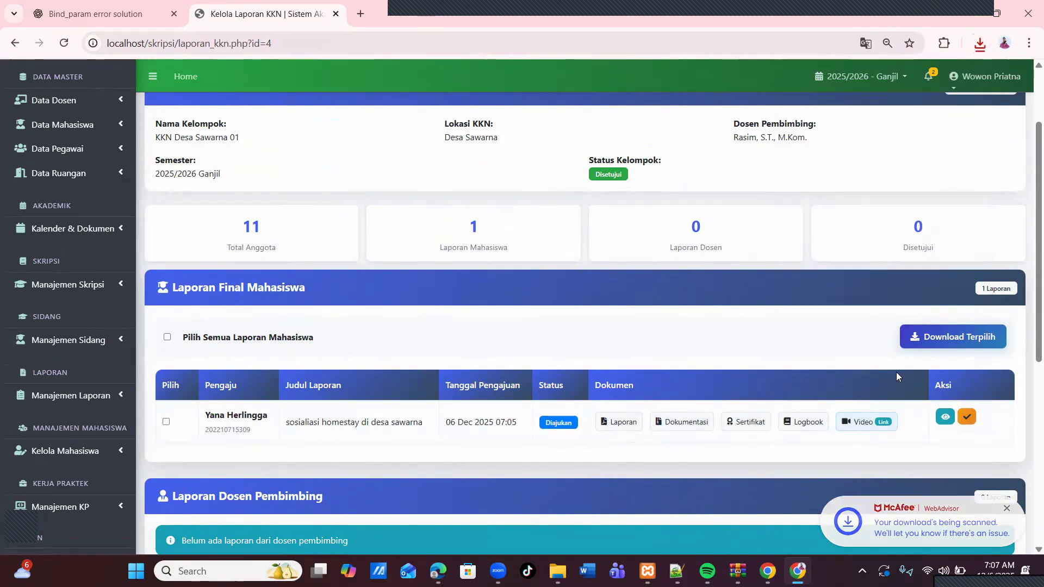
# Show the student report's full details and examine its Dokumen Lengkap and Informasi Tambahan sections.
pyautogui.scroll(-1, 1001, 321)
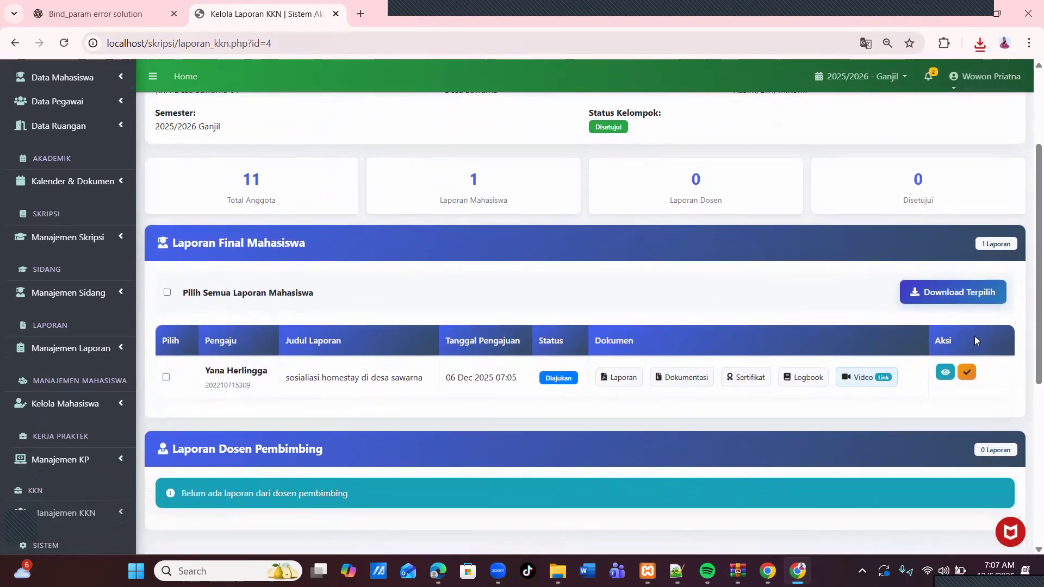
pyautogui.click(946, 369)
pyautogui.scroll(-5, 1029, 325)
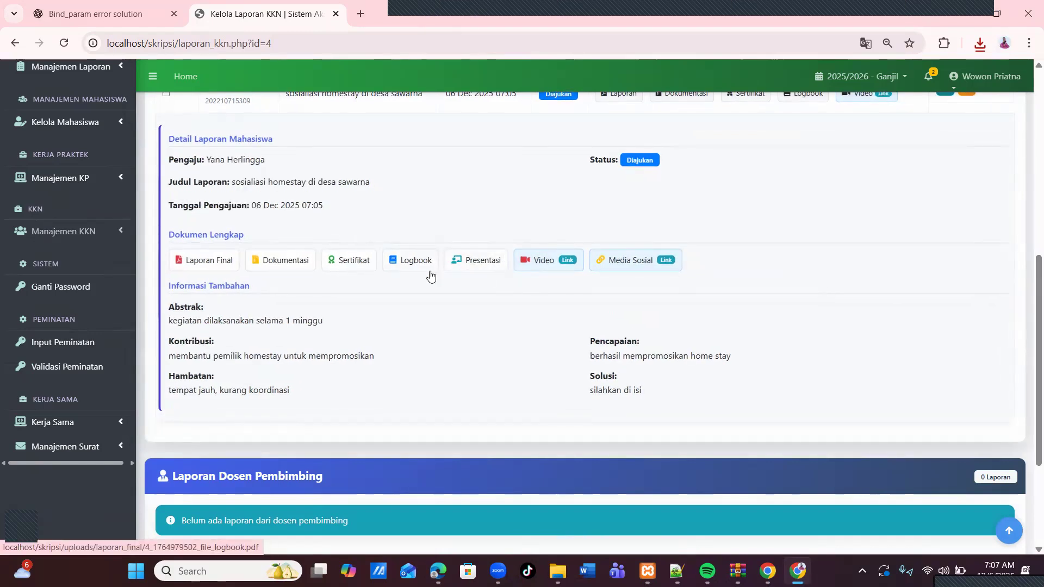
# Select all student reports with the Pilih Semua Laporan Mahasiswa option.
pyautogui.moveTo(1033, 299); pyautogui.dragTo(1028, 172)
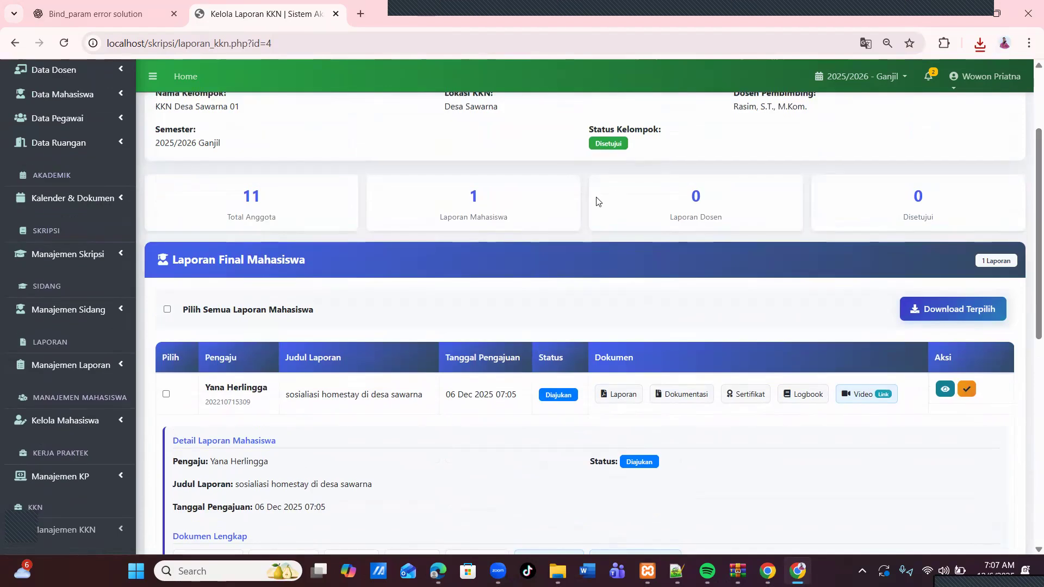
pyautogui.click(166, 308)
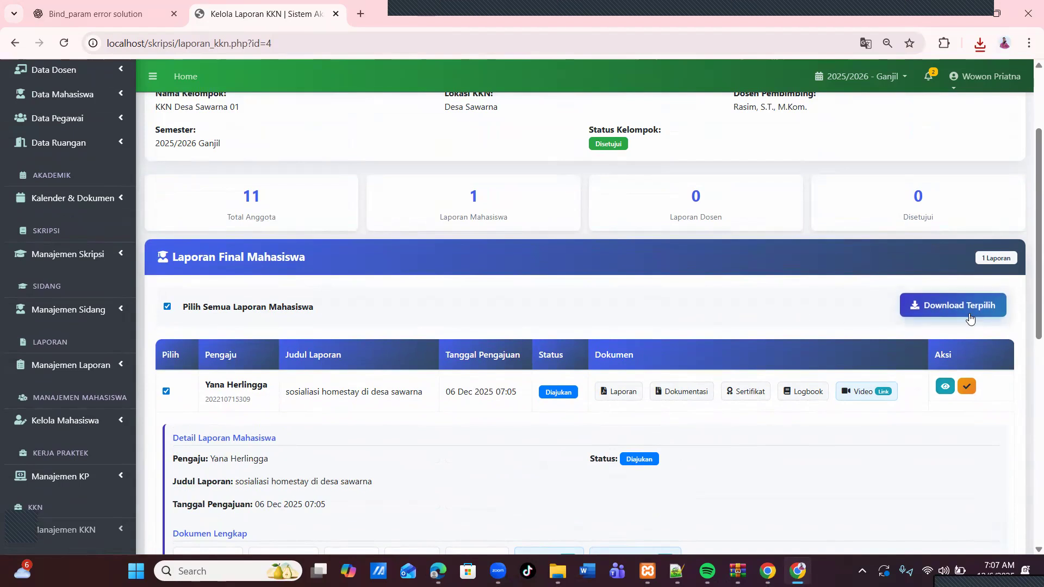
pyautogui.scroll(-3, 1029, 407)
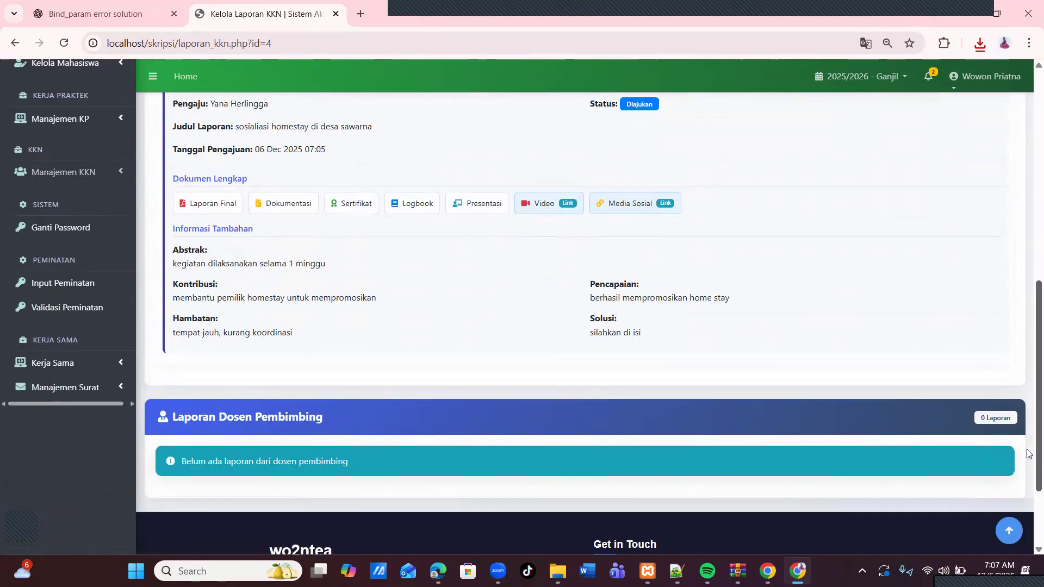
# Validate the student report with Status Validasi Disetujui, save and confirm the approval, and check the updated report list.
pyautogui.scroll(3, 1029, 382)
pyautogui.scroll(1, 1029, 382)
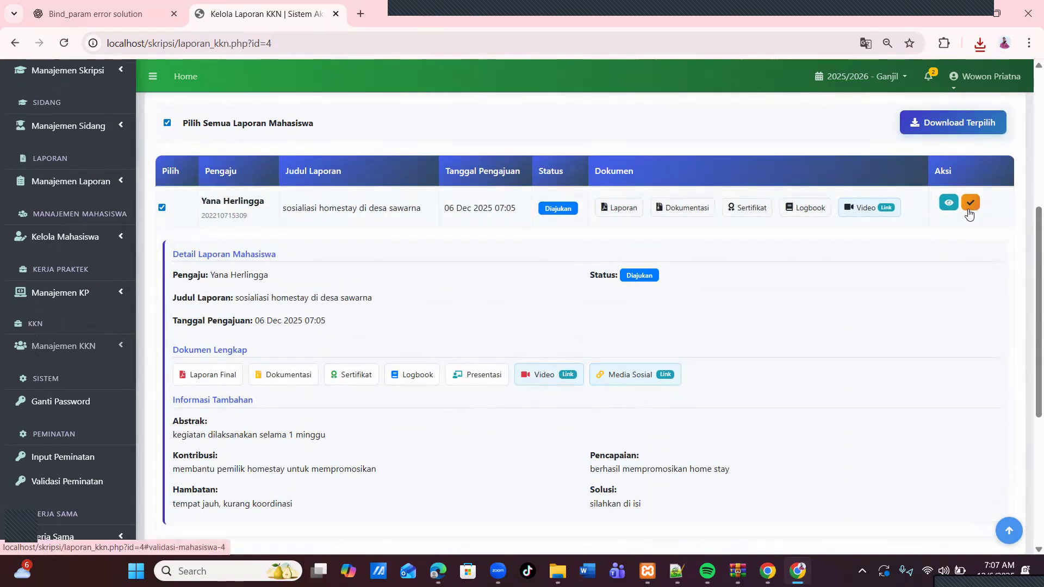
pyautogui.scroll(-1, 1029, 222)
pyautogui.scroll(-6, 1029, 221)
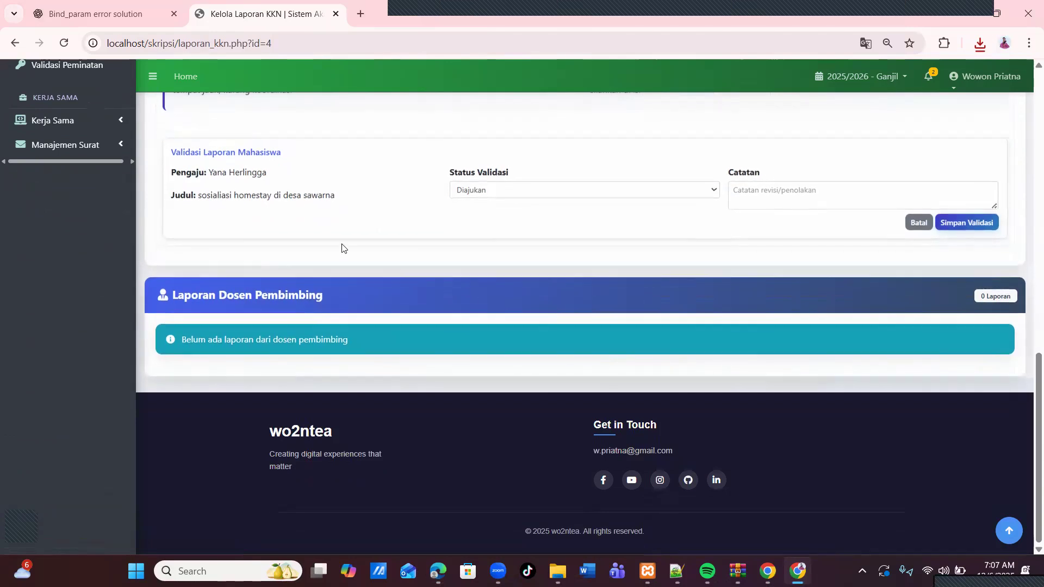
pyautogui.click(505, 192)
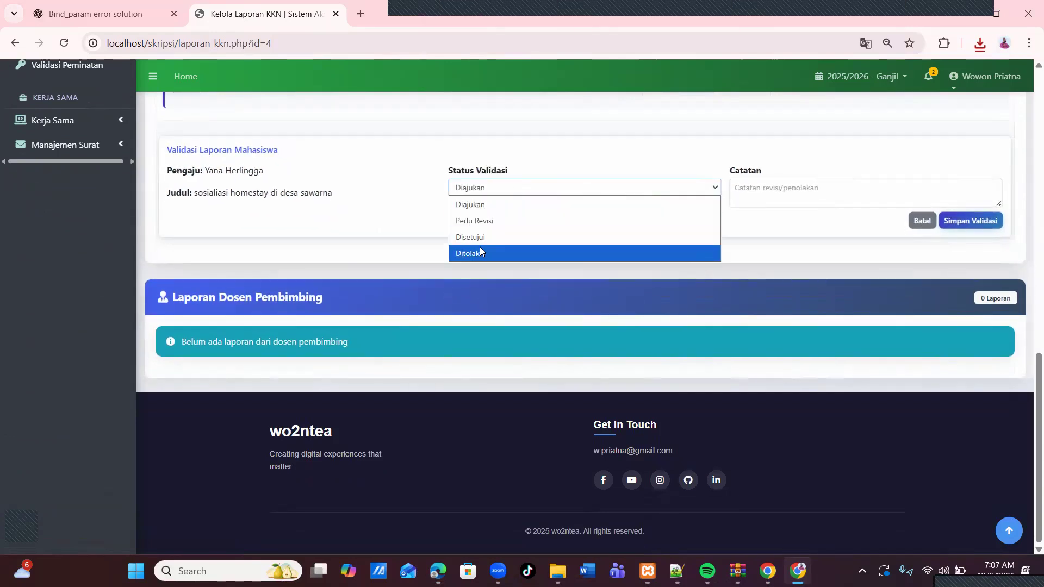
pyautogui.click(508, 239)
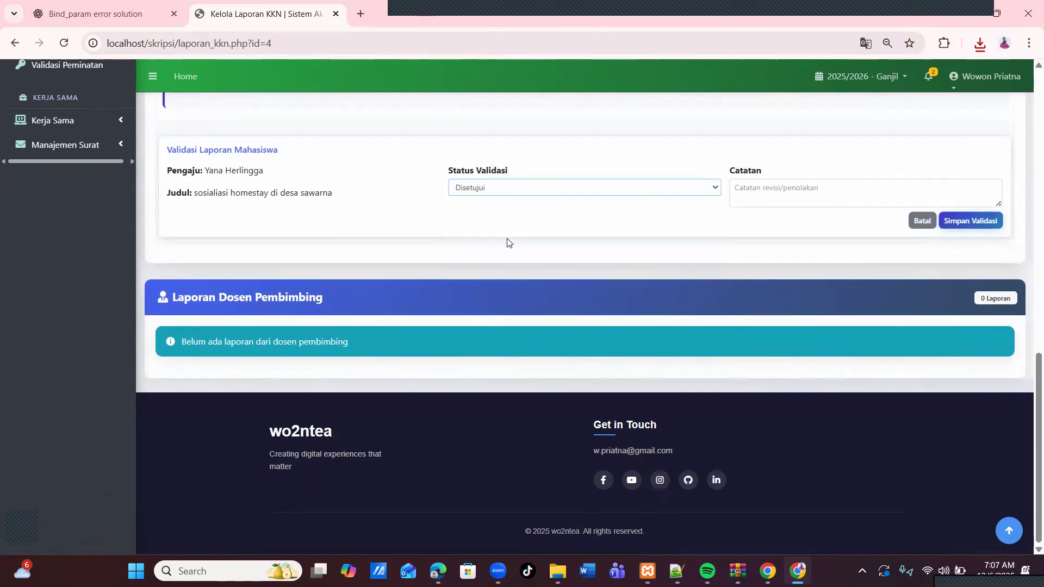
pyautogui.click(987, 221)
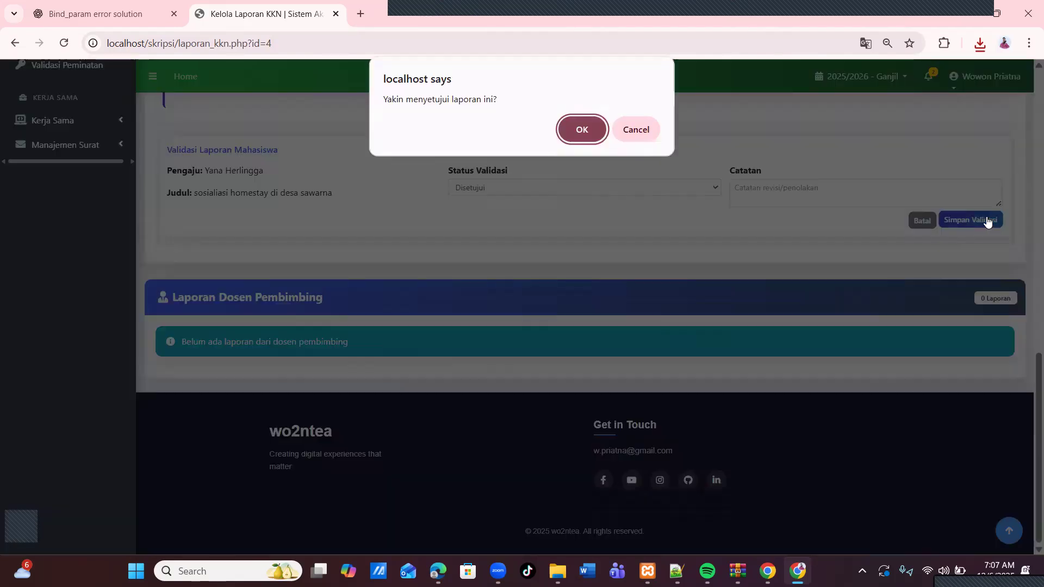
pyautogui.click(570, 130)
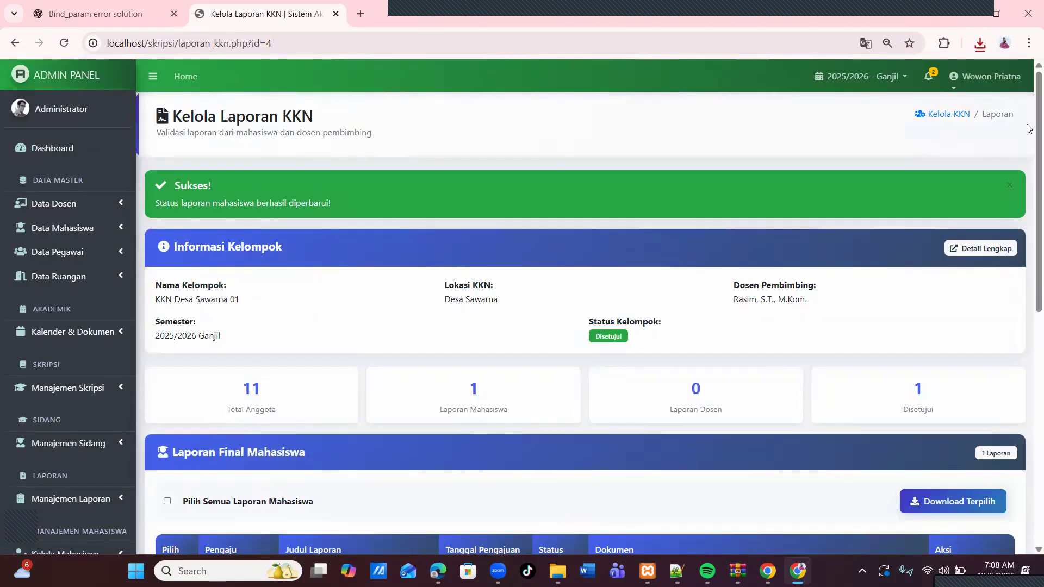
pyautogui.scroll(-5, 1029, 147)
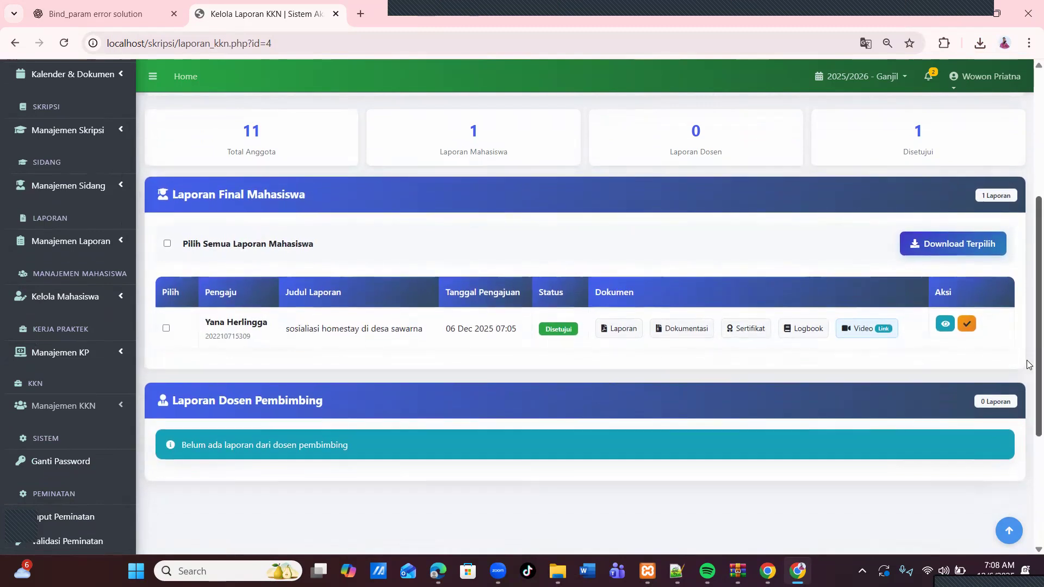
pyautogui.scroll(-4, 1028, 364)
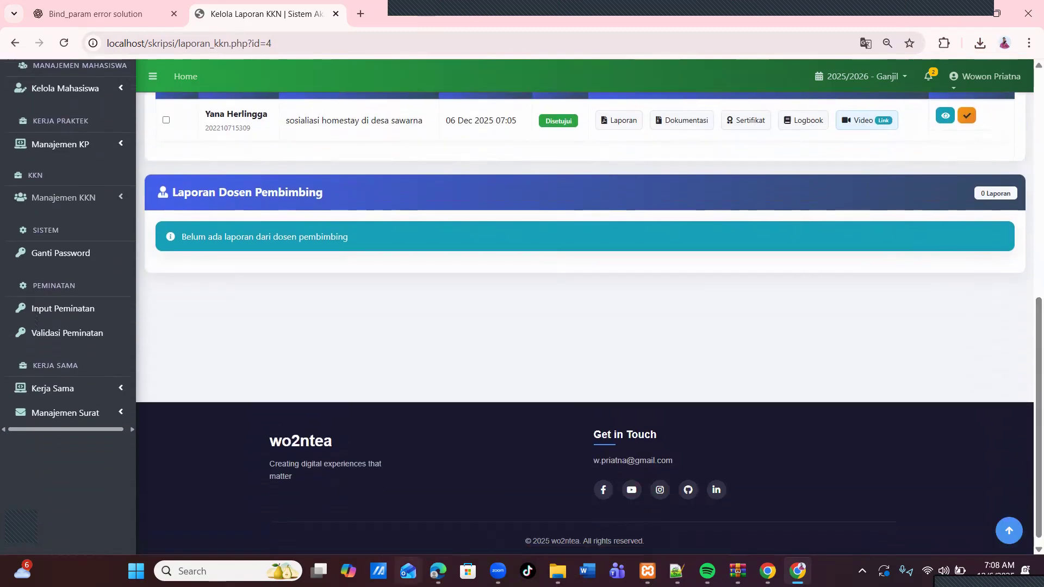
# Switch to the lecturer's Laporan KKN page in Microsoft Edge, reload it and dismiss the translation offer.
pyautogui.moveTo(437, 571)
pyautogui.click(435, 513)
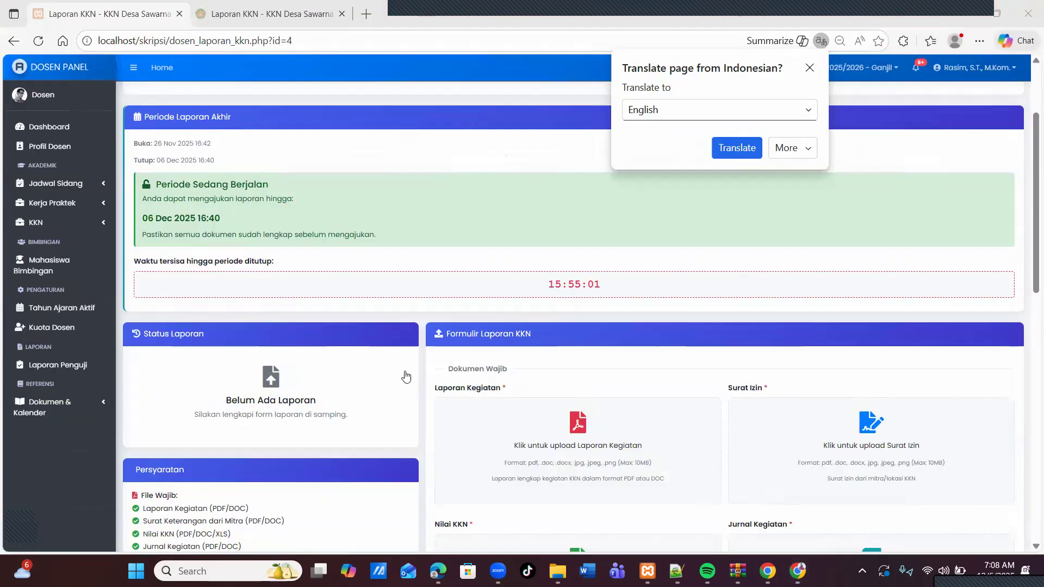
pyautogui.click(38, 48)
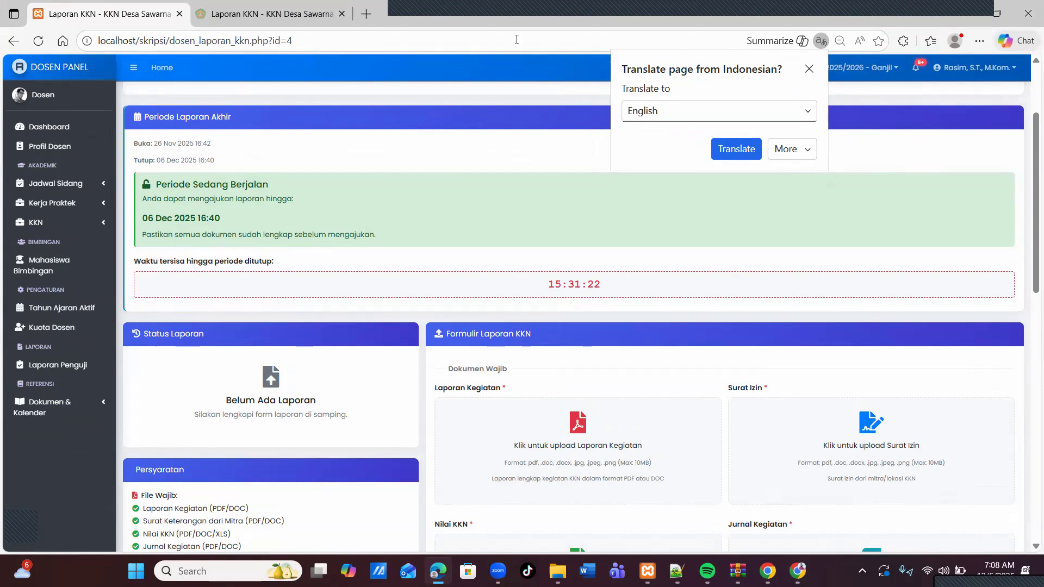
pyautogui.click(809, 69)
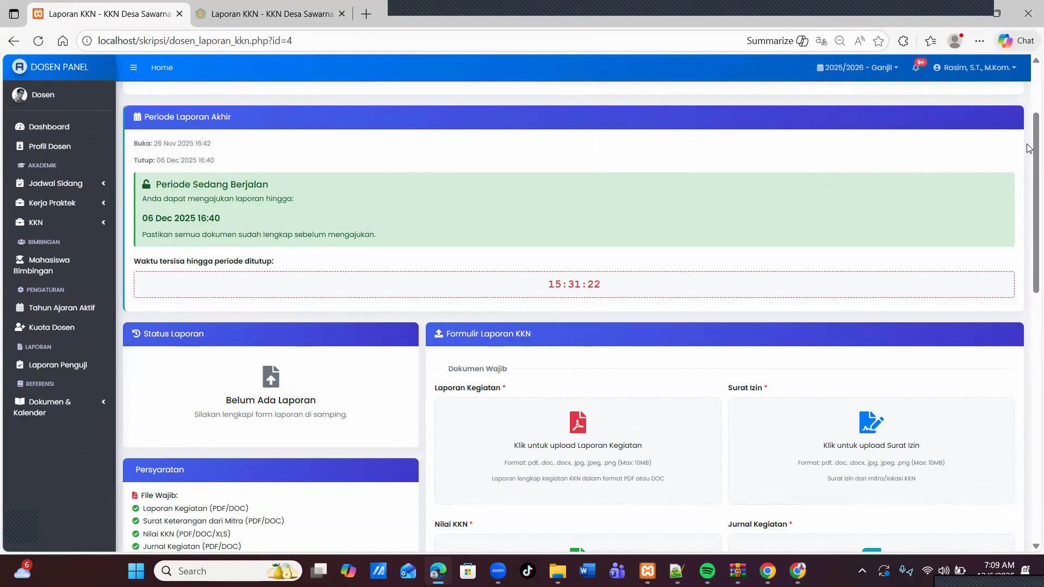
# Examine the lecturer's Formulir Laporan KKN, including the required document uploads and the Dokumentasi & Media link fields.
pyautogui.moveTo(1028, 148); pyautogui.dragTo(1027, 217)
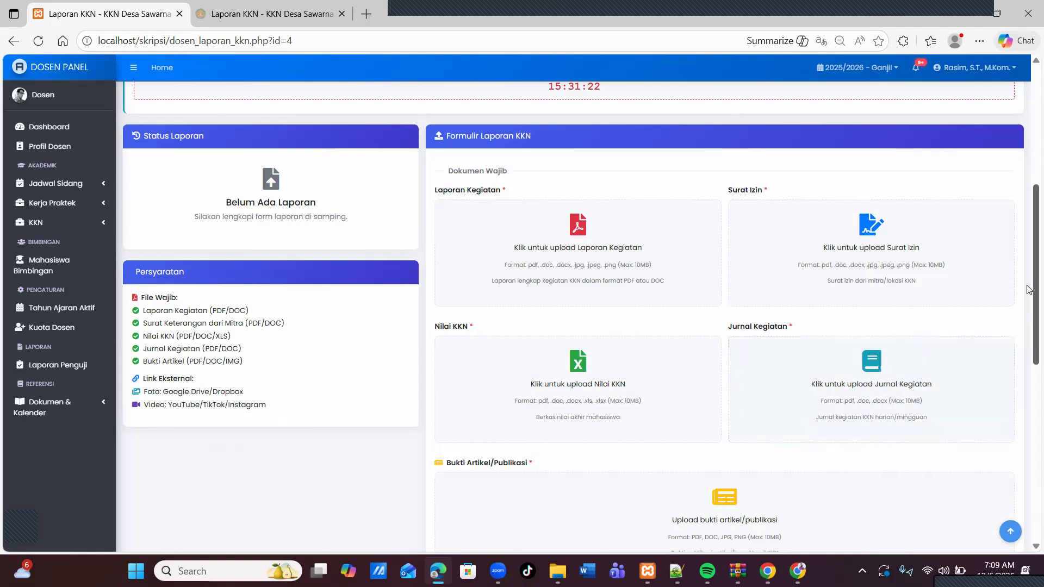
pyautogui.rightClick(1028, 352)
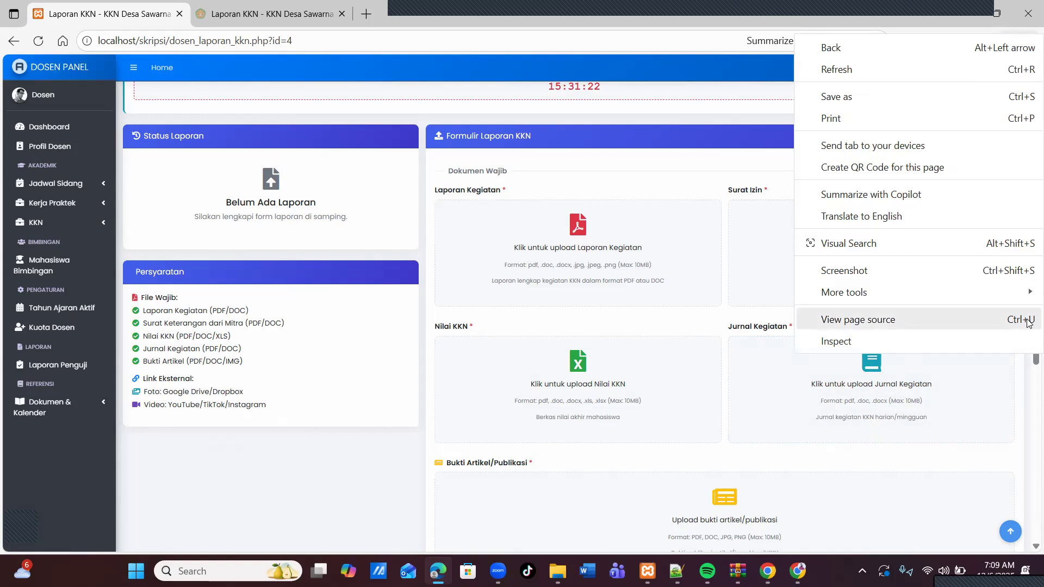
pyautogui.click(1028, 368)
pyautogui.scroll(-3, 1028, 390)
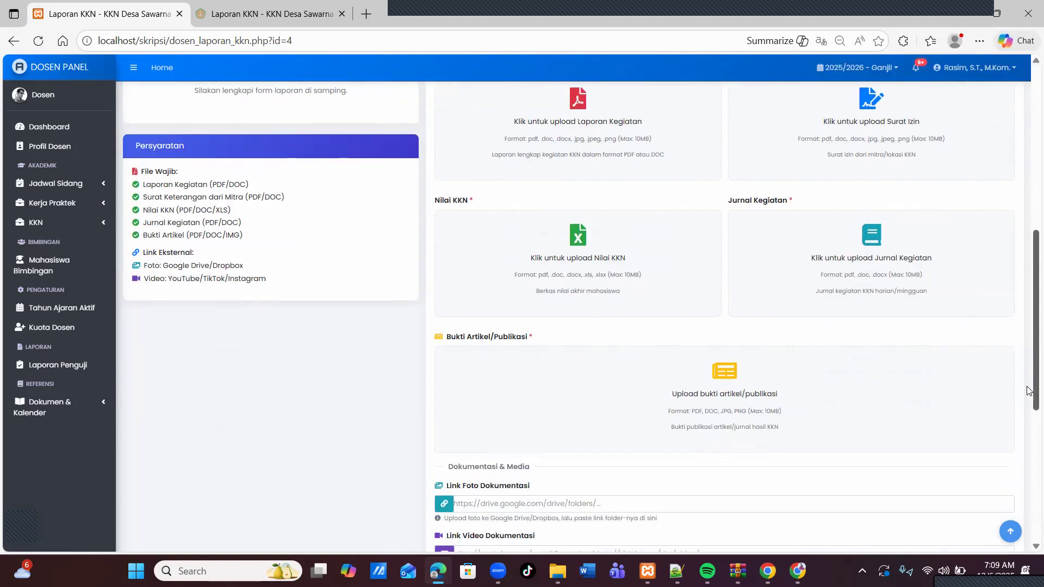
pyautogui.scroll(-2, 1028, 389)
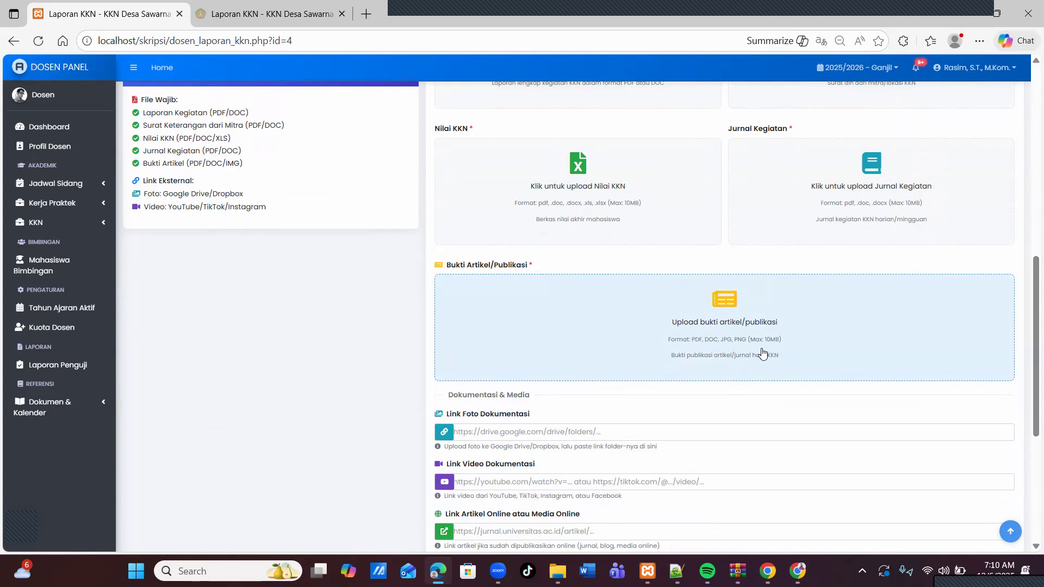
# Review the lecturer form's Link Foto, Link Video, Link Artikel and Catatan fields, and the Periode Laporan Akhir section.
pyautogui.scroll(-3, 1028, 359)
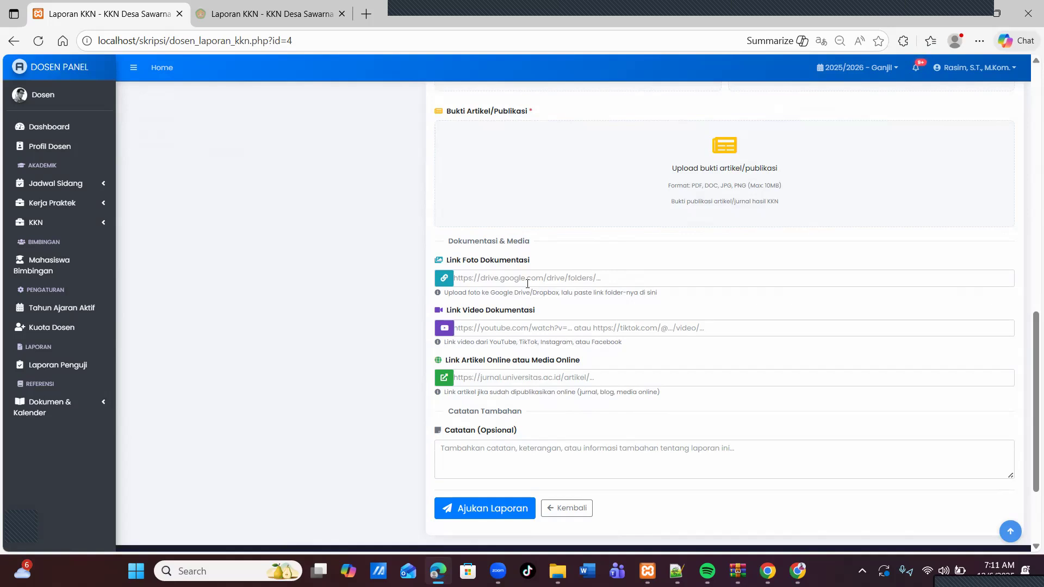
pyautogui.click(503, 332)
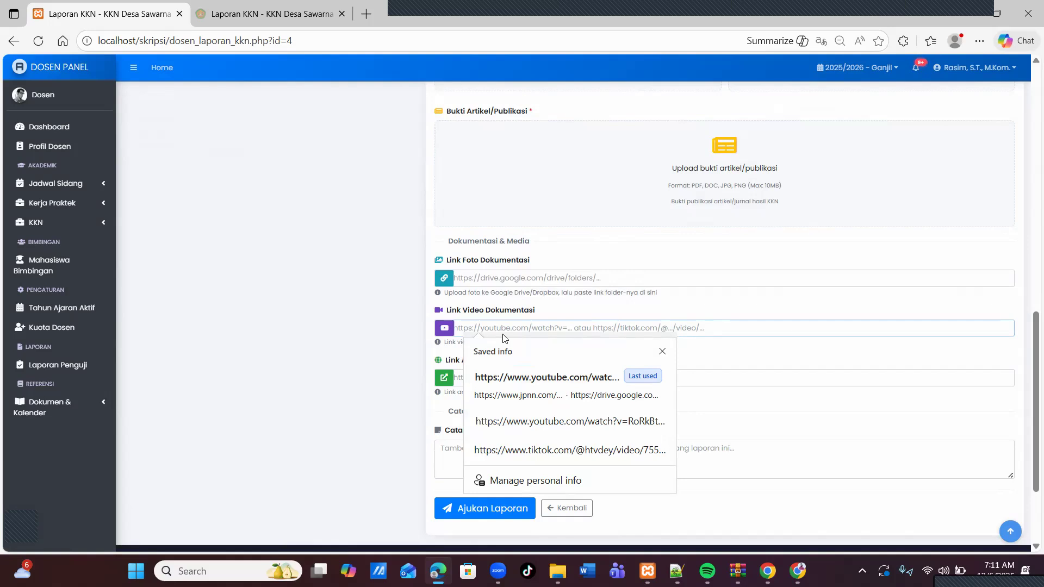
pyautogui.click(399, 341)
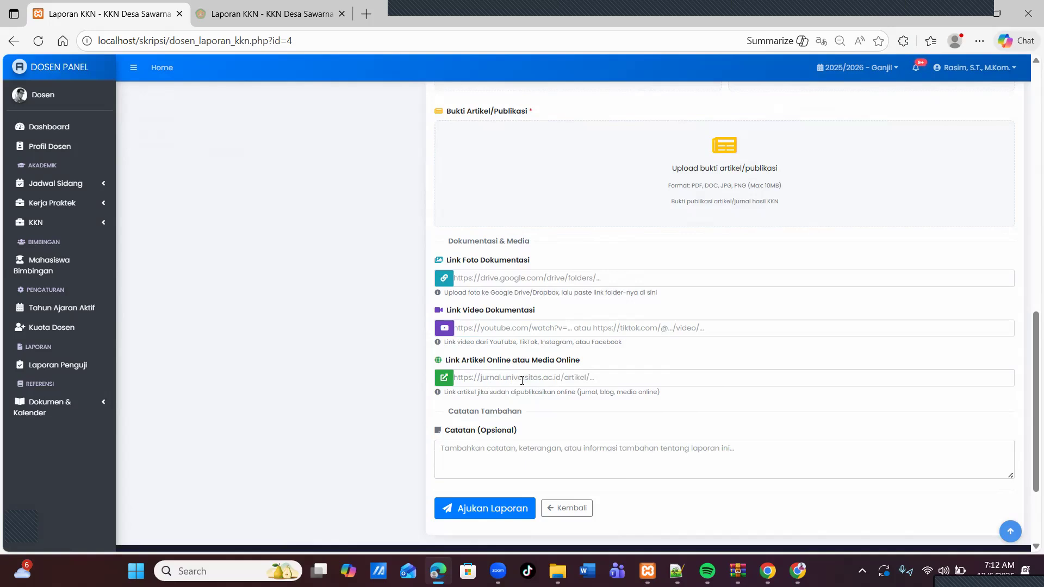
pyautogui.moveTo(1030, 363); pyautogui.dragTo(1029, 192)
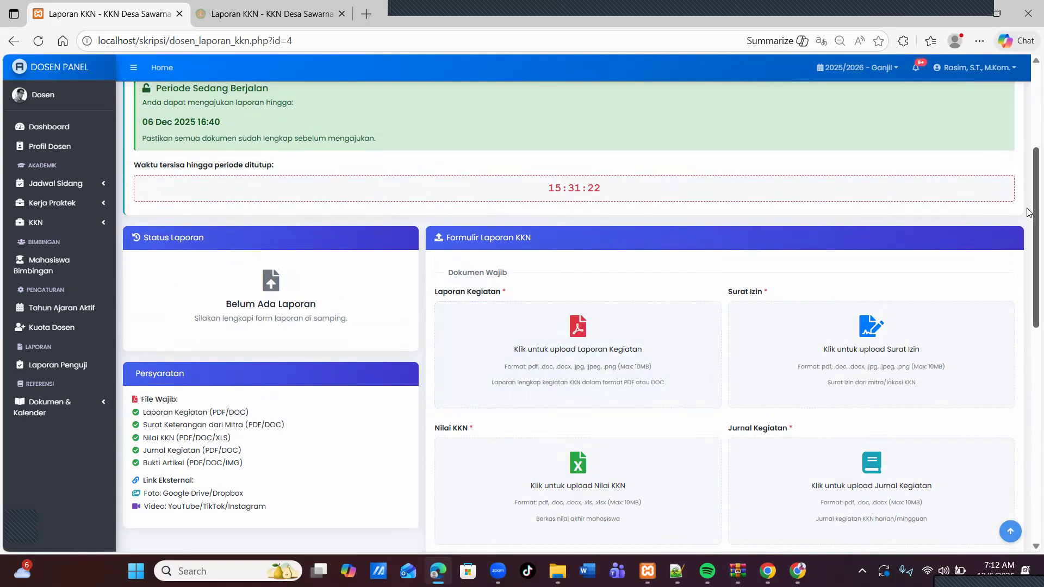
pyautogui.scroll(2, 430, 193)
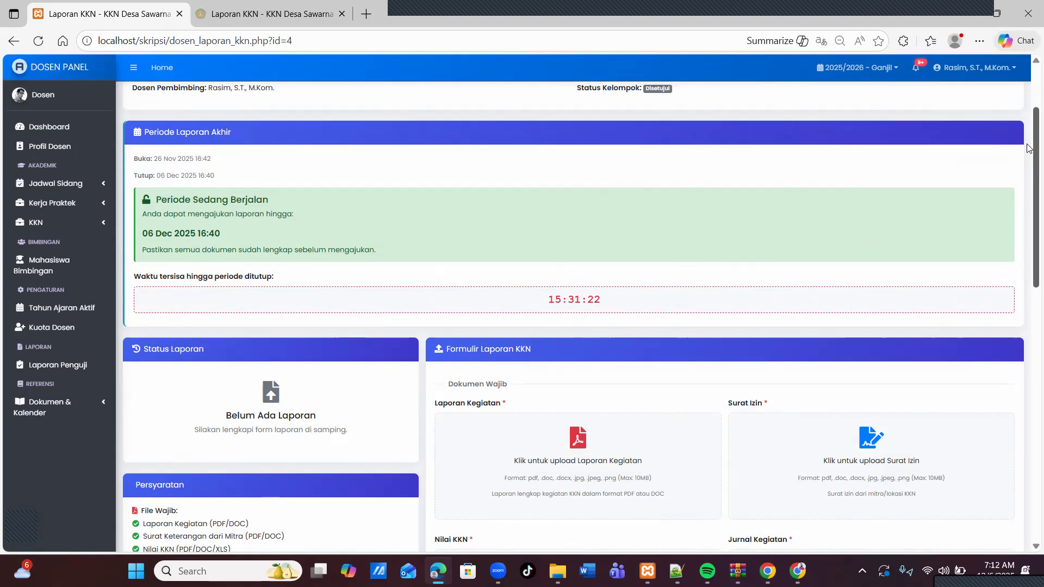
pyautogui.scroll(-1, 1028, 186)
pyautogui.scroll(-3, 1028, 186)
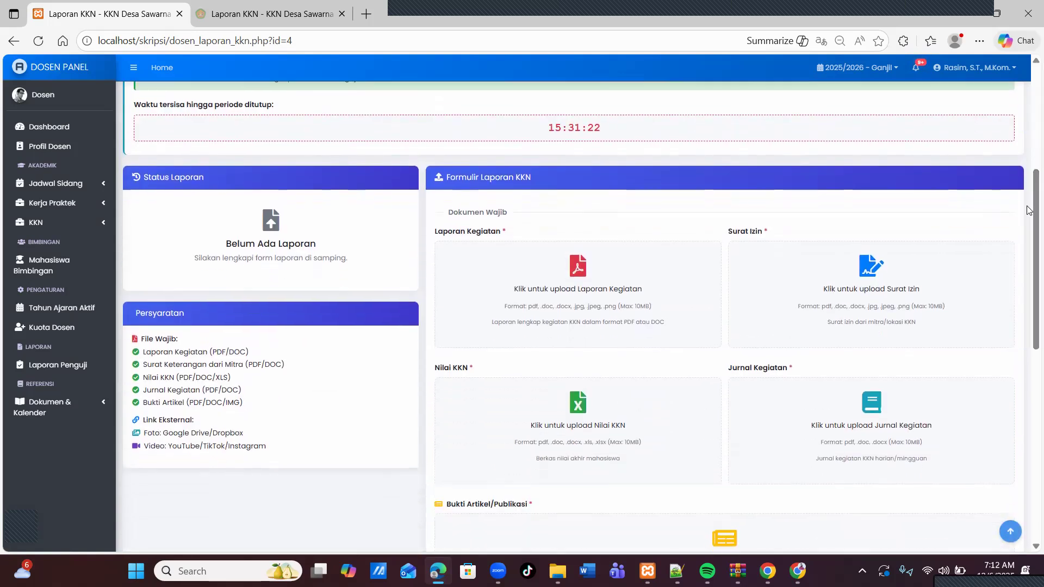
pyautogui.click(574, 283)
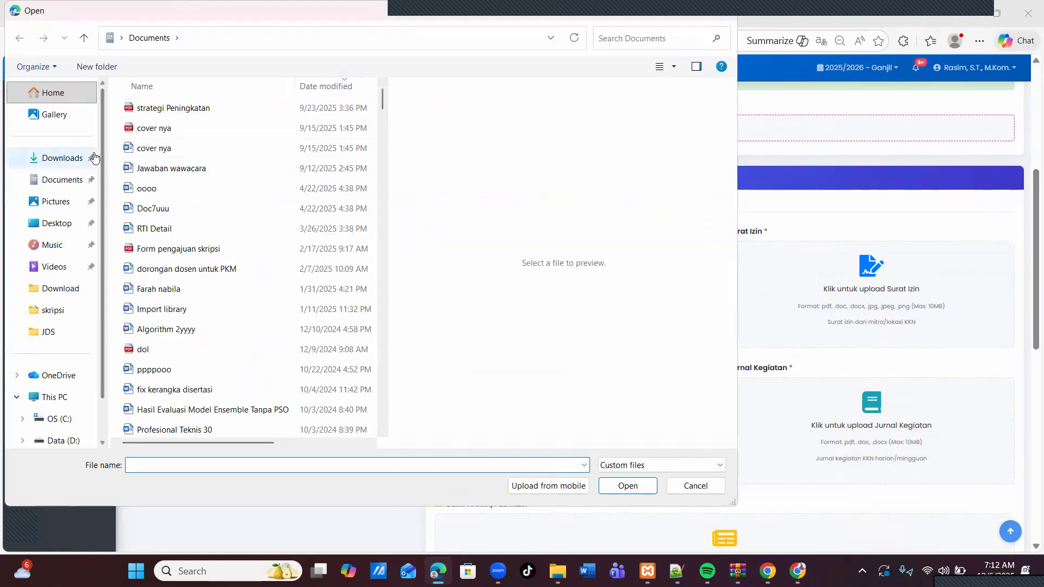
pyautogui.click(68, 159)
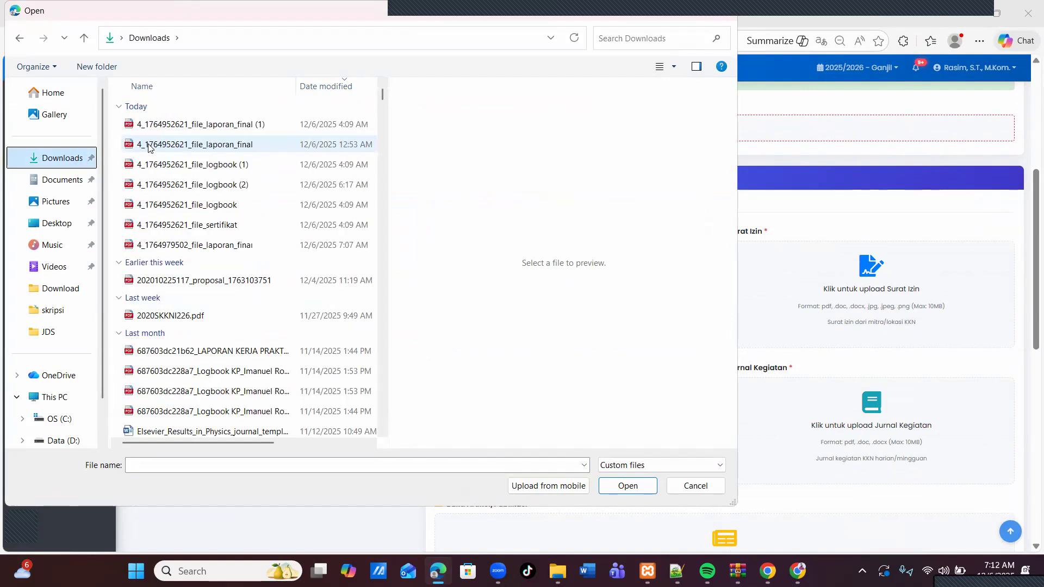
pyautogui.click(188, 125)
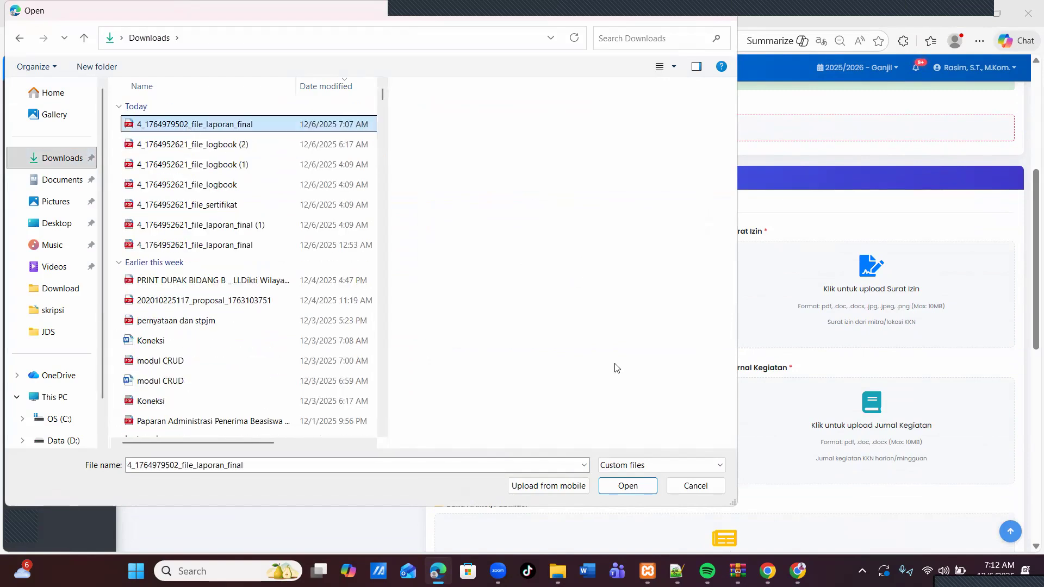
pyautogui.click(623, 486)
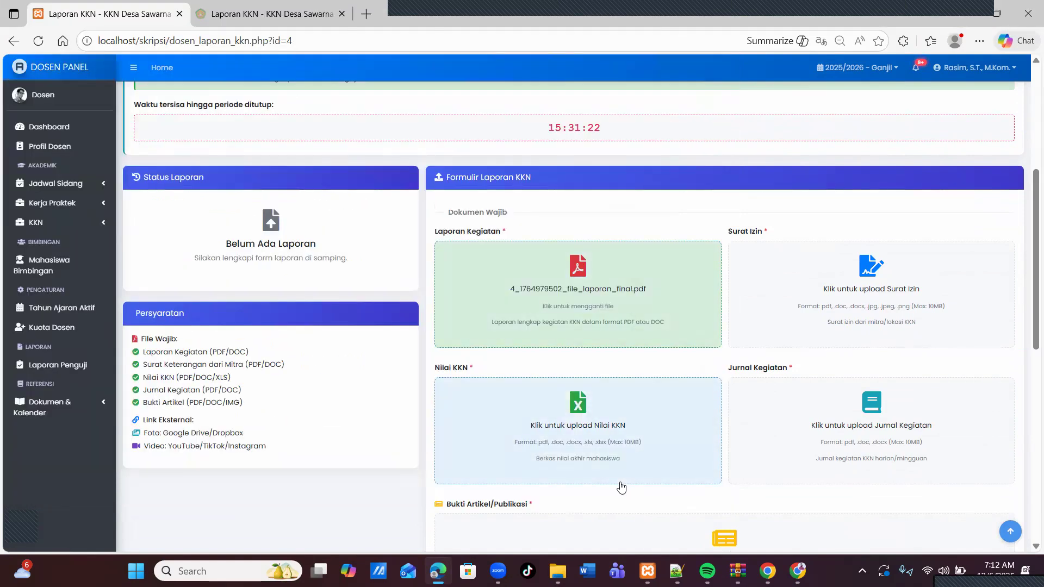
pyautogui.click(879, 292)
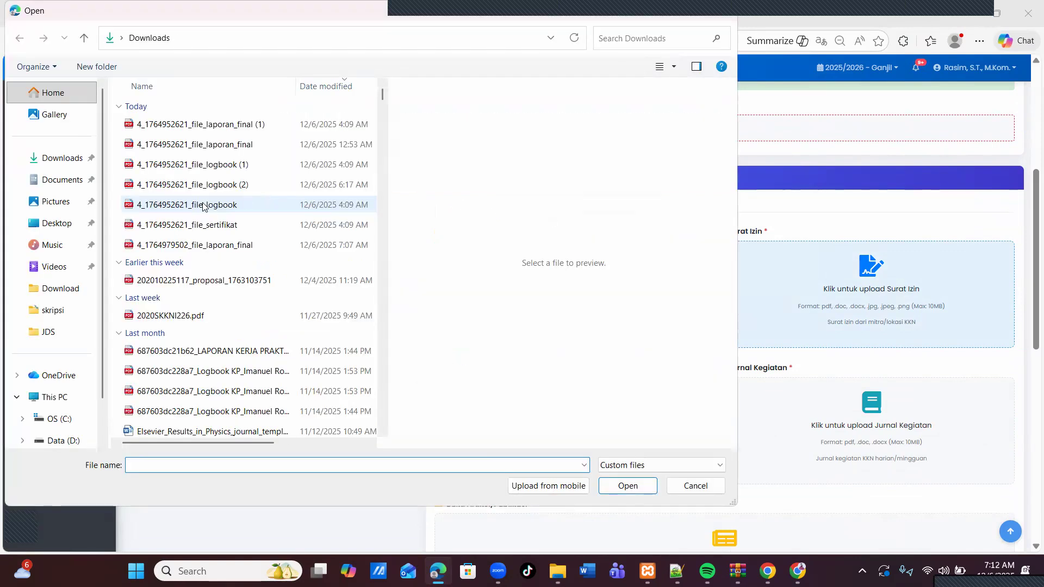
pyautogui.moveTo(228, 124); pyautogui.dragTo(398, 302)
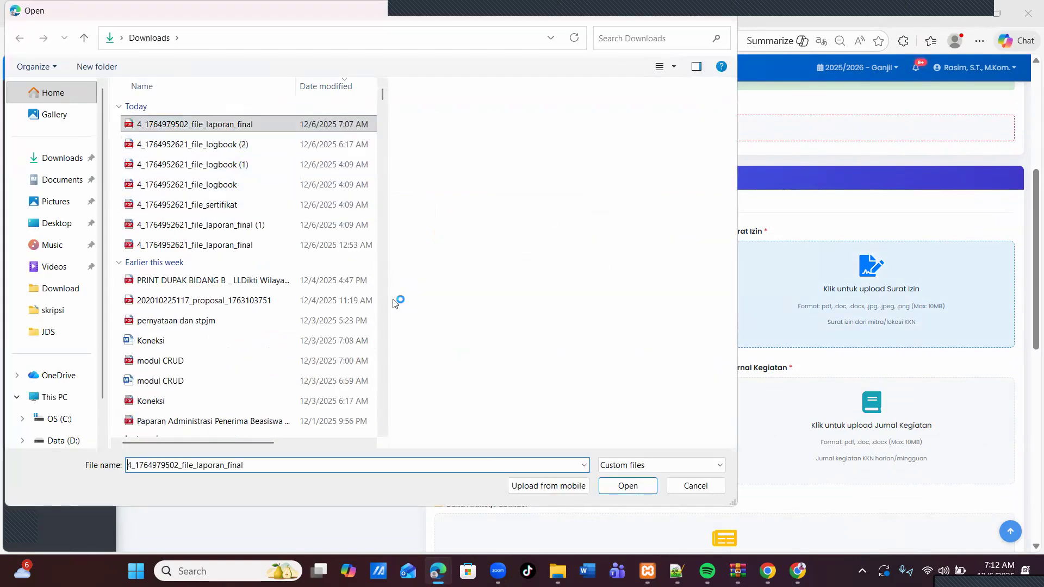
pyautogui.click(631, 489)
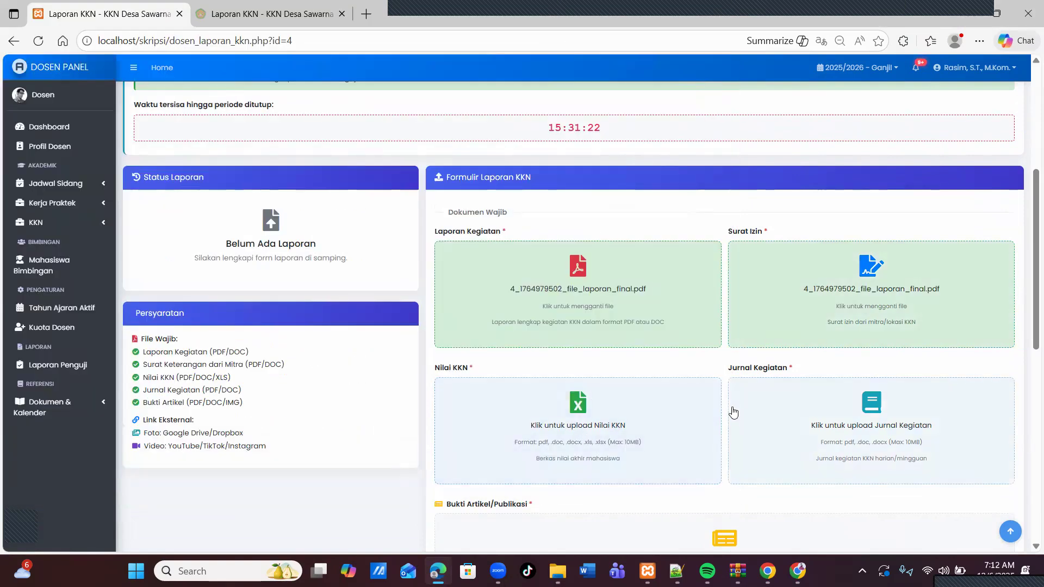
# Attach the Excel file laporan-penjualan-2025-10-22 (1).xlsx from Downloads as the Nilai KKN document.
pyautogui.click(593, 427)
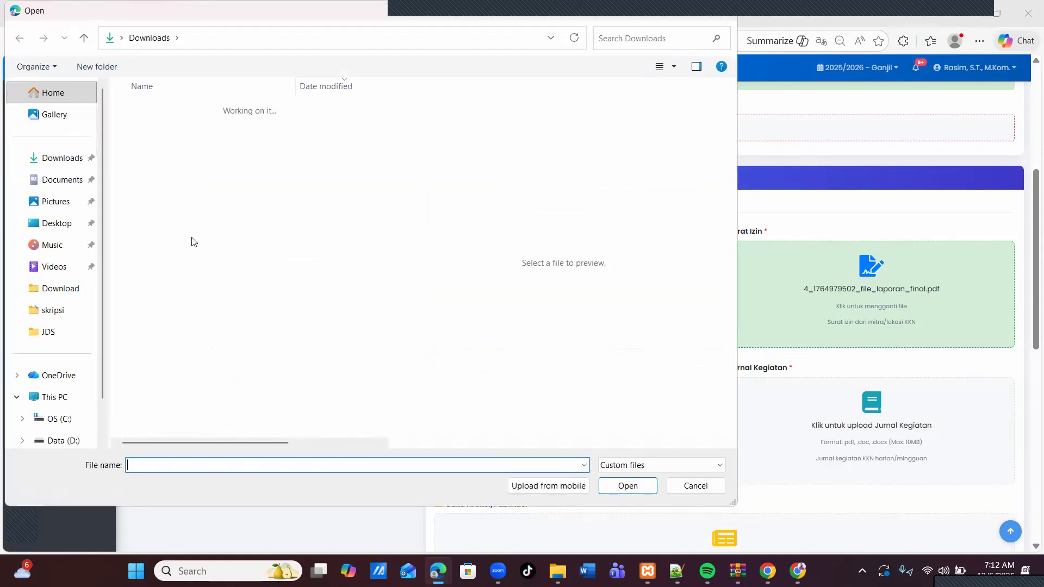
pyautogui.click(64, 160)
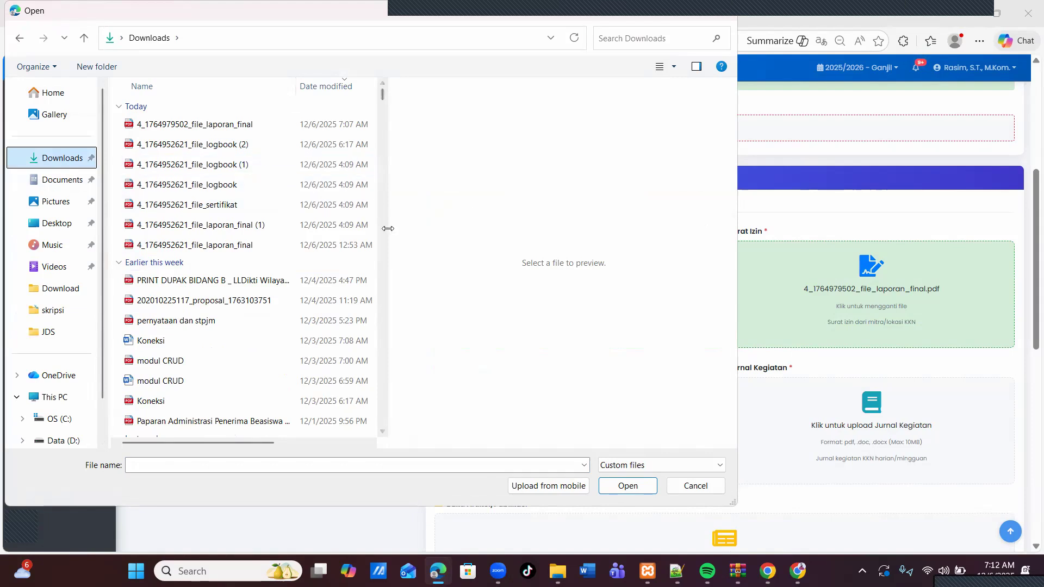
pyautogui.scroll(-5, 387, 241)
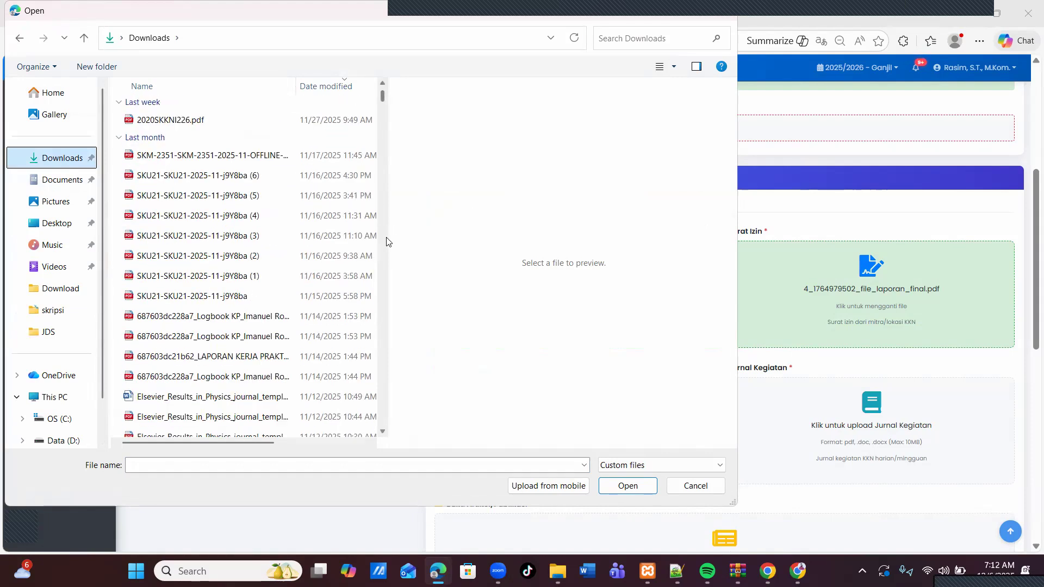
pyautogui.scroll(-5, 386, 242)
pyautogui.scroll(-5, 386, 242)
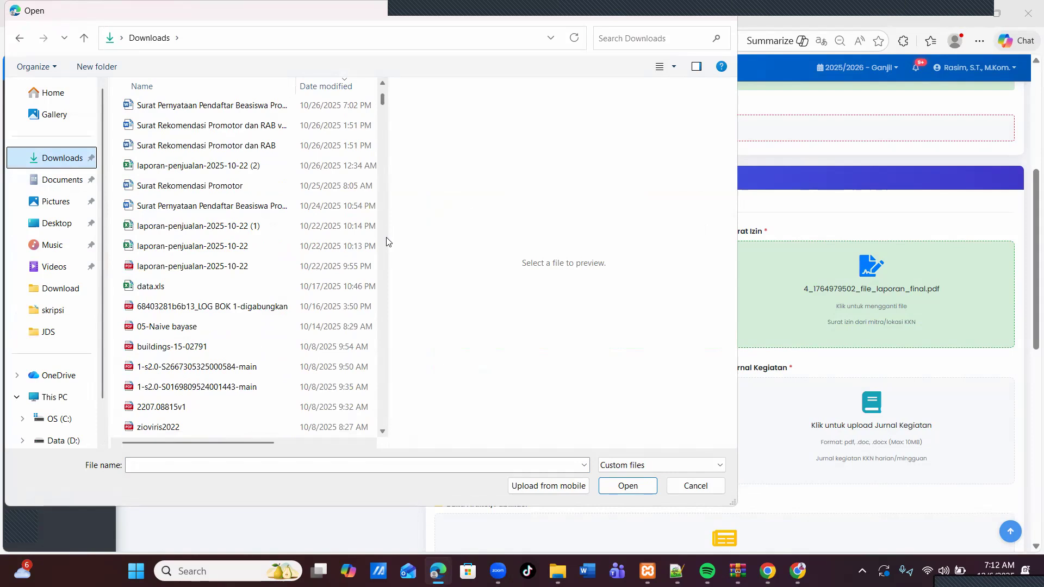
pyautogui.click(209, 231)
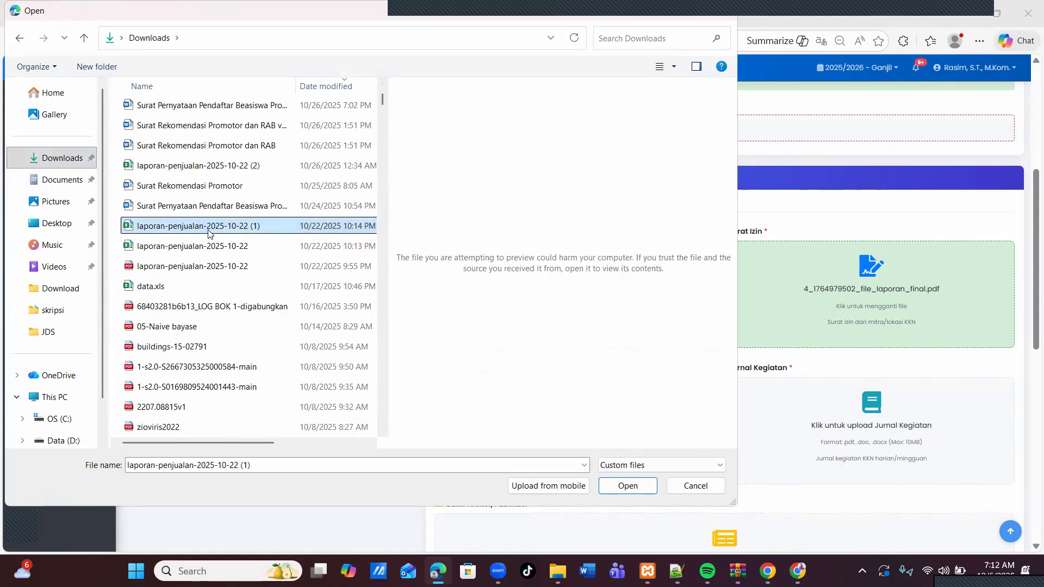
pyautogui.doubleClick(208, 230)
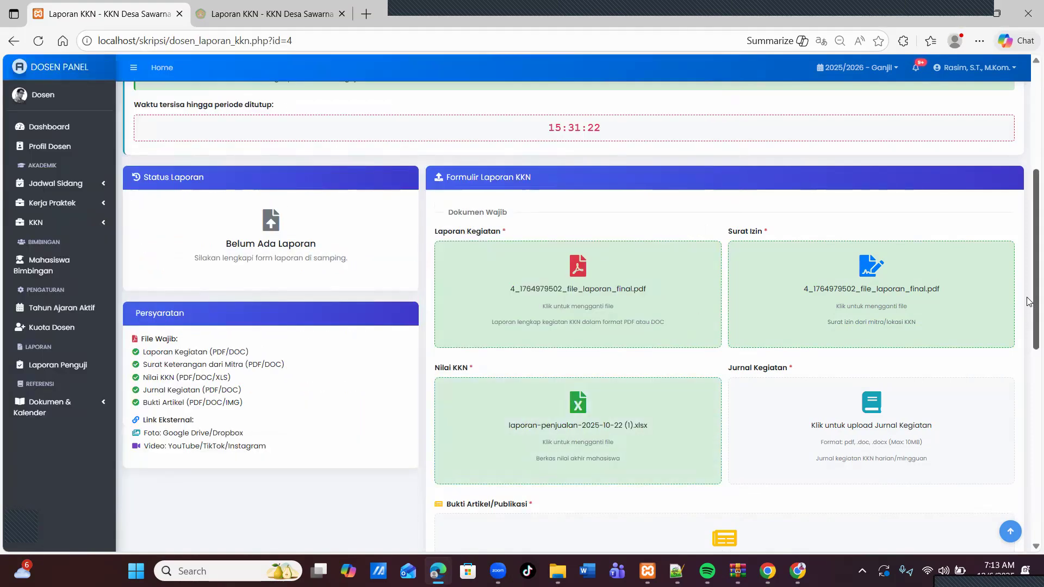
pyautogui.scroll(-2, 1006, 310)
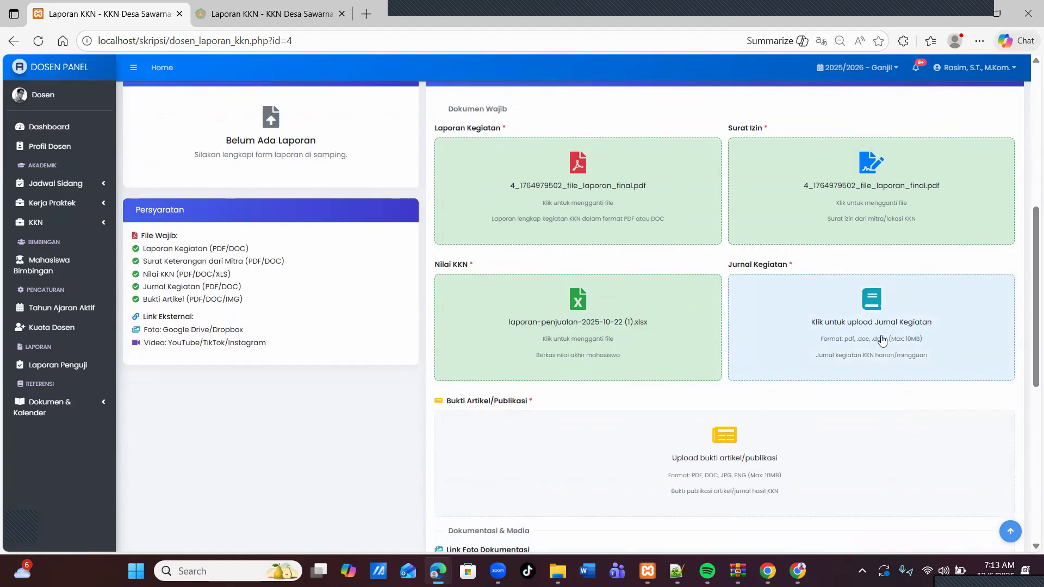
pyautogui.click(880, 335)
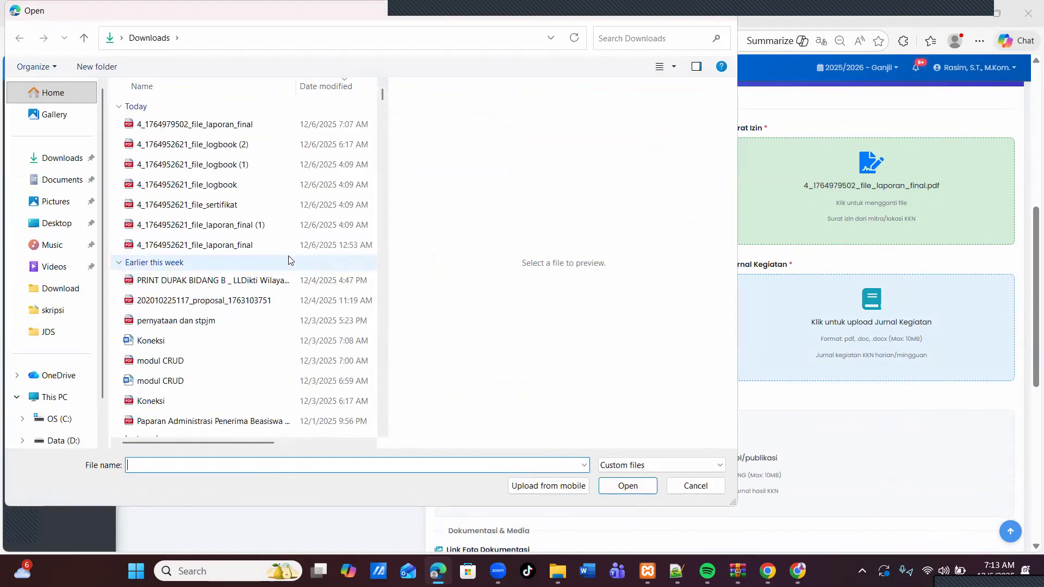
pyautogui.moveTo(205, 185); pyautogui.dragTo(435, 307)
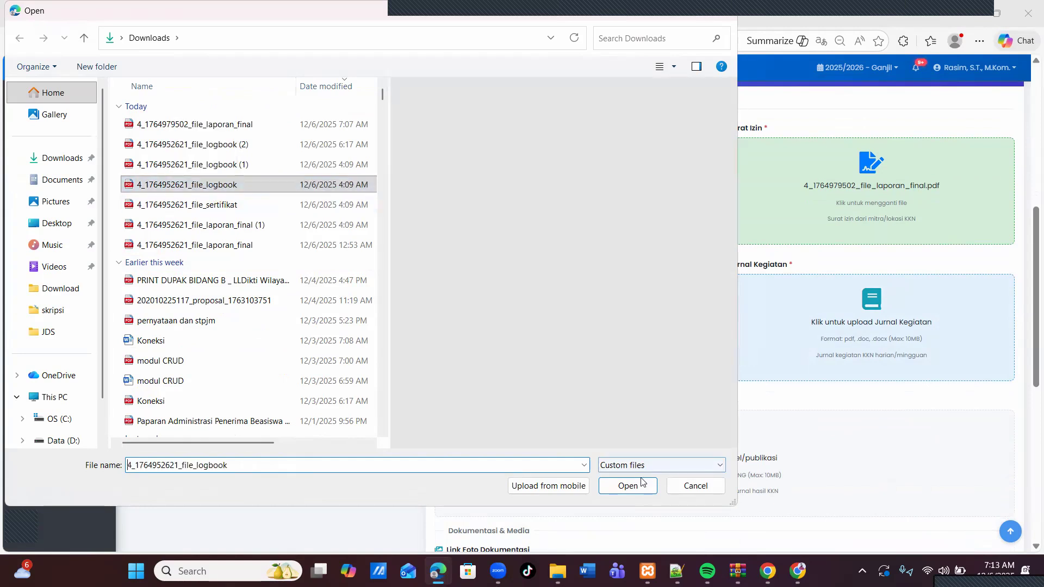
pyautogui.click(640, 484)
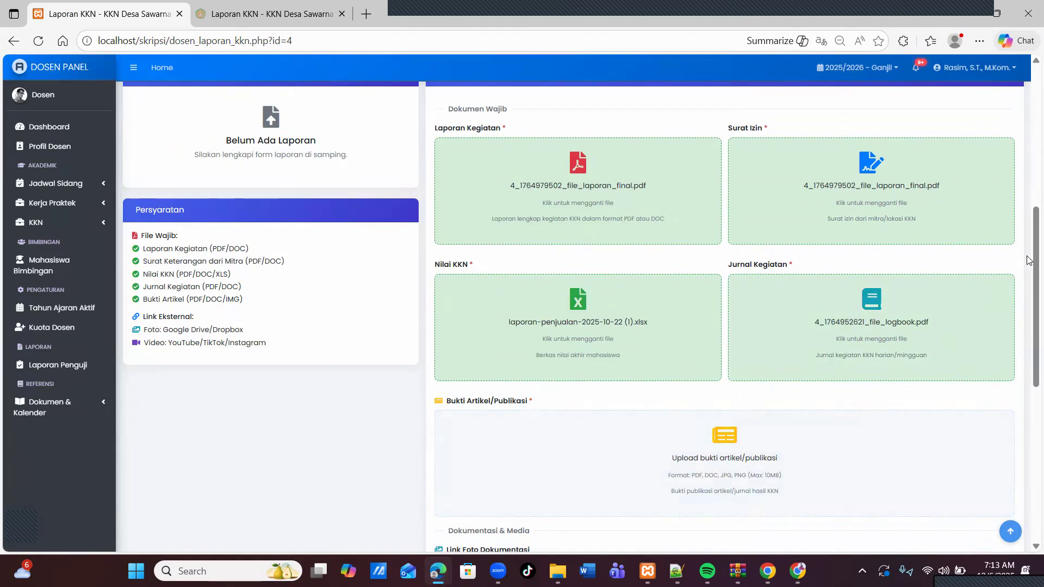
pyautogui.scroll(-3, 1031, 263)
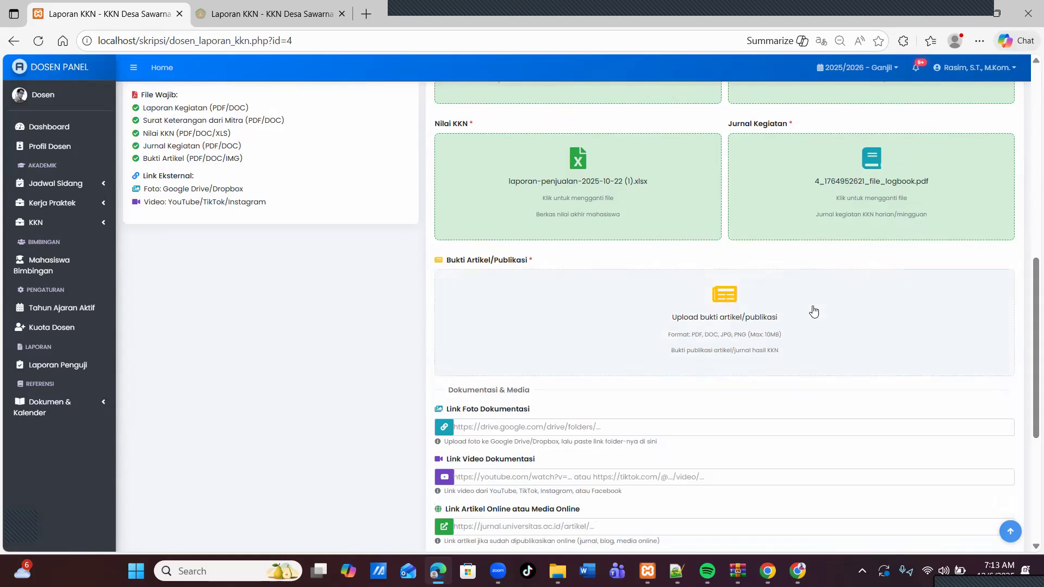
pyautogui.click(722, 322)
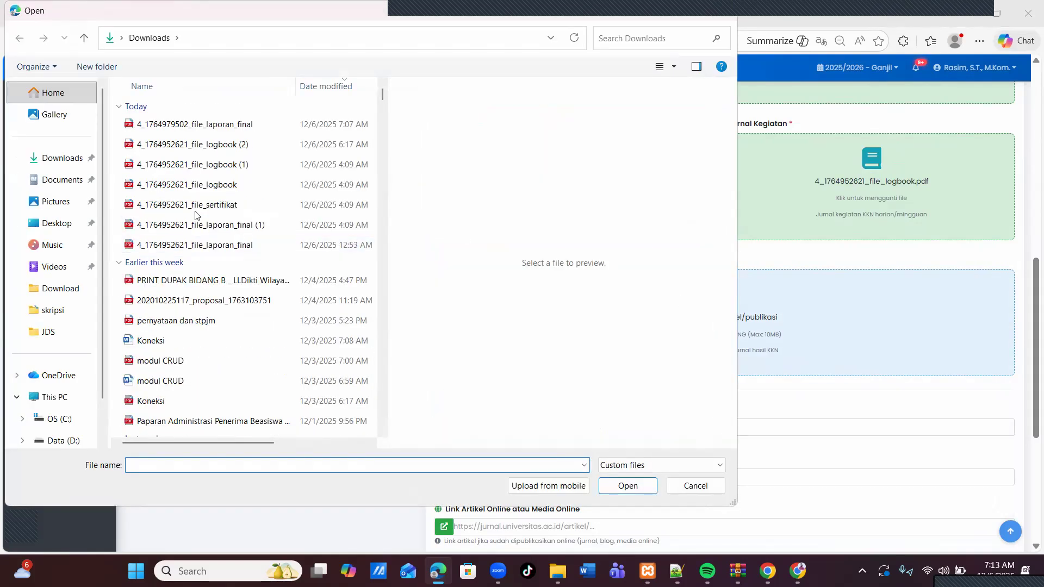
pyautogui.click(206, 152)
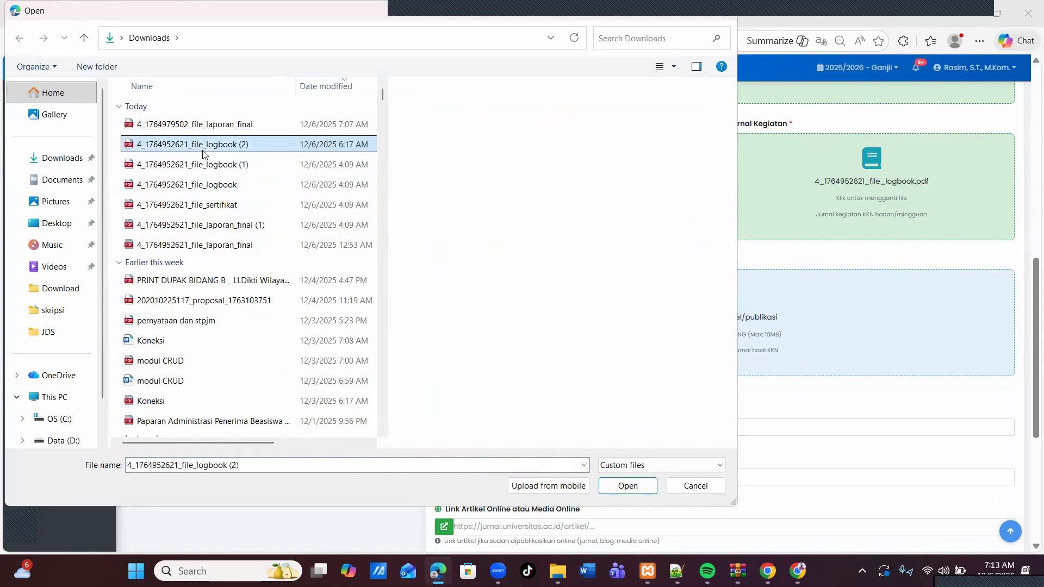
pyautogui.click(628, 485)
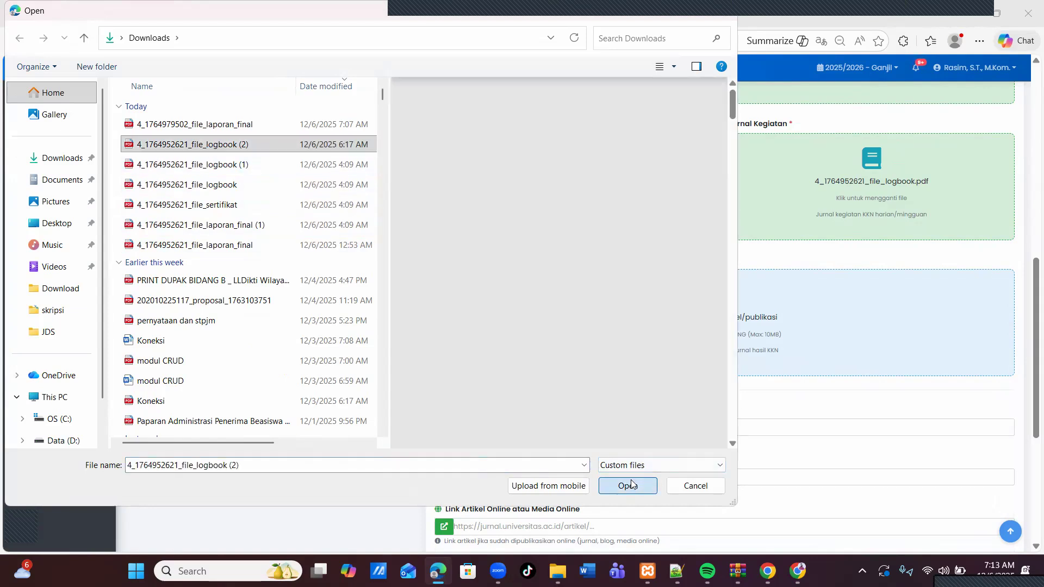
# Fill the photo, video and article links with the last-used saved Google Drive, YouTube and jpnn.com URLs, and submit the report.
pyautogui.scroll(-3, 1029, 289)
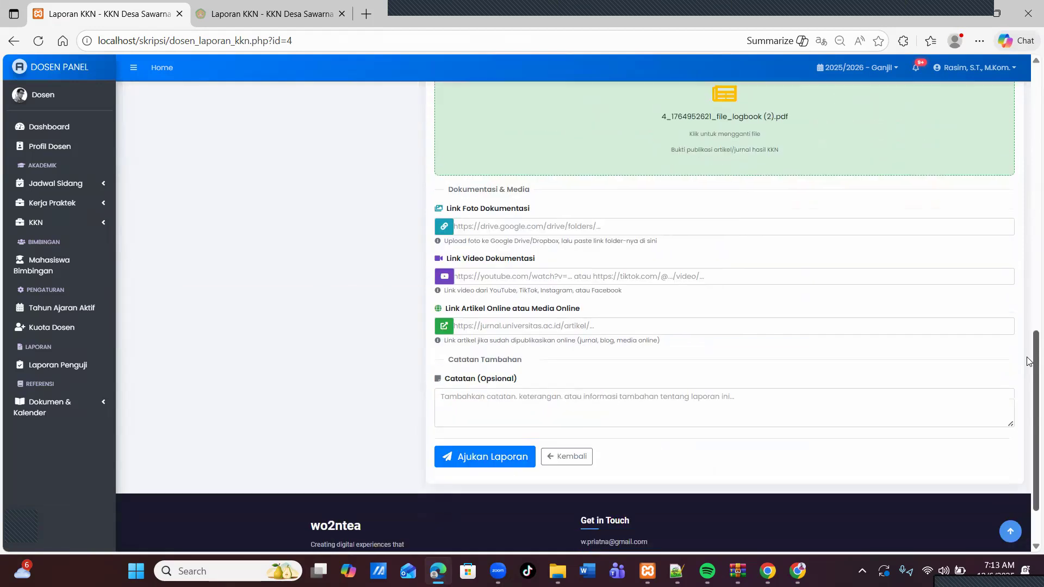
pyautogui.click(525, 225)
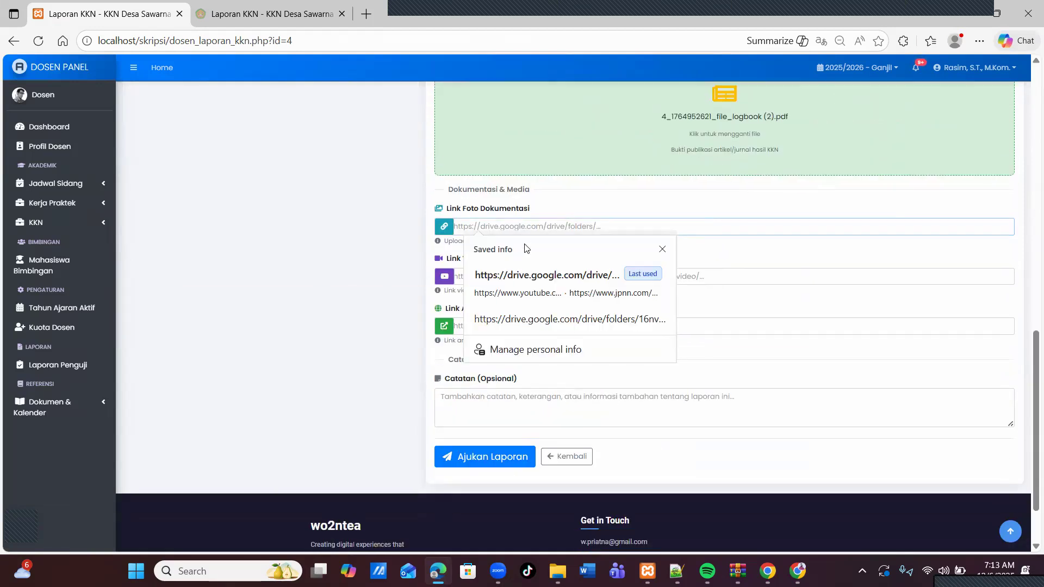
pyautogui.click(543, 276)
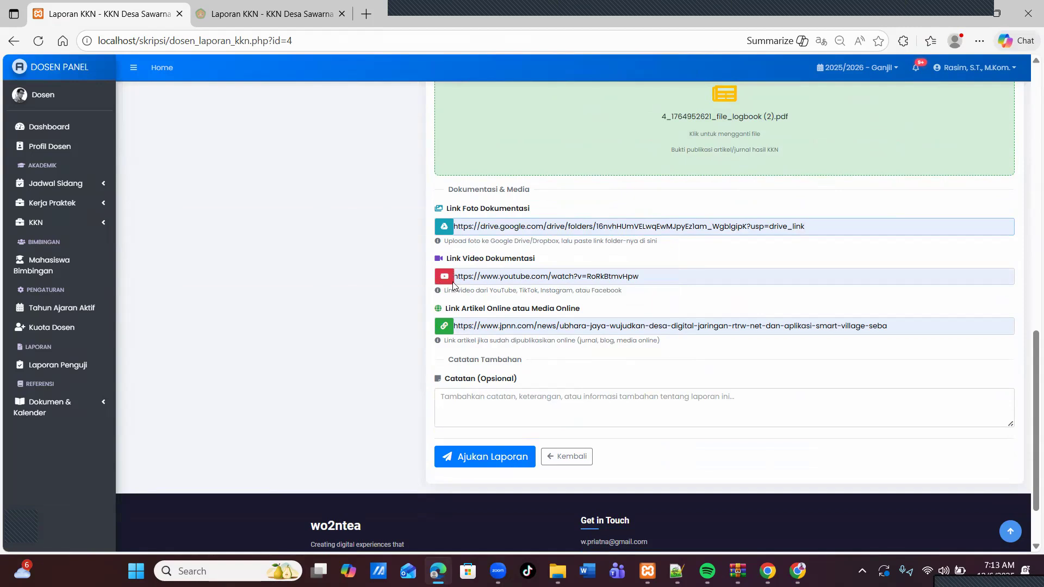
pyautogui.click(503, 328)
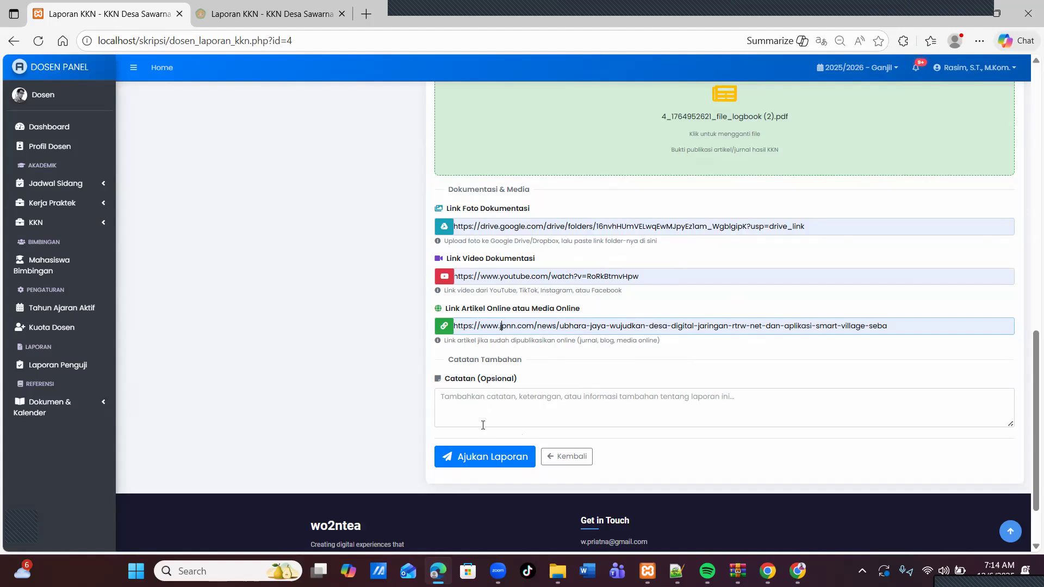
pyautogui.click(487, 455)
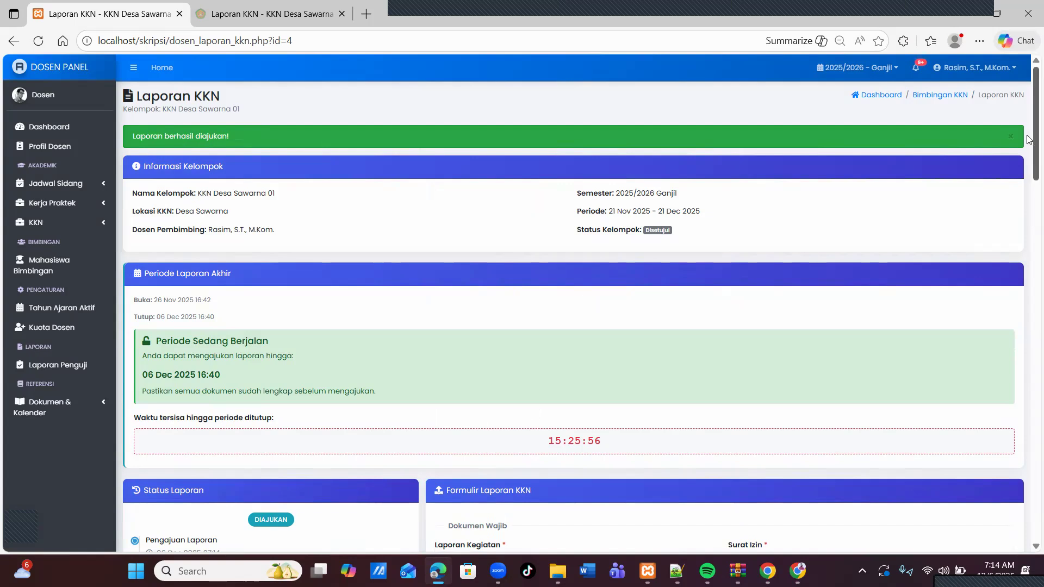
# Check the submitted report's uploaded files and the documents and external links in the Arsip Laporan section.
pyautogui.moveTo(1029, 132); pyautogui.dragTo(1029, 239)
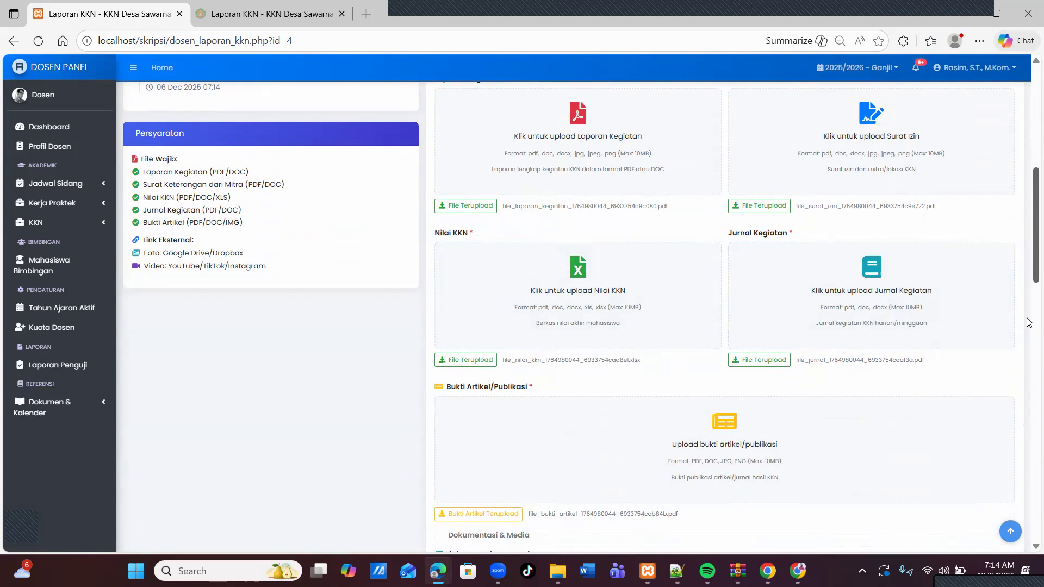
pyautogui.moveTo(1028, 245); pyautogui.dragTo(1016, 486)
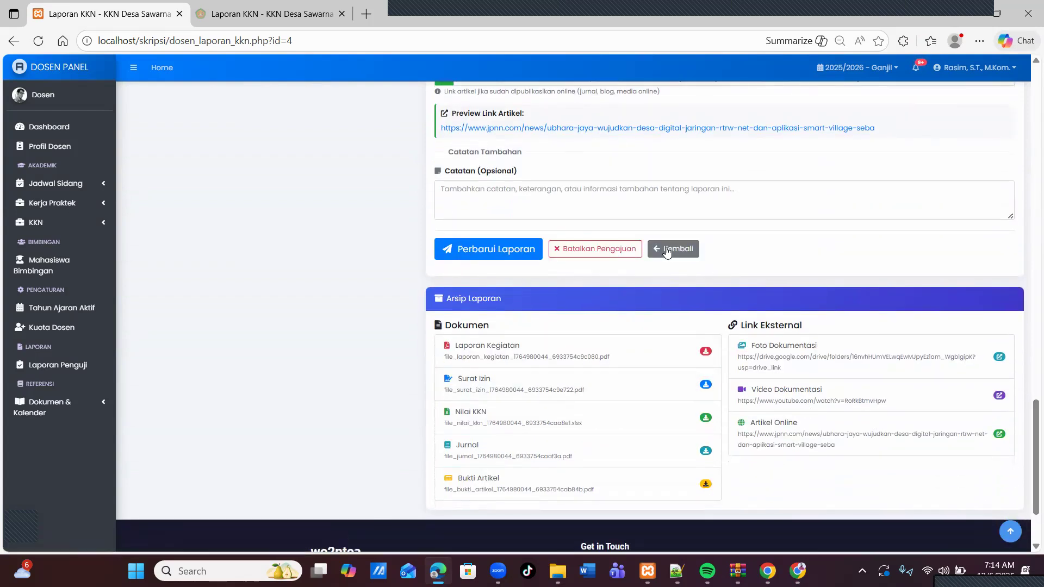
pyautogui.moveTo(1029, 417); pyautogui.dragTo(1029, 439)
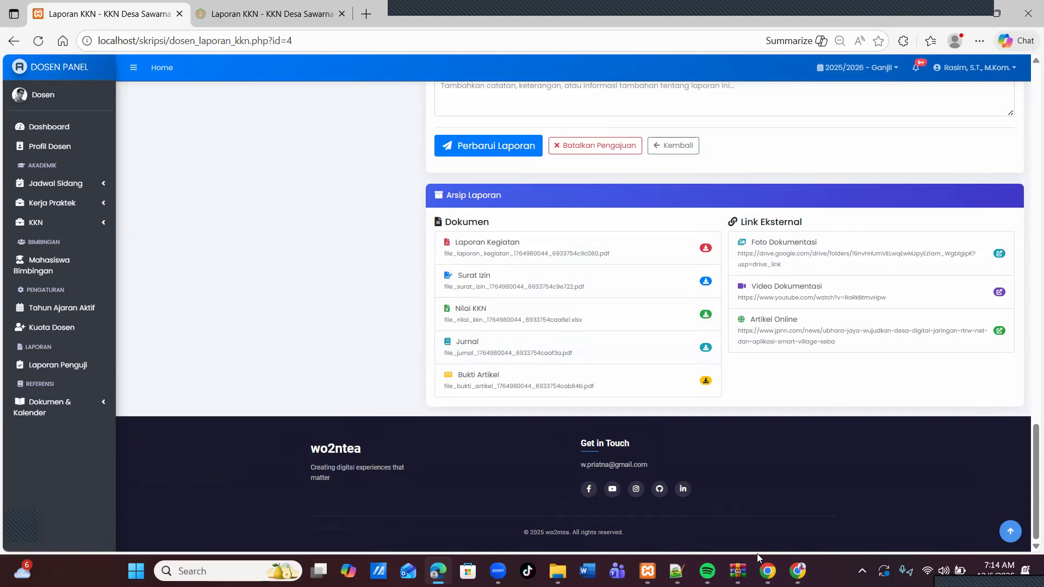
# Switch to the admin panel in Chrome and refresh the Kelola Laporan KKN page to check the Laporan Dosen Pembimbing section.
pyautogui.moveTo(767, 570)
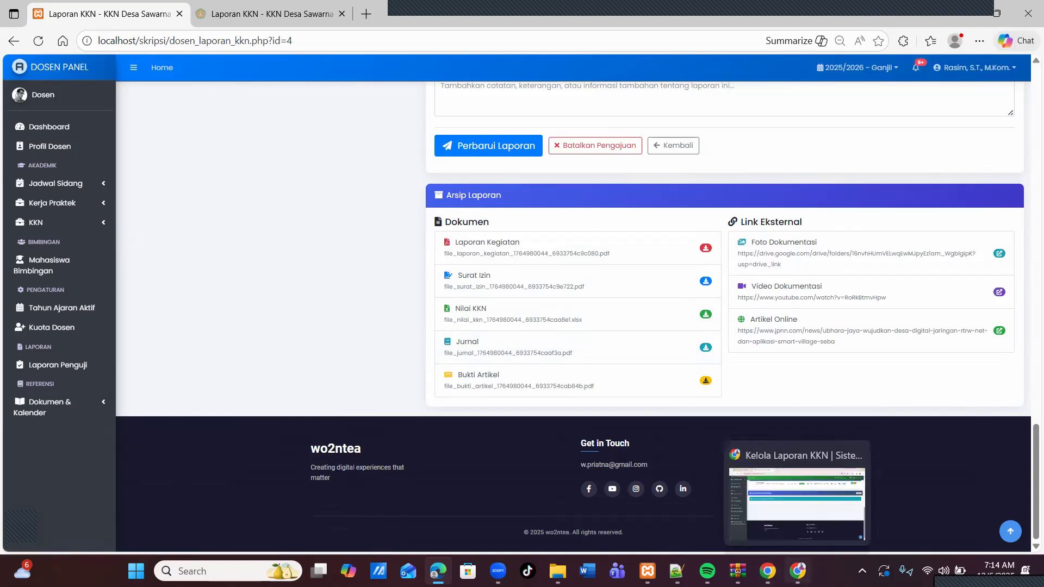
pyautogui.click(796, 520)
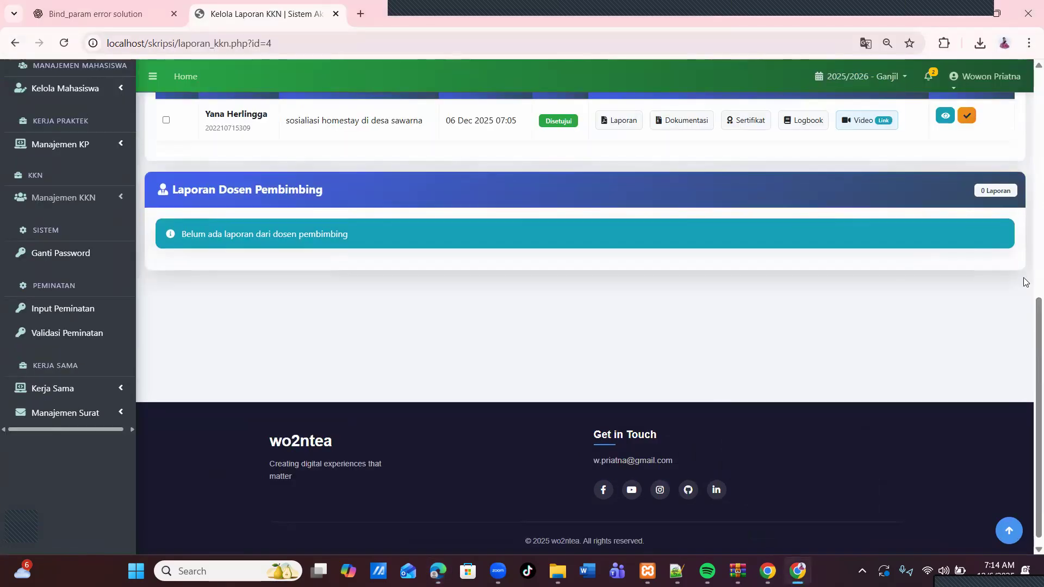
pyautogui.moveTo(1028, 367); pyautogui.dragTo(1029, 312)
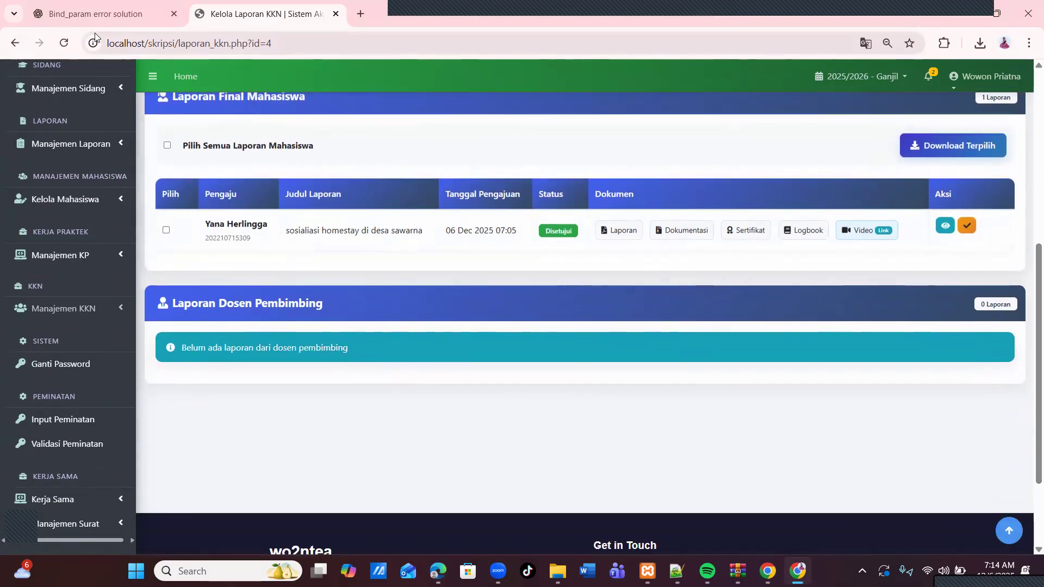
pyautogui.click(62, 44)
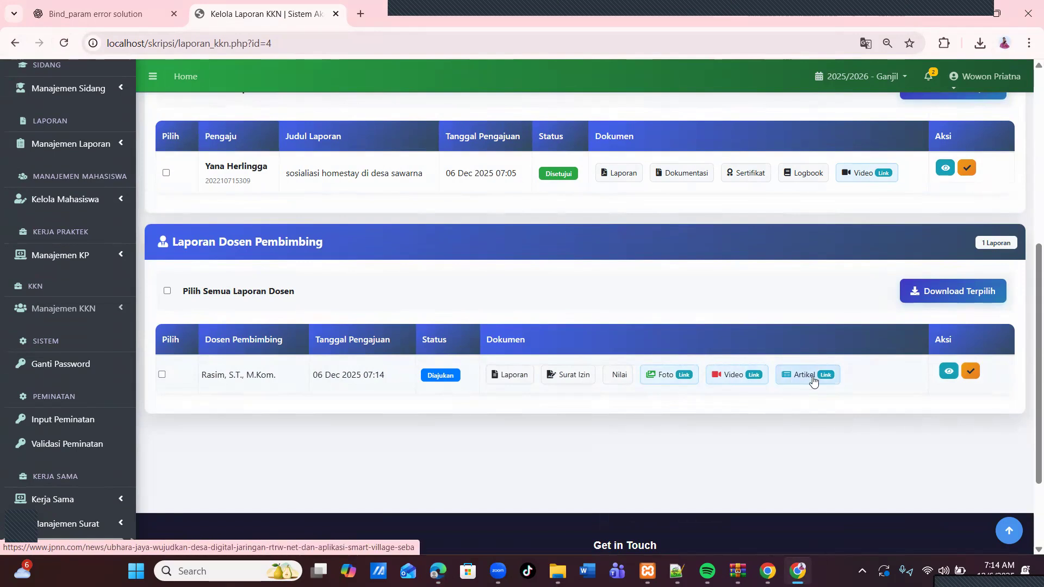
# Open the supervising lecturer report's video link to check it, and close the YouTube page.
pyautogui.click(733, 377)
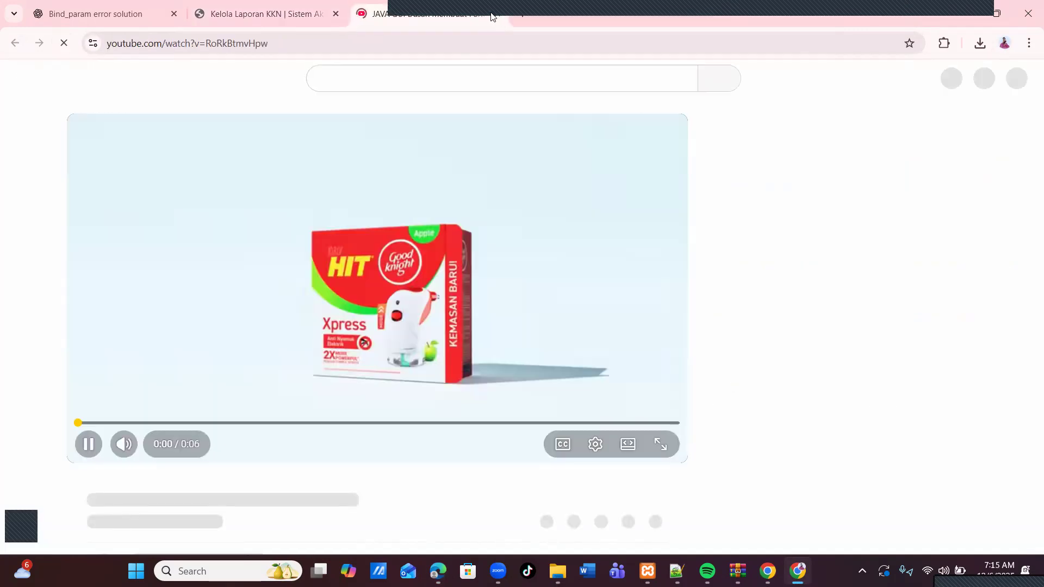
pyautogui.click(492, 15)
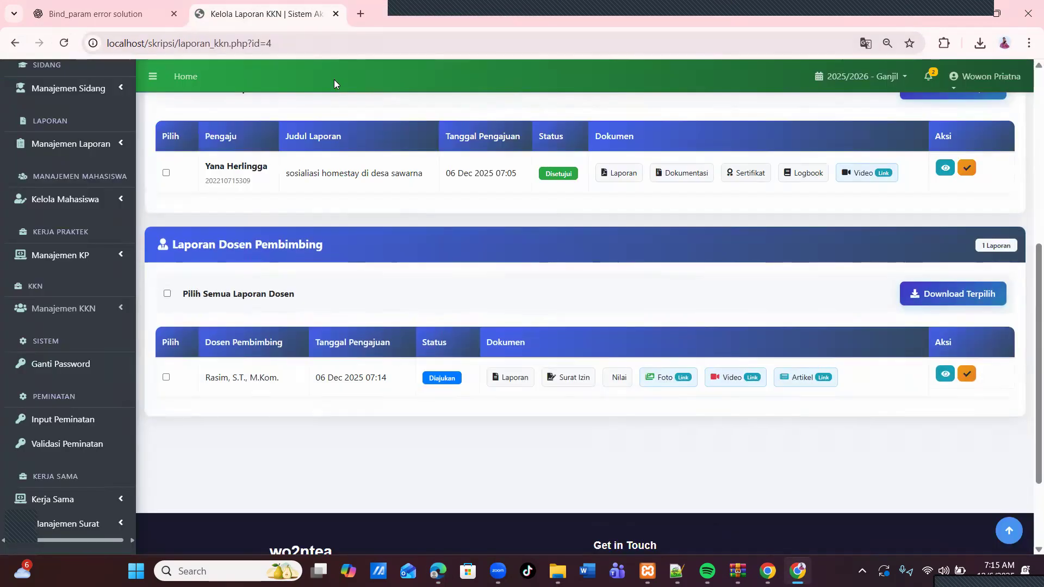
# Examine the KKN Desa Sawarna 01 group information, report totals, and the student and supervising lecturer report tables.
pyautogui.scroll(2, 1029, 271)
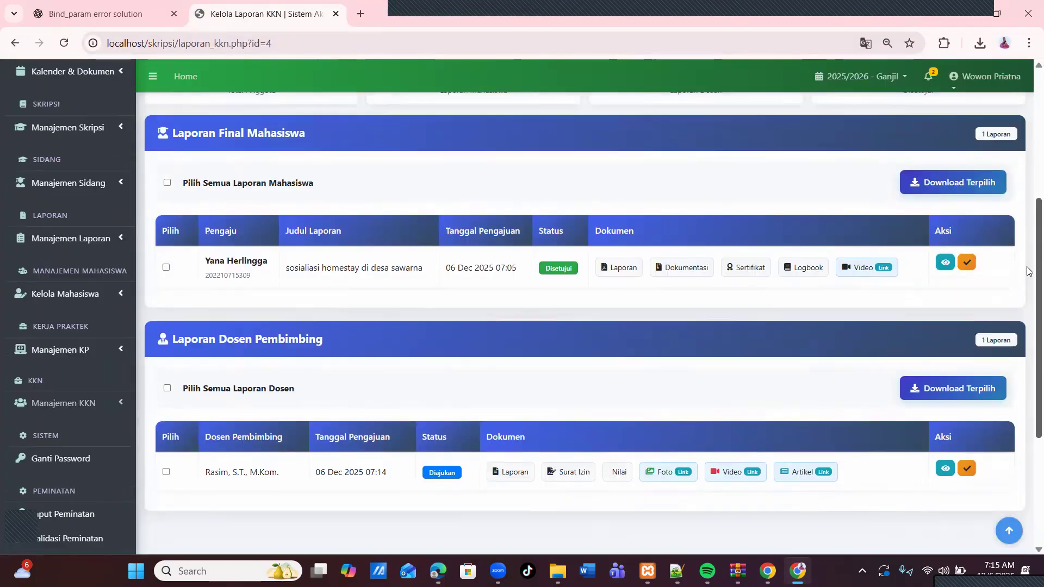
pyautogui.scroll(1, 1029, 271)
pyautogui.scroll(2, 1029, 271)
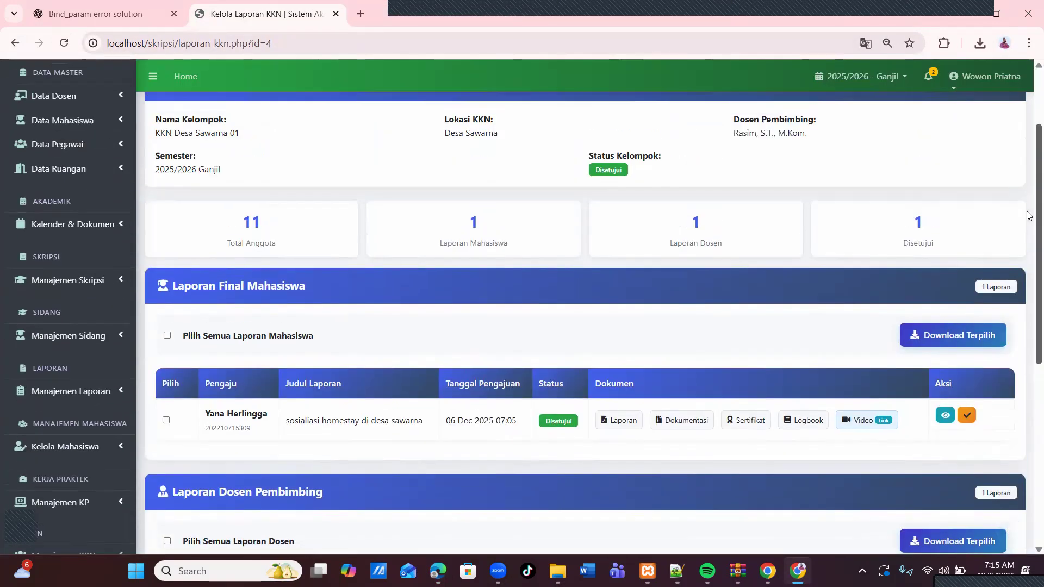
pyautogui.scroll(1, 1029, 194)
pyautogui.scroll(-3, 1029, 272)
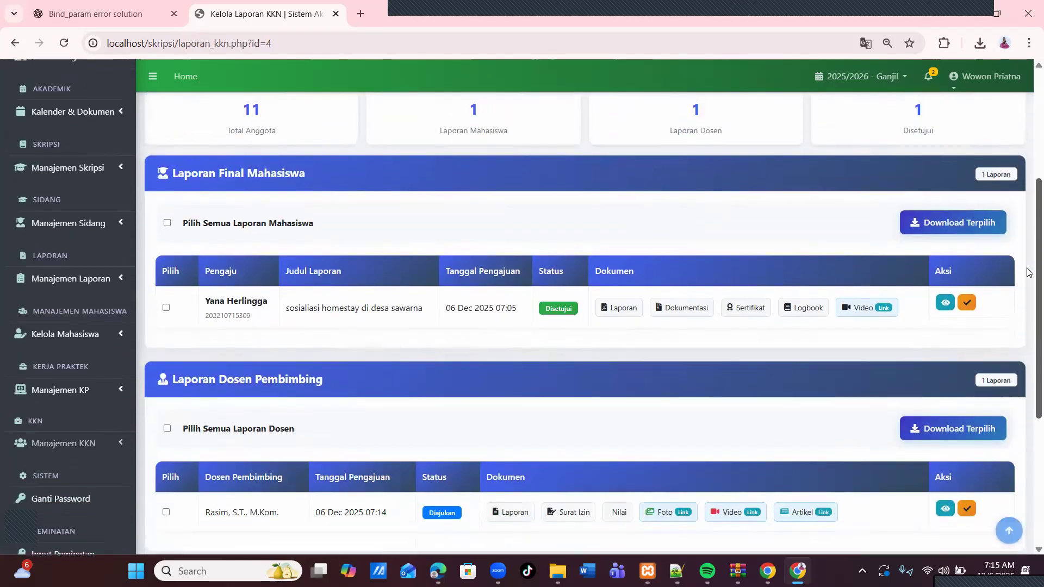
pyautogui.scroll(-2, 1029, 271)
pyautogui.scroll(-2, 1030, 324)
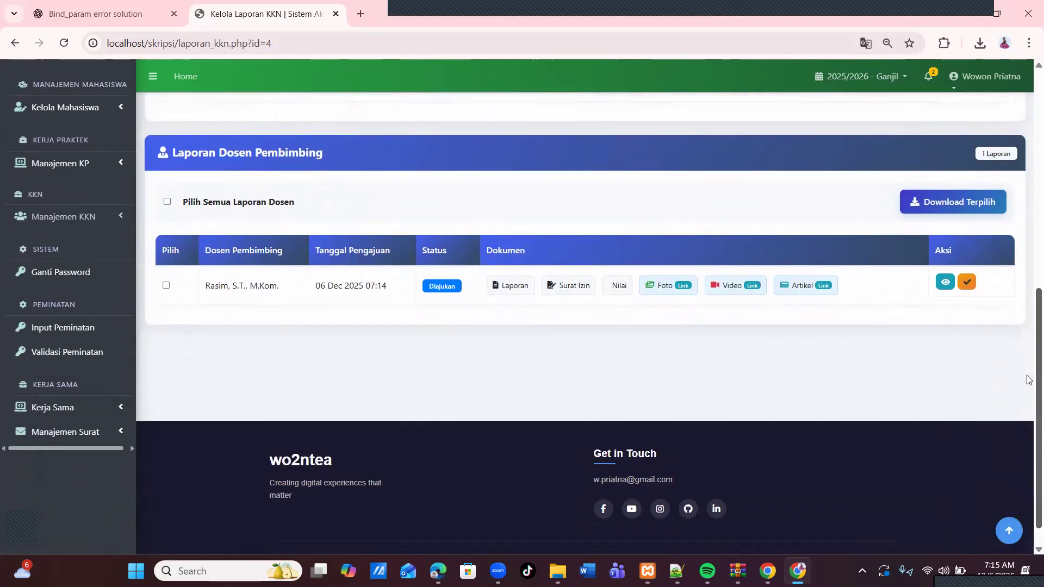
pyautogui.scroll(3, 1029, 380)
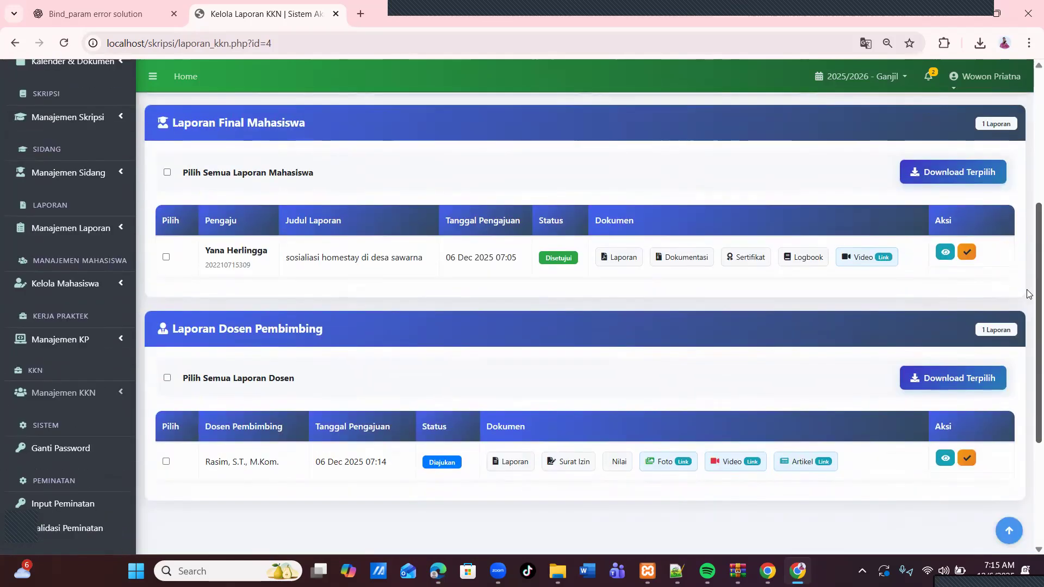
pyautogui.scroll(1, 1029, 294)
pyautogui.scroll(3, 1029, 217)
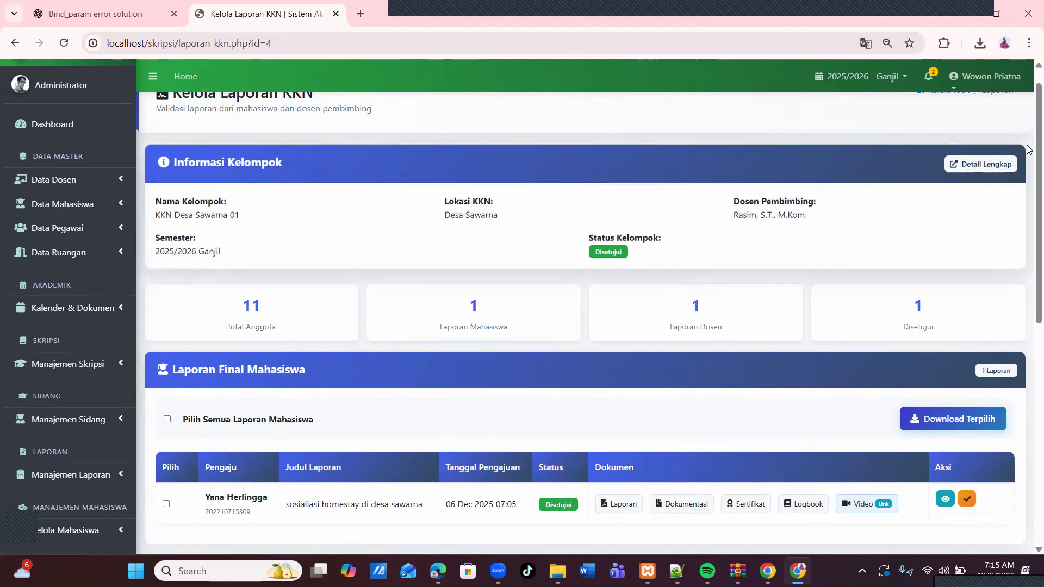
pyautogui.scroll(-4, 1030, 213)
pyautogui.scroll(5, 1029, 129)
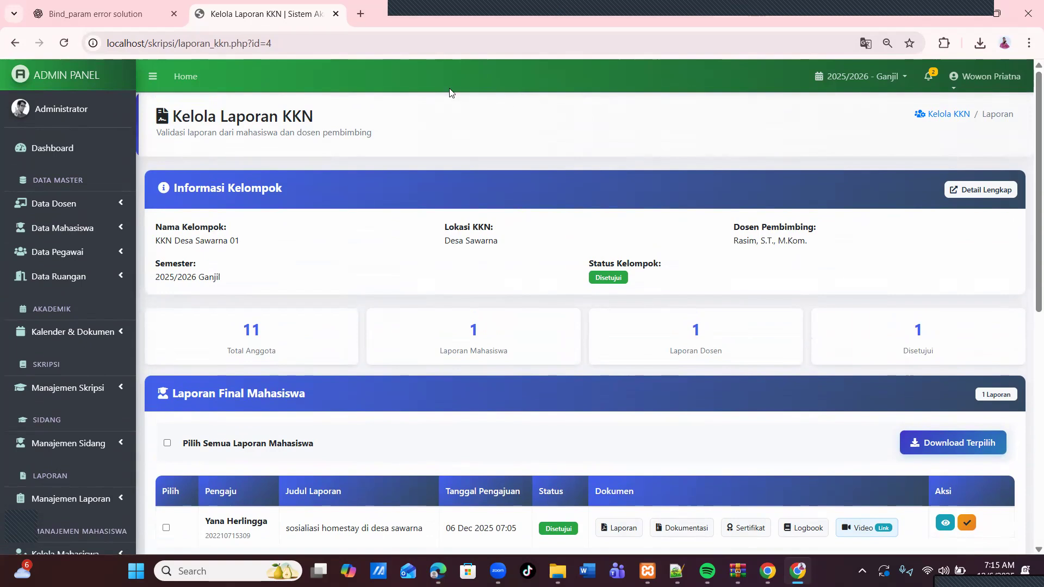
pyautogui.click(969, 19)
pyautogui.click(917, 45)
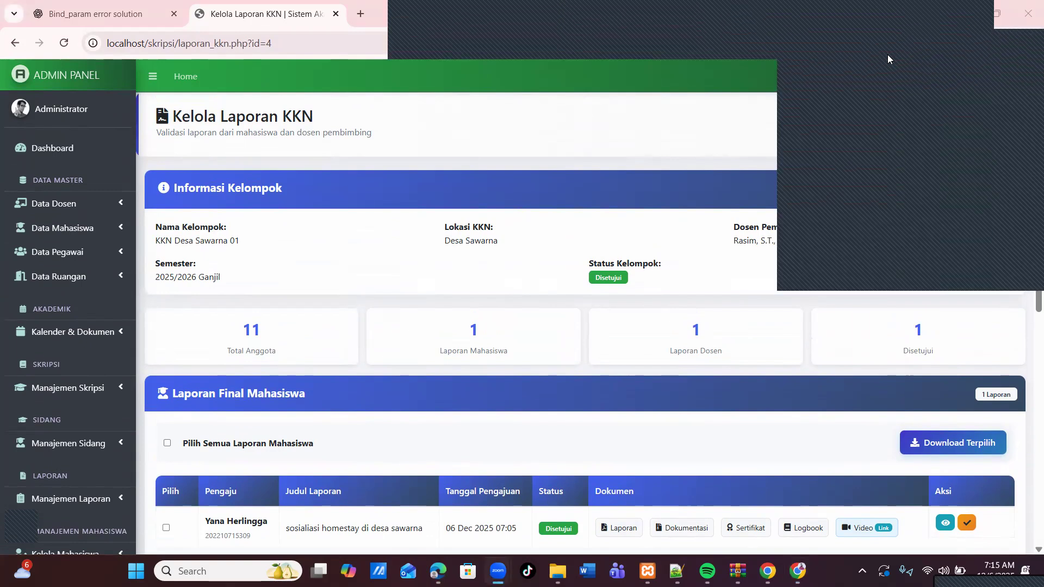